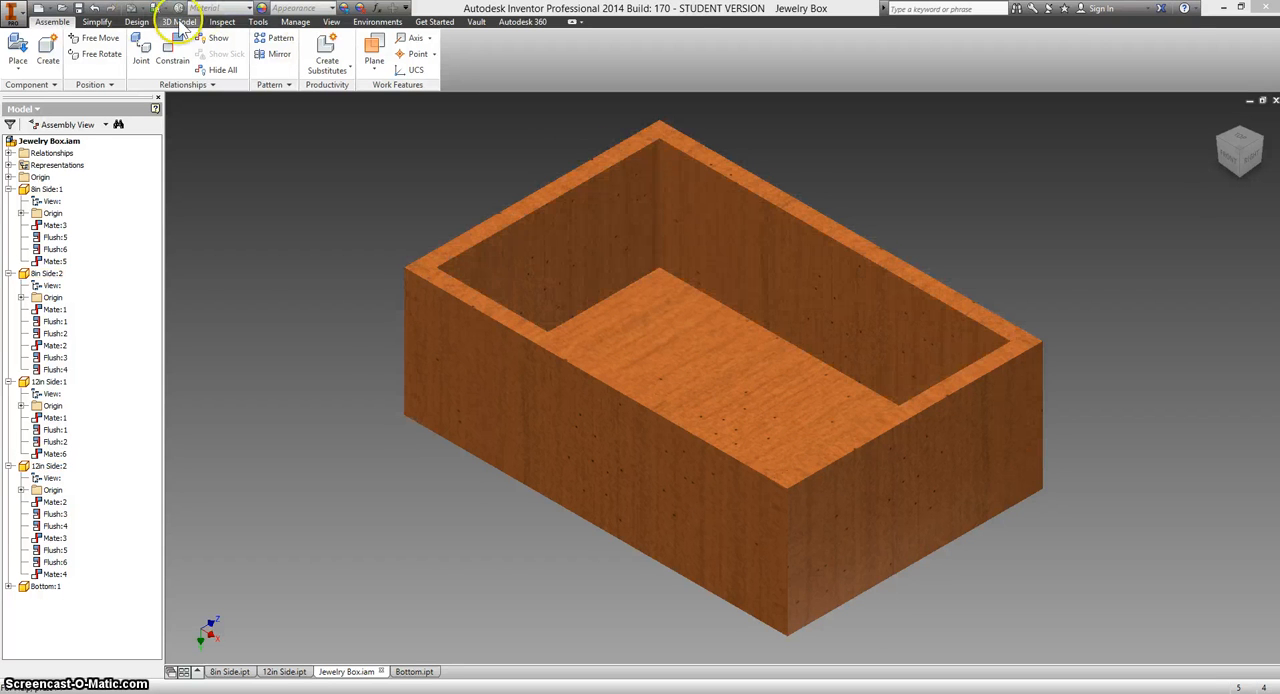
Measure the box opening's length between the two short sides and its width between the two long sides.
click(220, 22)
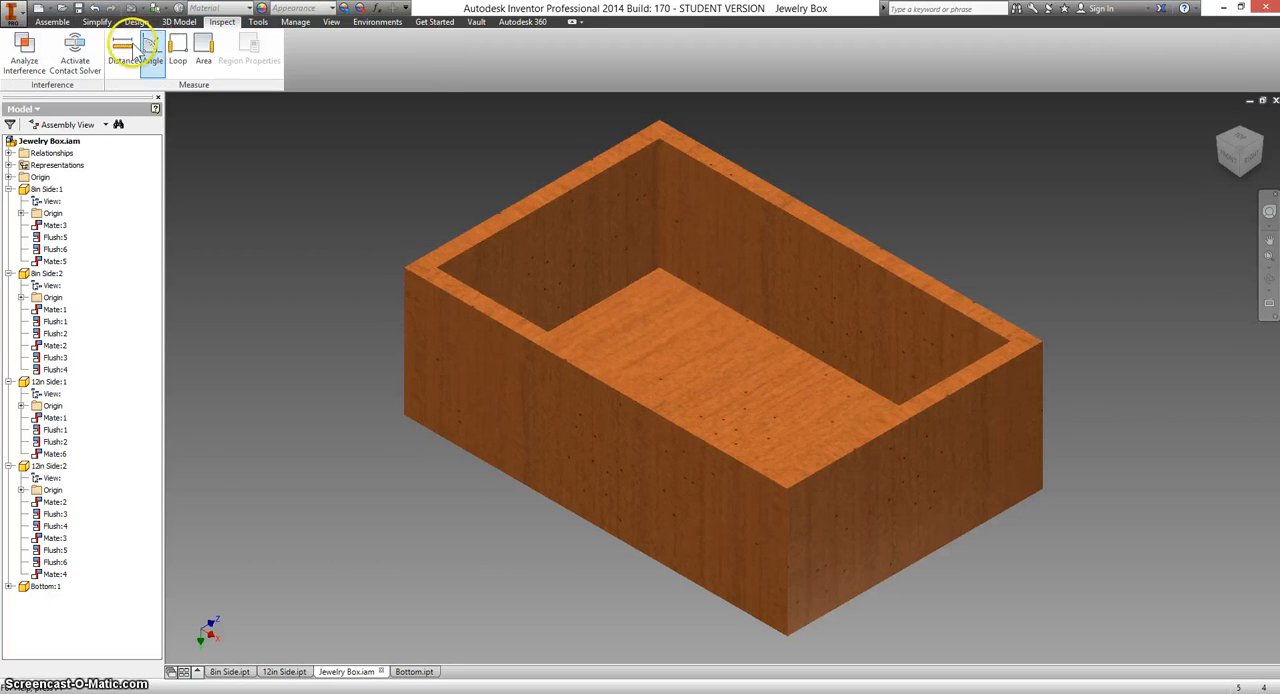
click(122, 46)
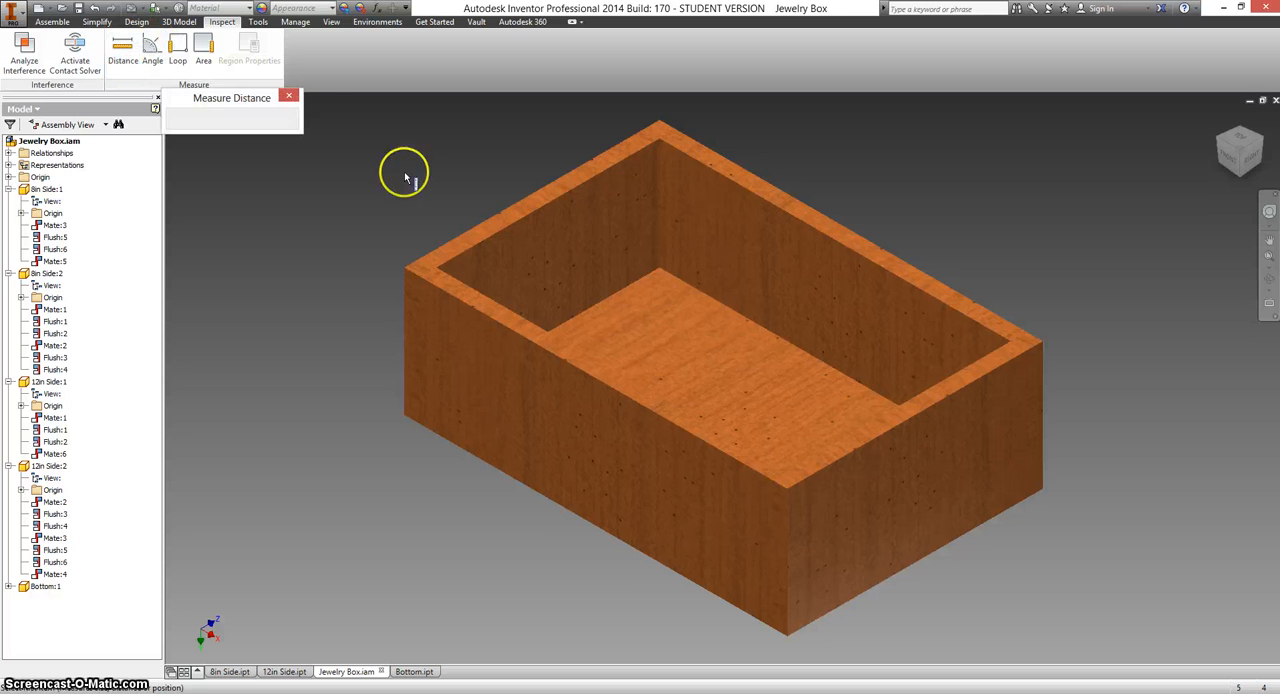
click(463, 257)
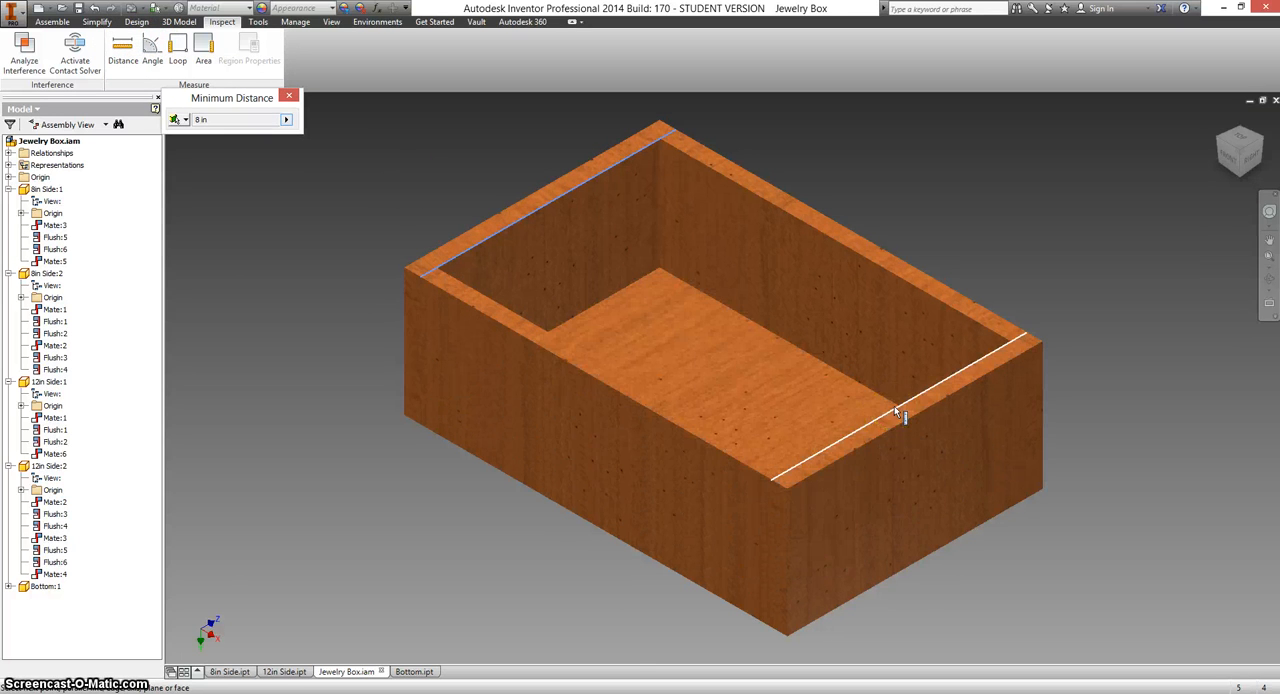
click(894, 407)
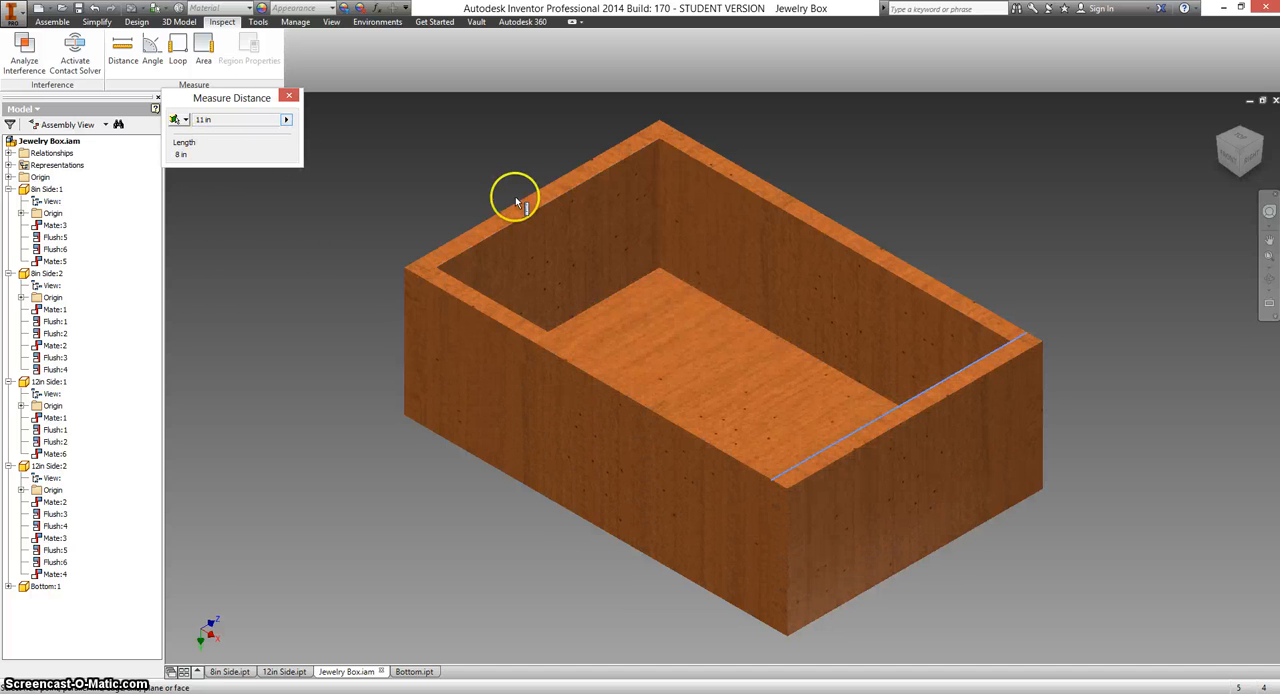
click(480, 292)
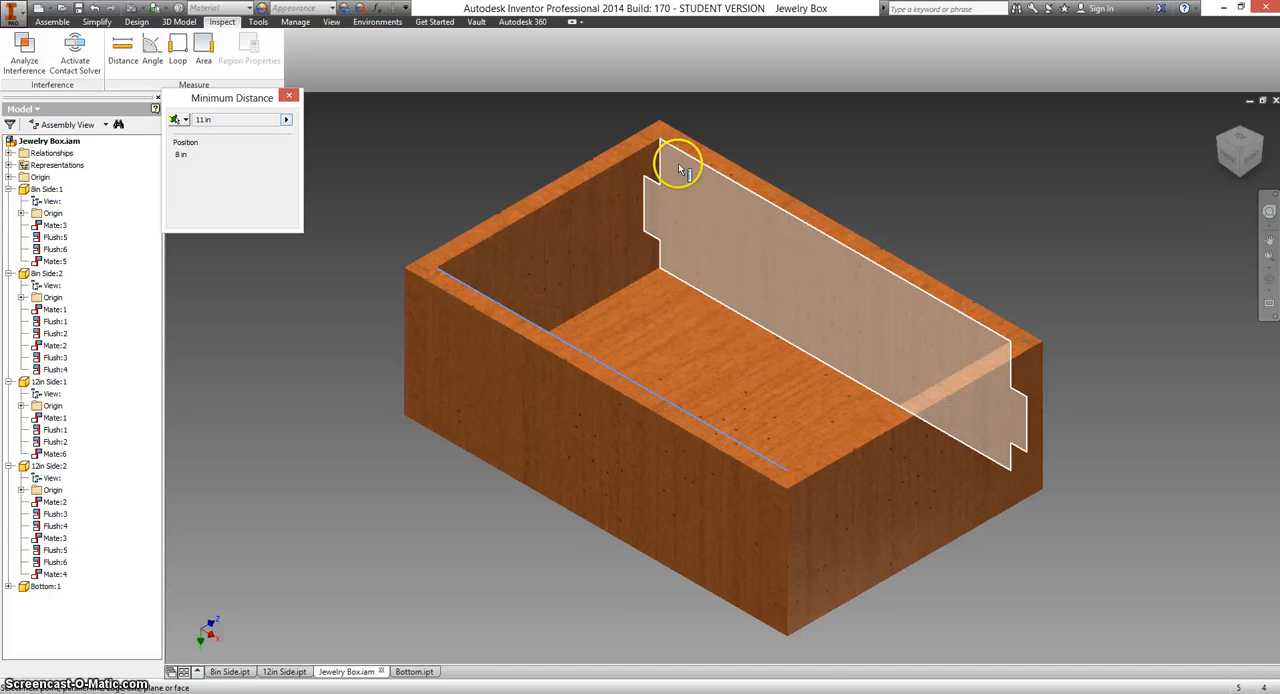
click(687, 155)
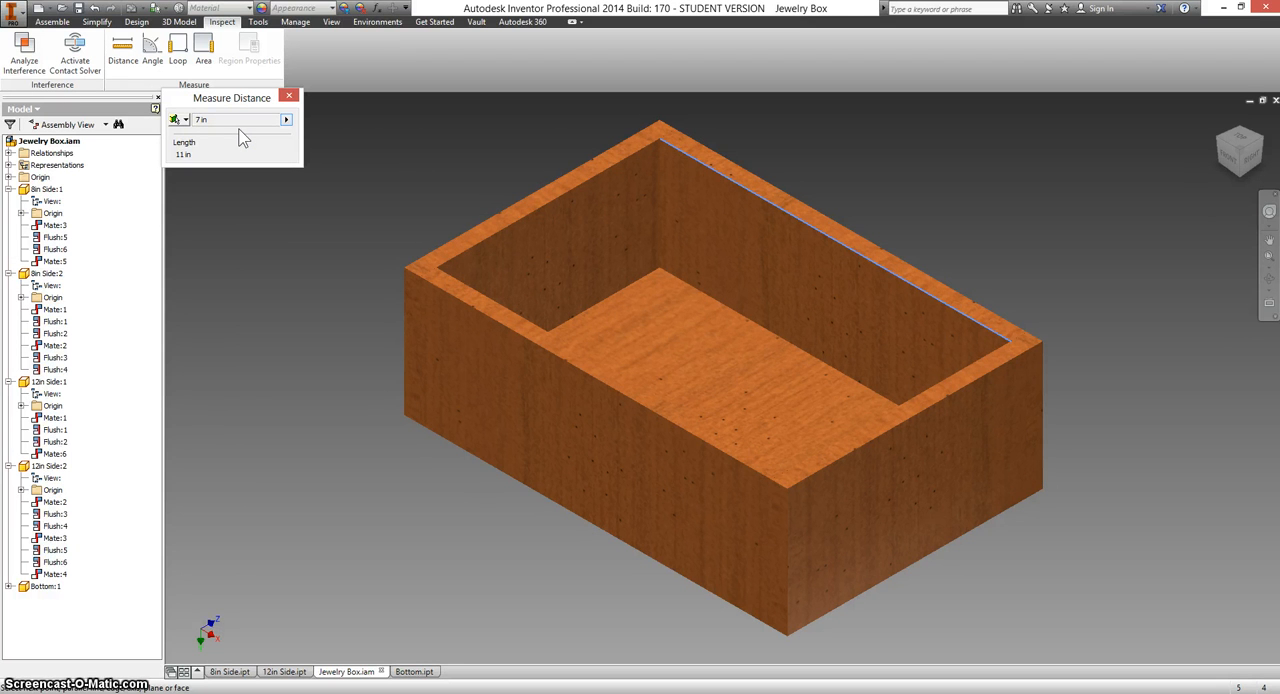
click(289, 97)
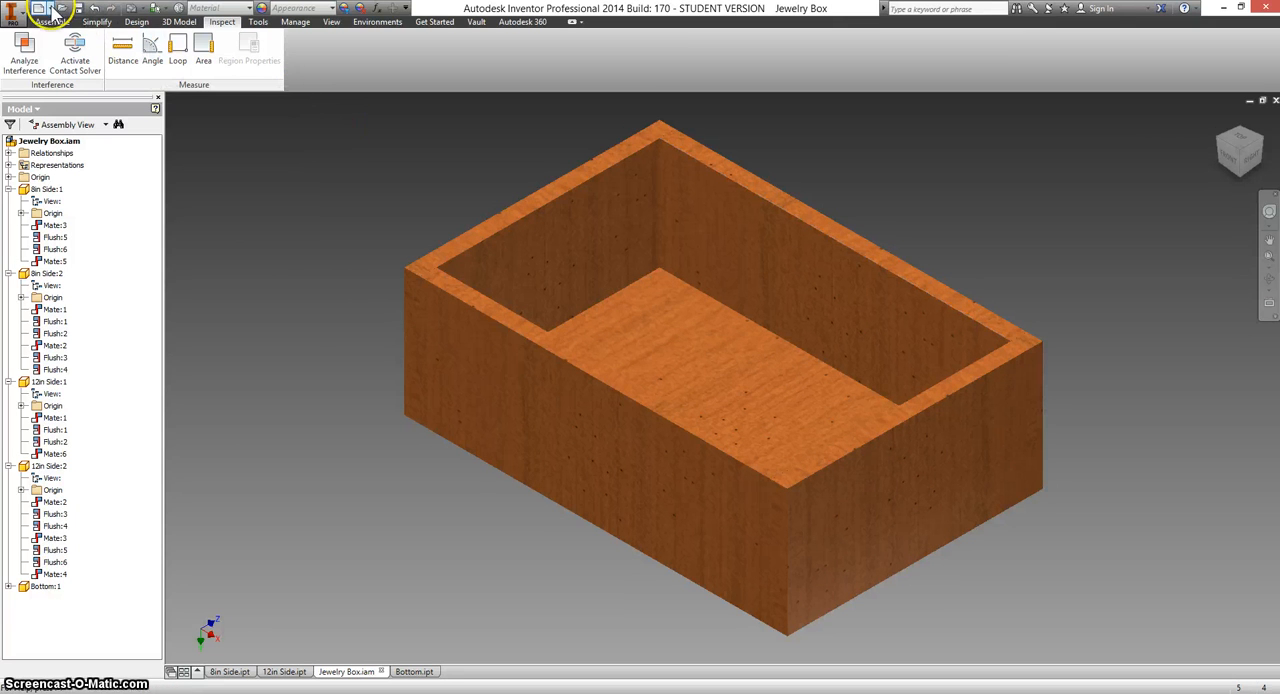
Create a new part and start a 2D sketch on the horizontal XZ origin plane.
click(55, 12)
click(77, 80)
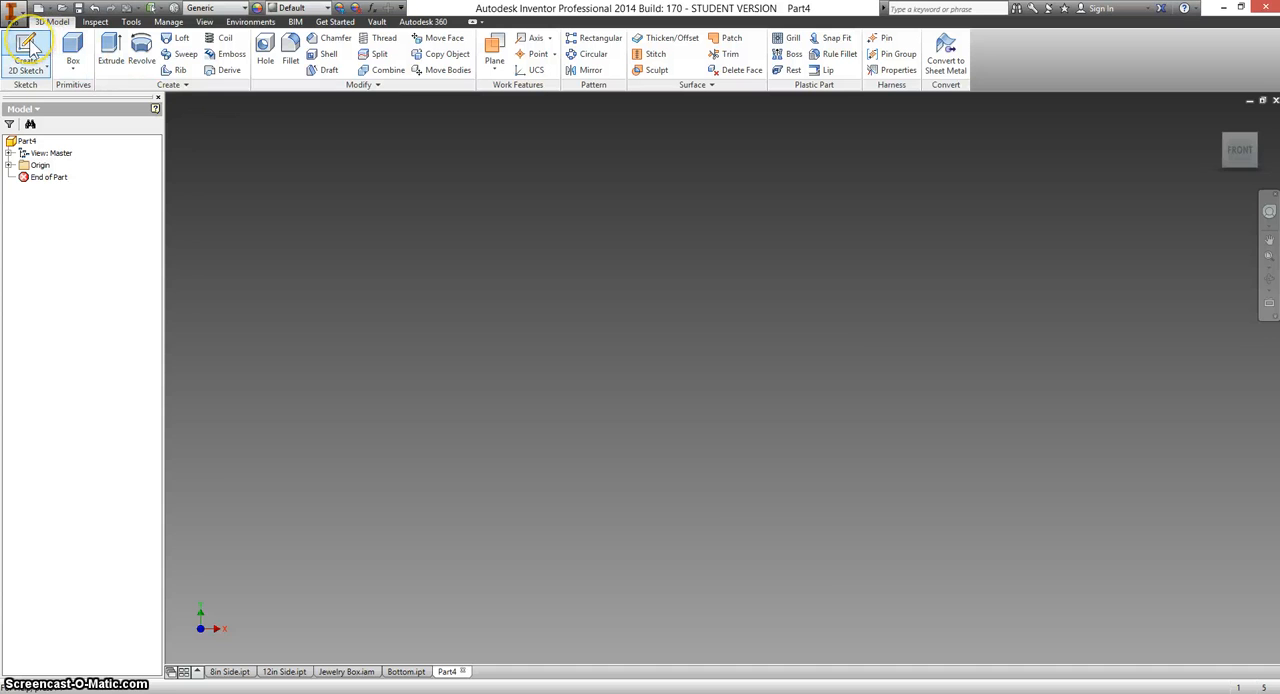
click(30, 48)
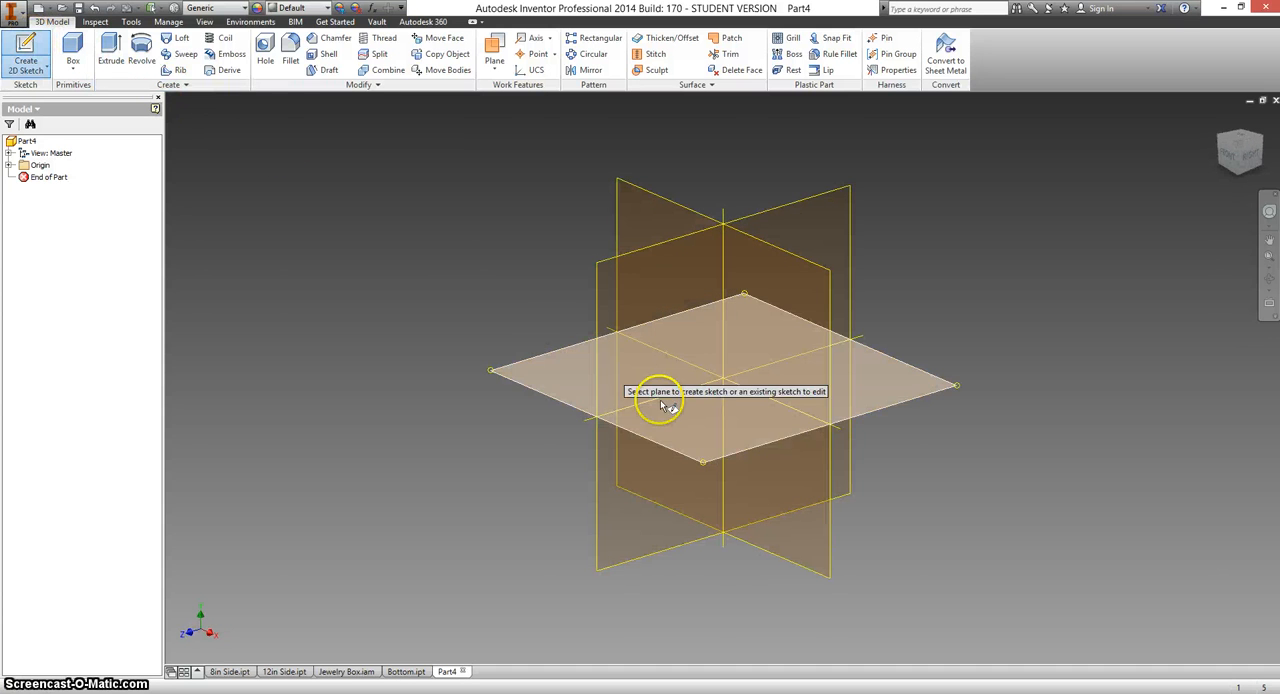
click(680, 434)
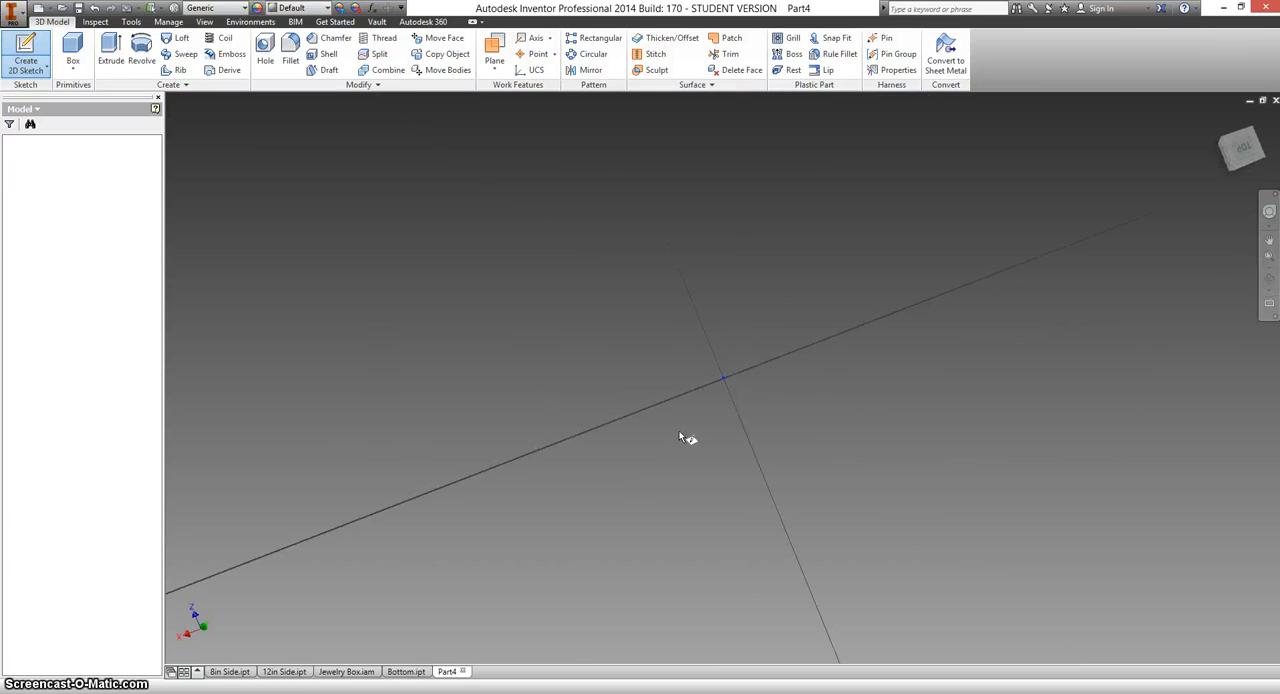
click(679, 428)
Sketch a two-point rectangle about 0.88 by 0.53 in with one corner at the origin.
click(112, 46)
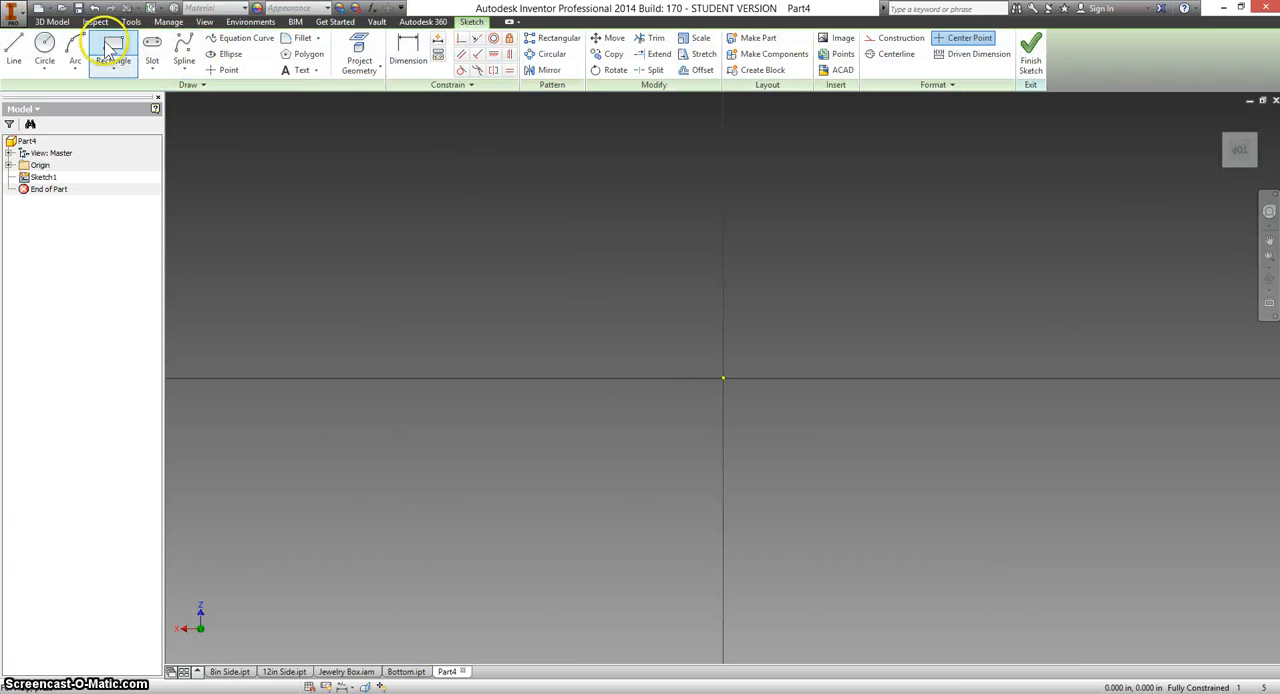
click(724, 377)
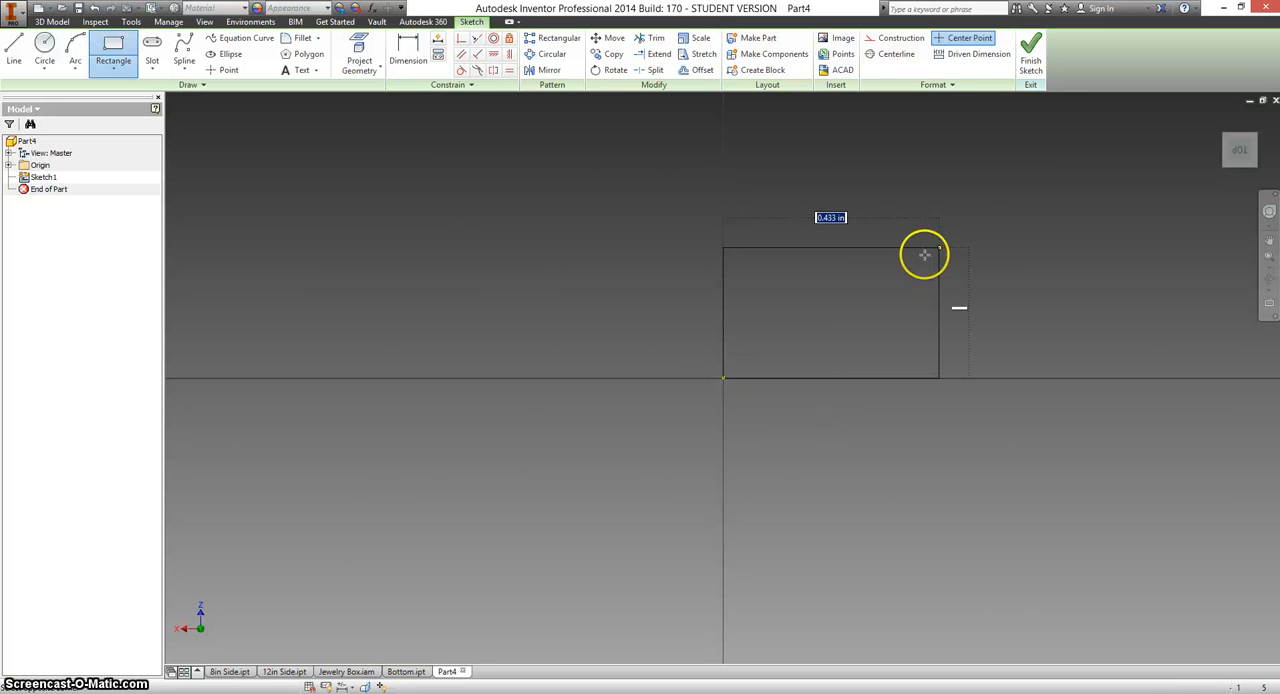
click(1091, 157)
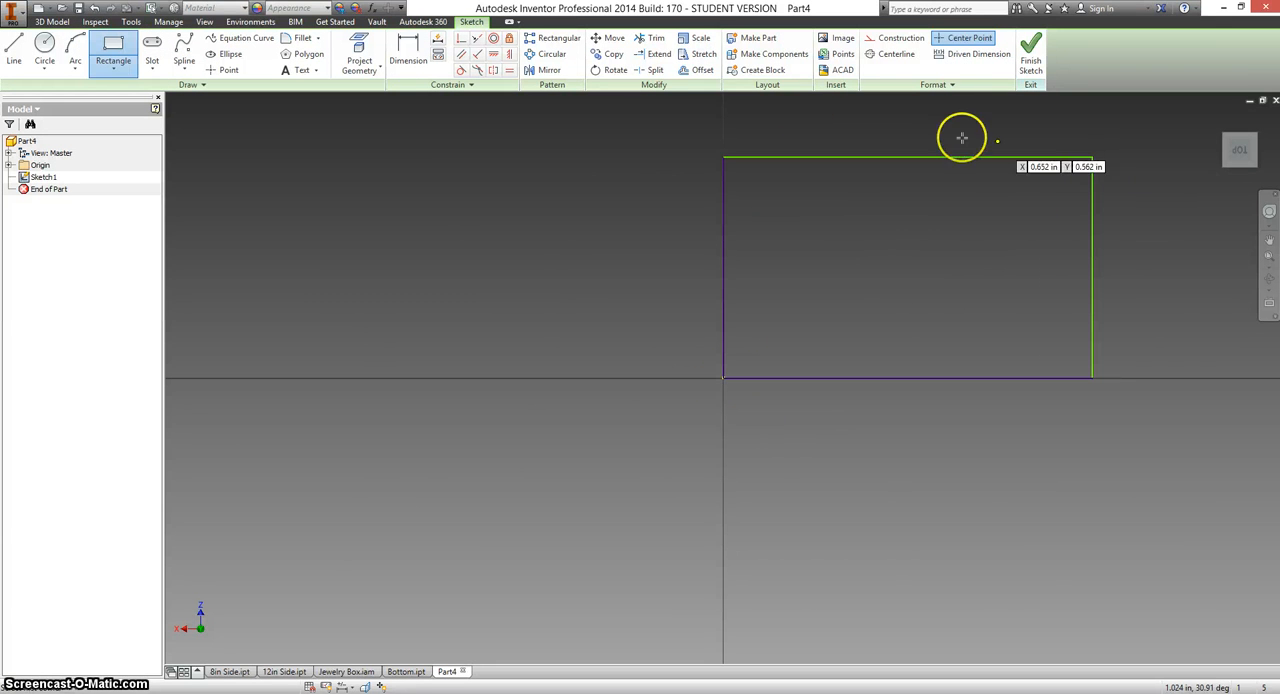
Dimension the rectangle's vertical side to 11 in and its horizontal side to 7 in, and finish the sketch.
key(d)
click(722, 268)
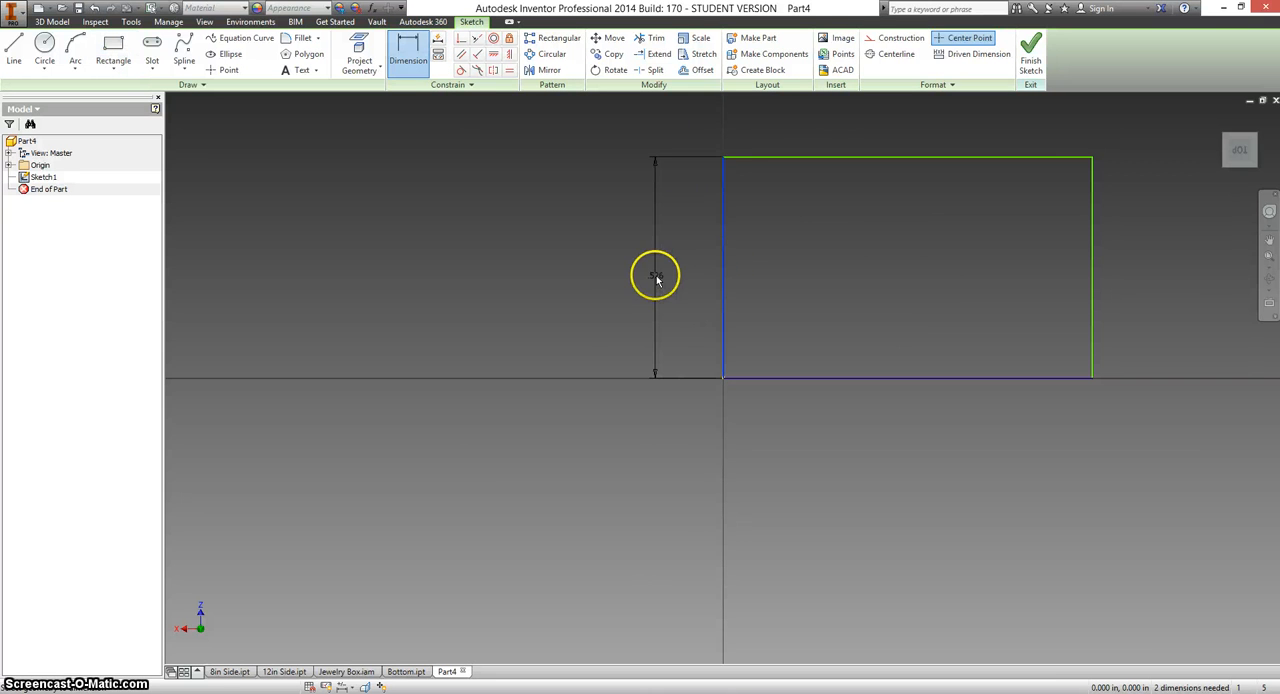
click(655, 278)
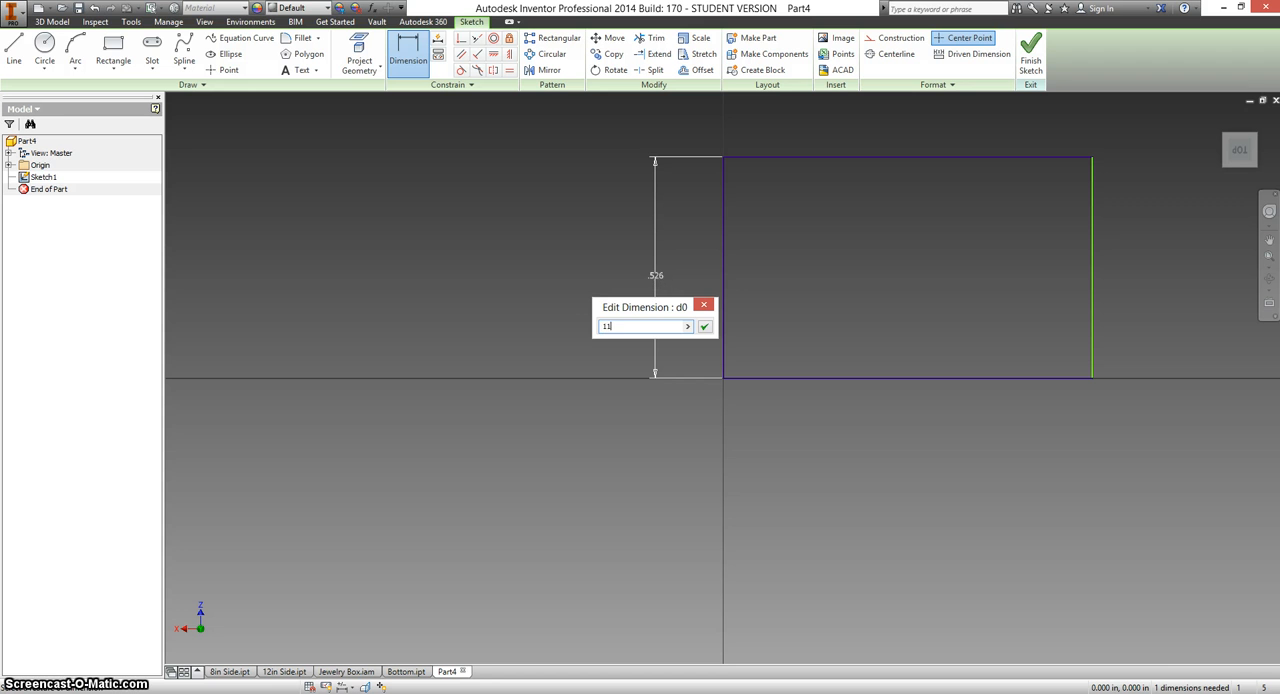
key(Return)
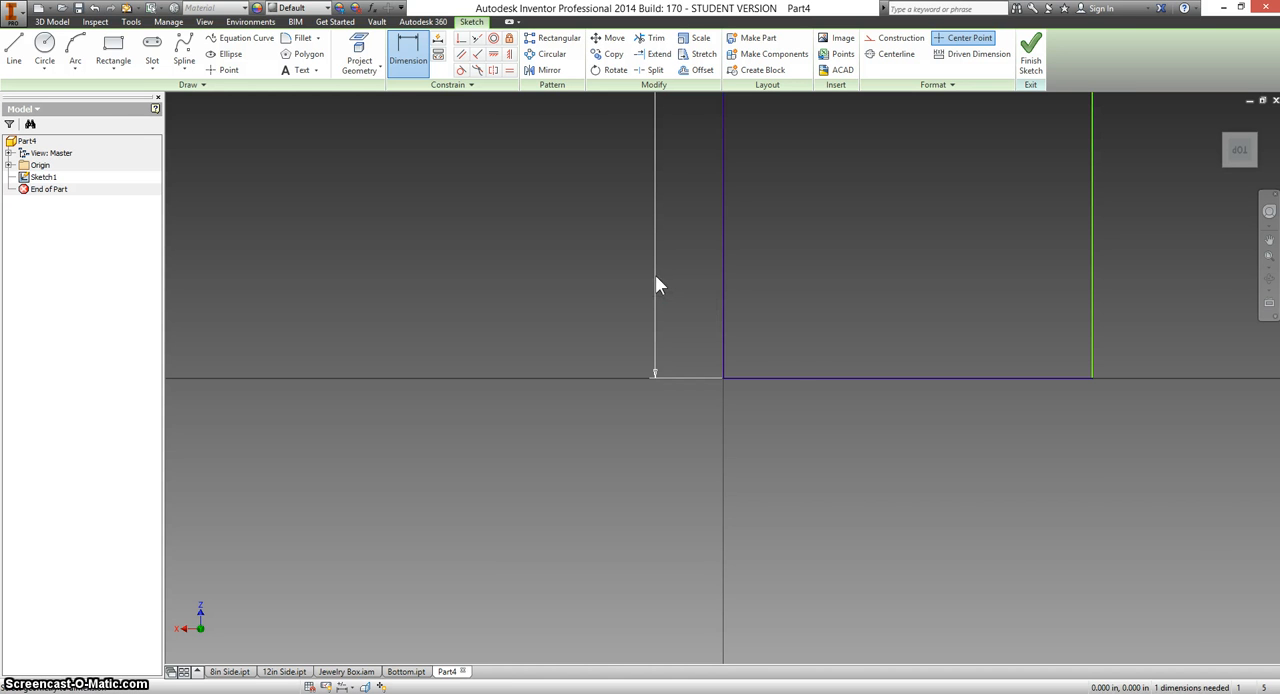
click(772, 378)
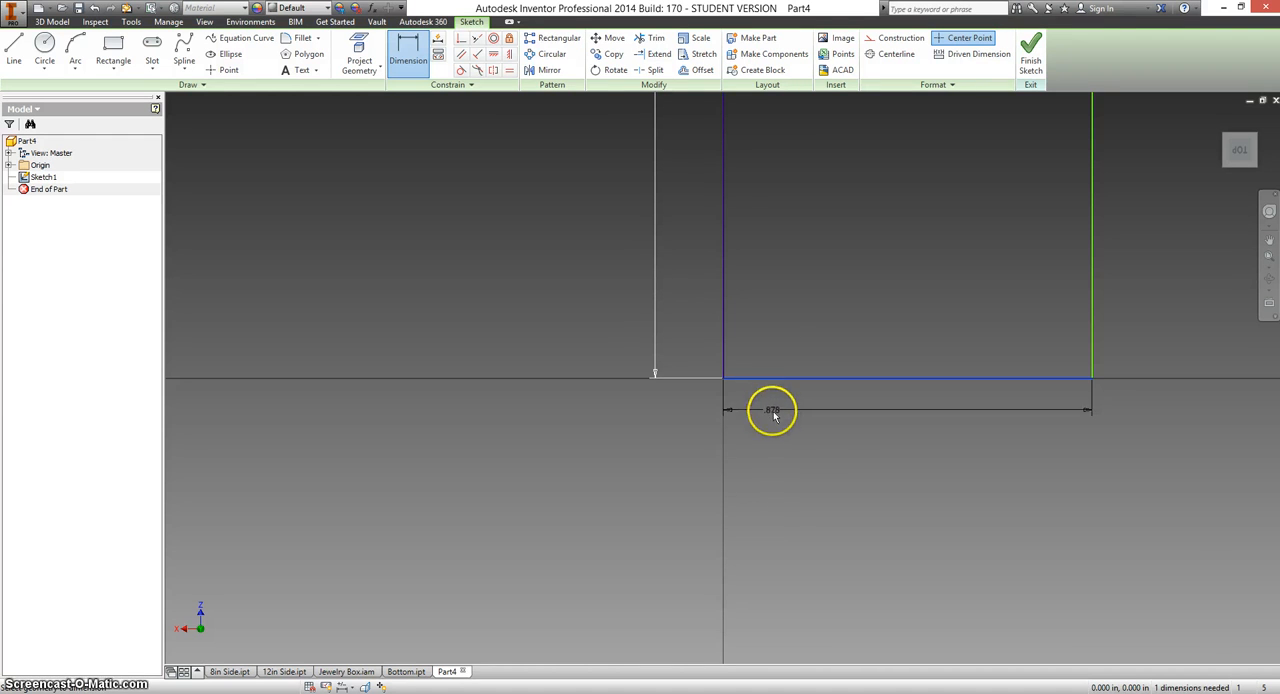
click(788, 423)
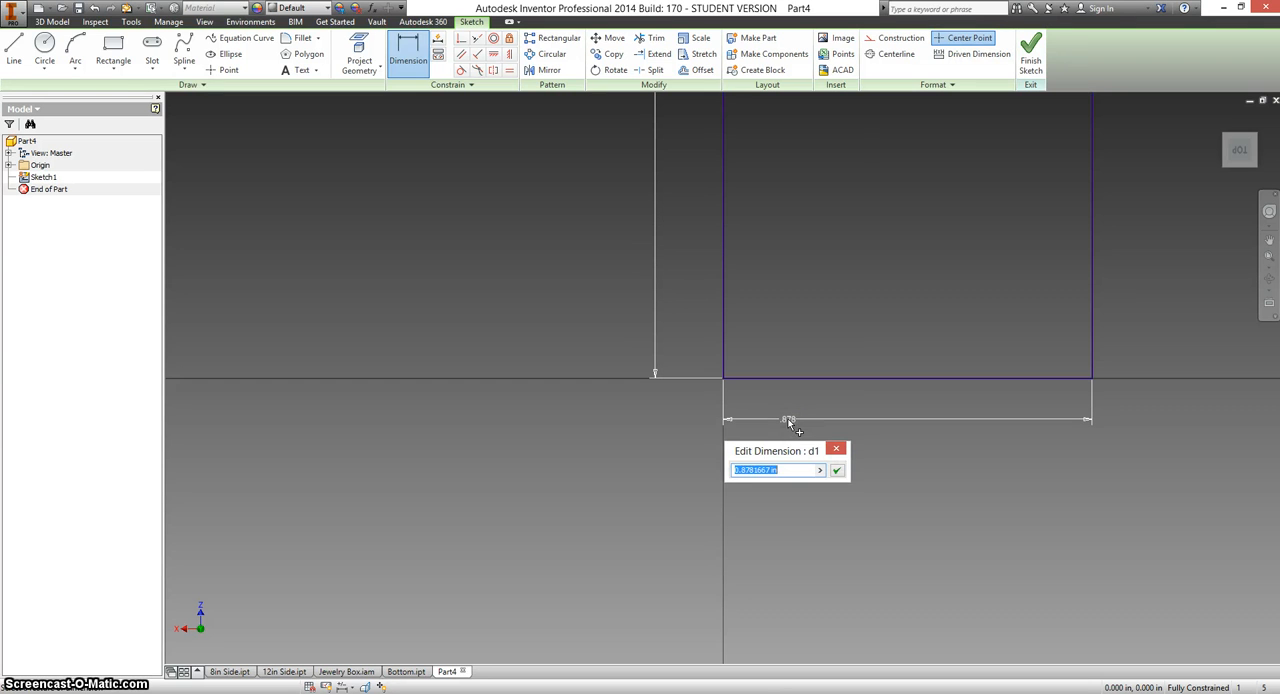
key(Return)
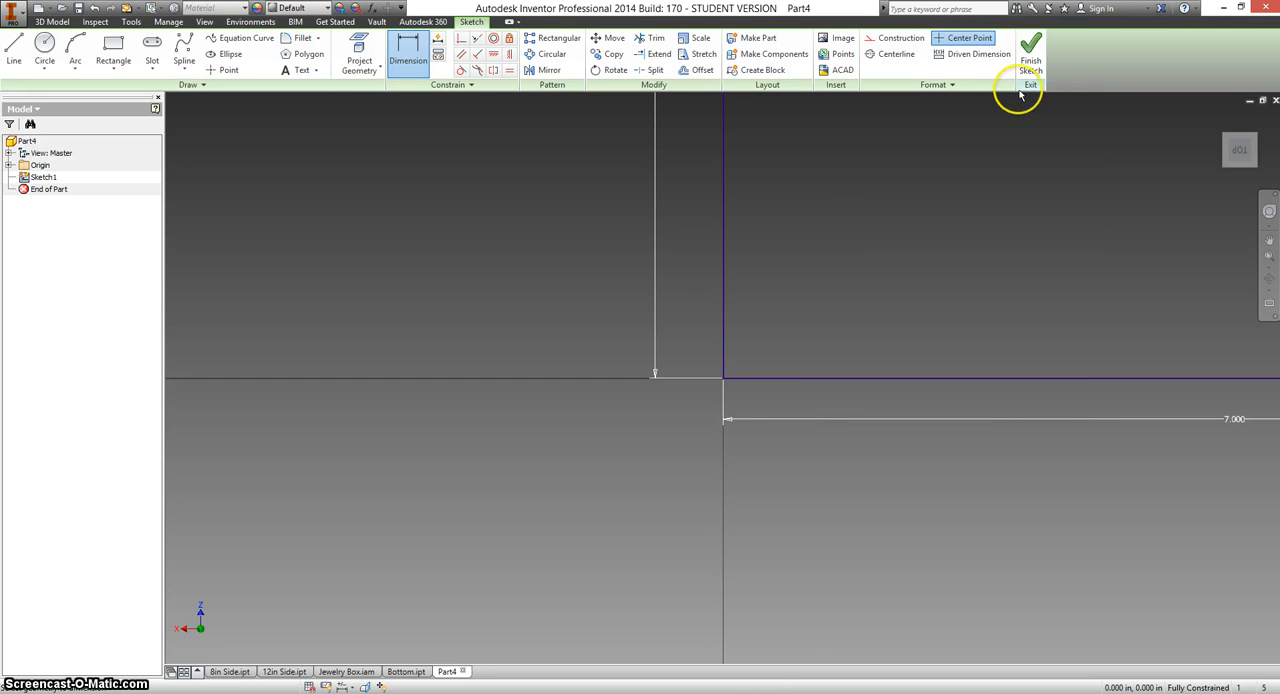
click(1031, 66)
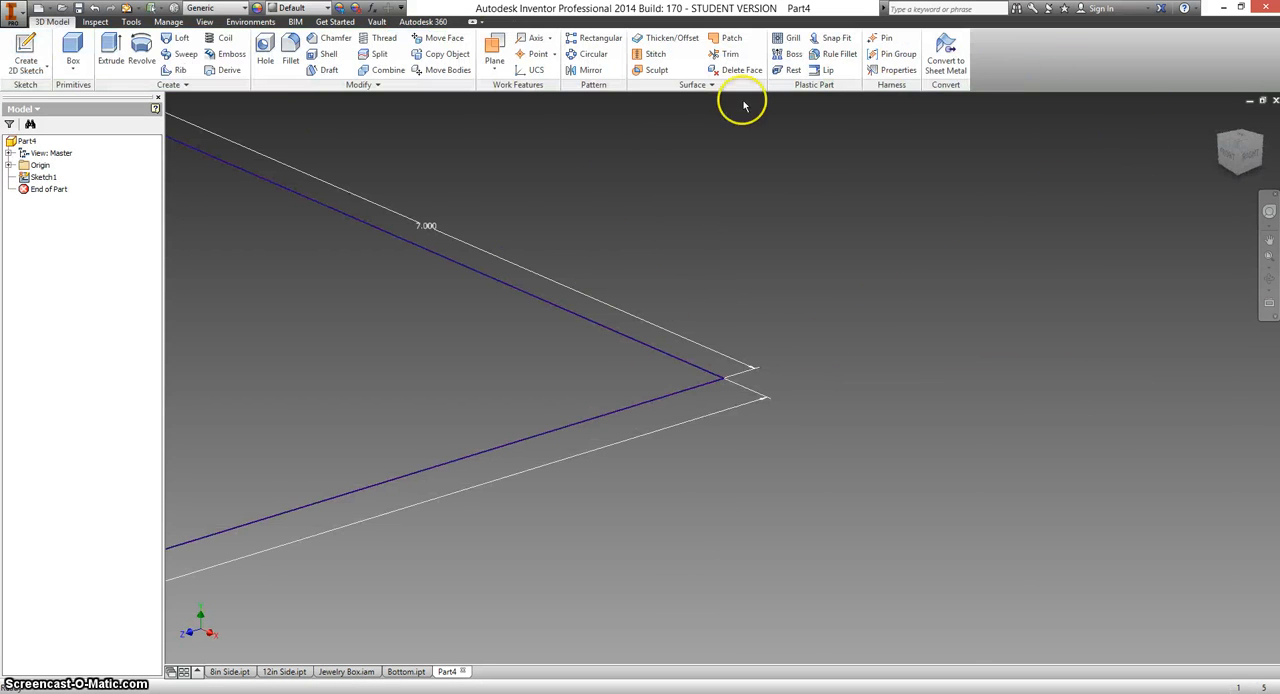
Extrude the rectangle 0.5 in into a solid panel.
click(108, 50)
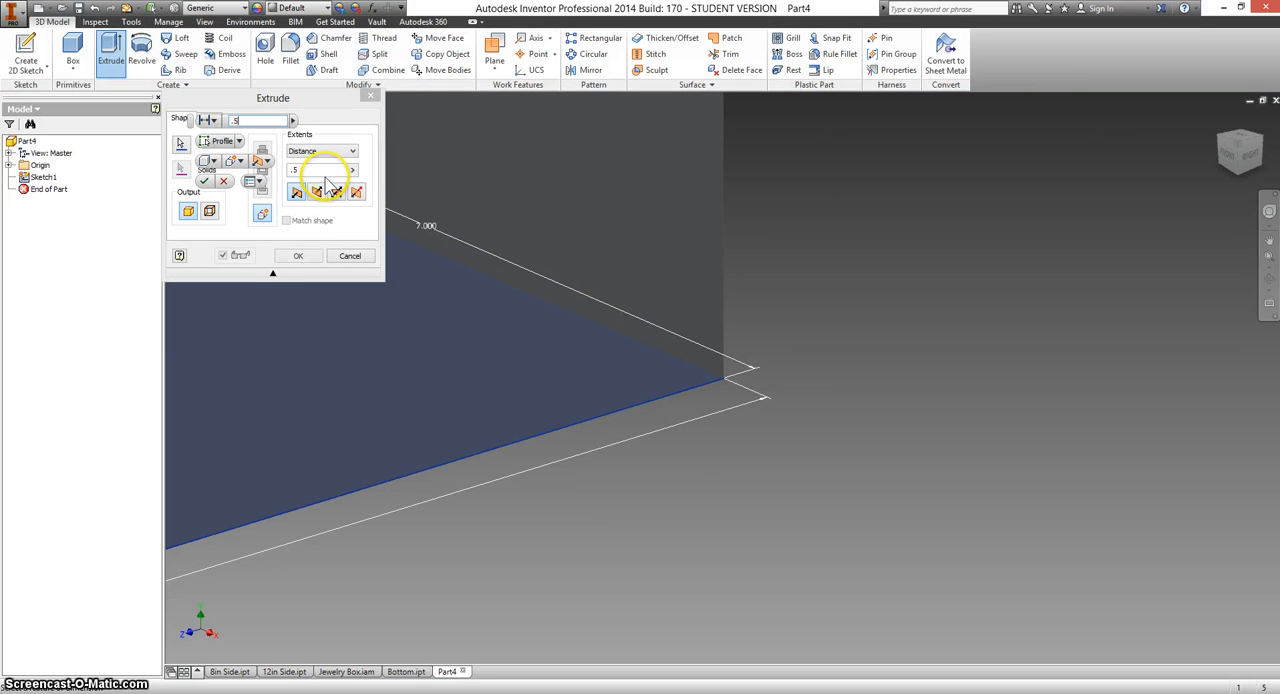
text(.5)
key(Return)
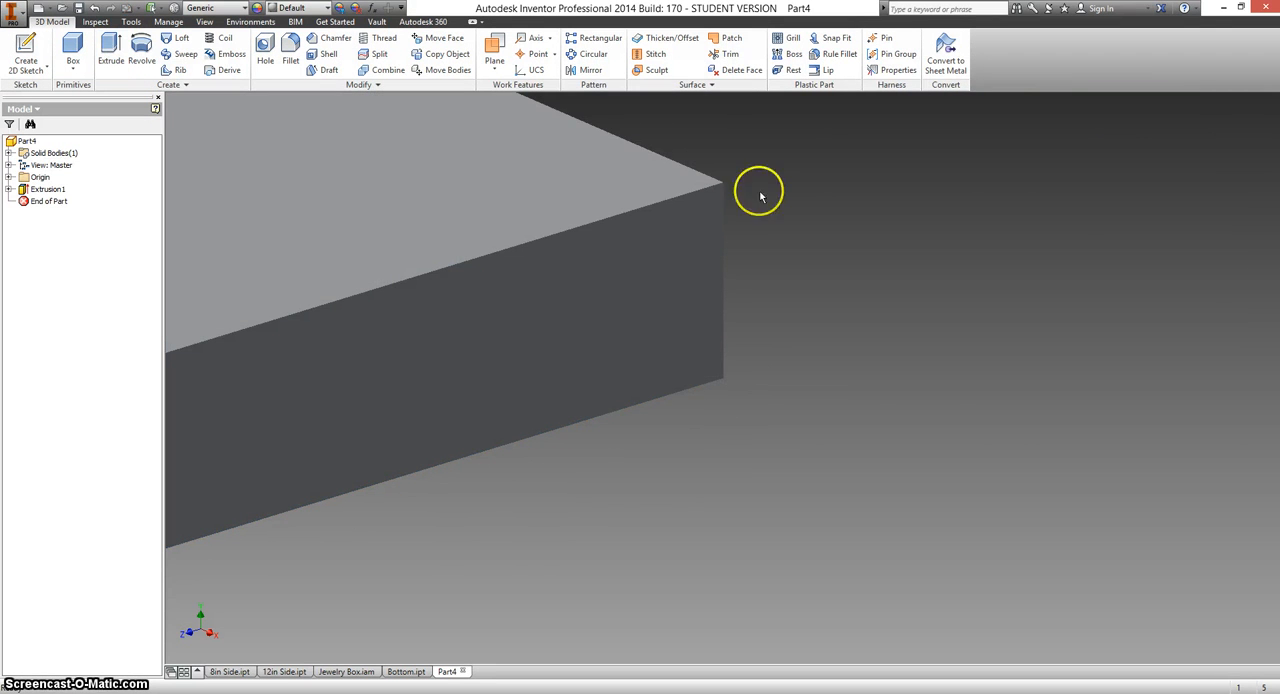
Assign the Wood (Cherry) material to the panel and save the part as Top in the Jewelry Box folder.
mouse_move(1262, 194)
click(1220, 119)
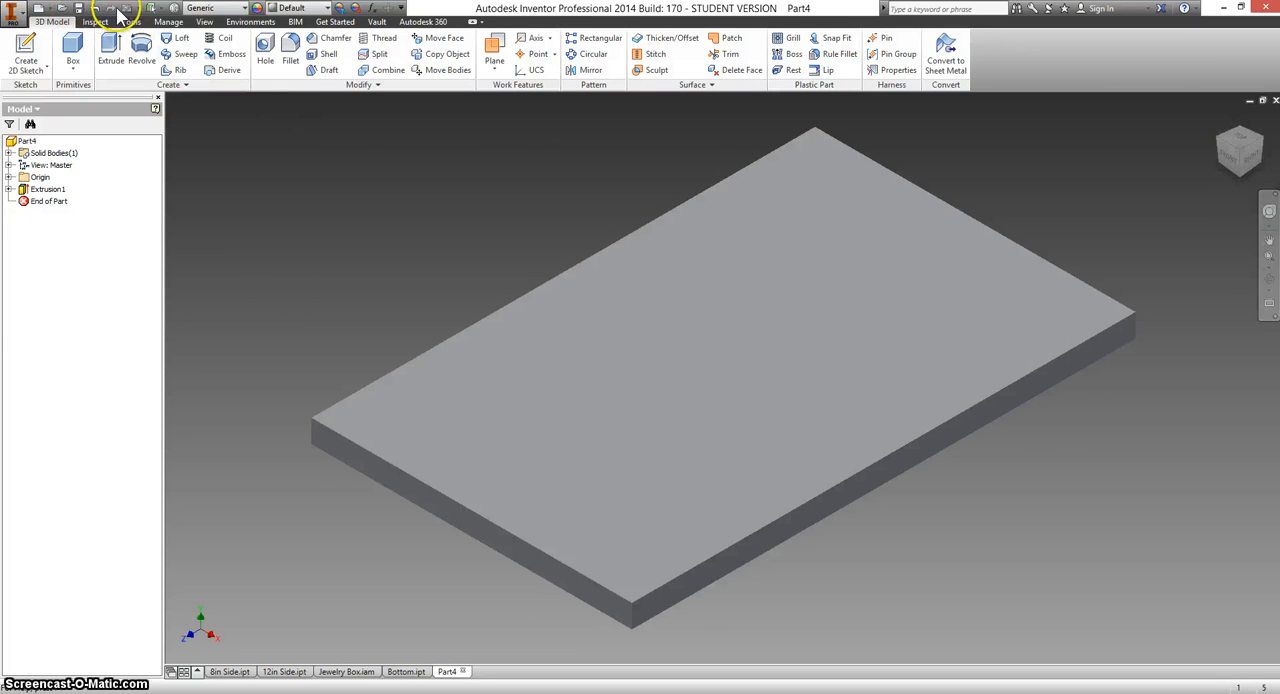
click(246, 9)
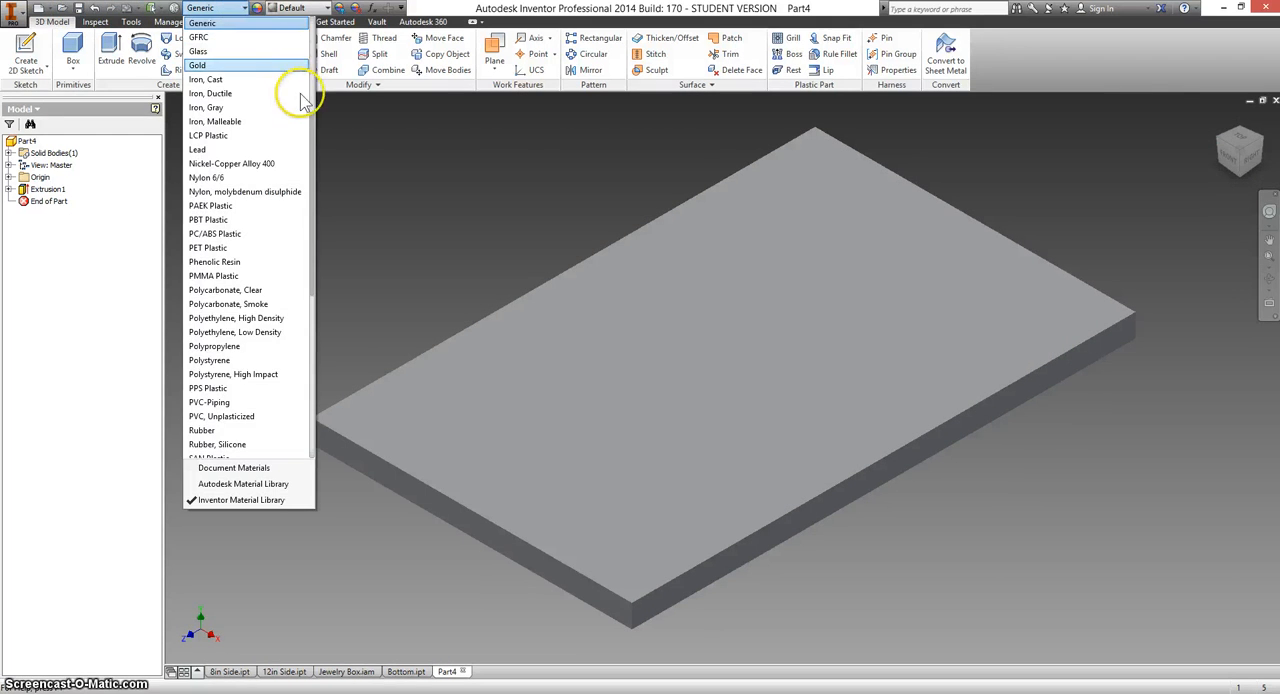
drag(313, 135, 314, 300)
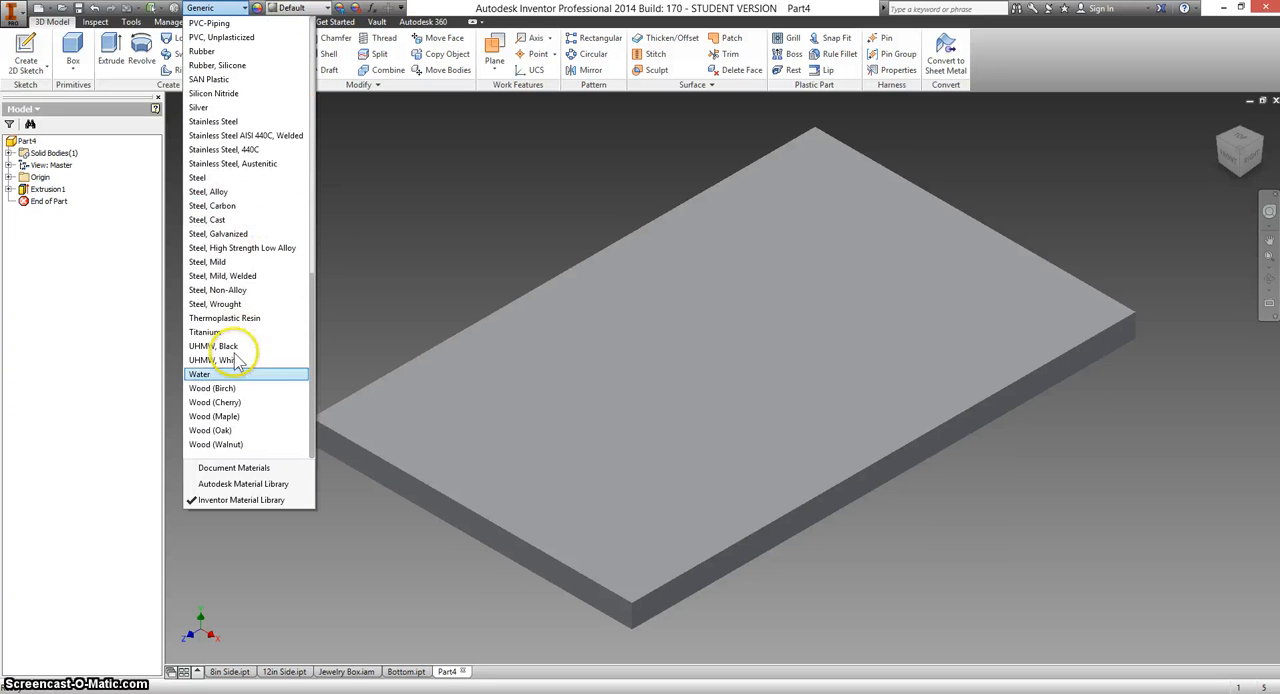
click(226, 402)
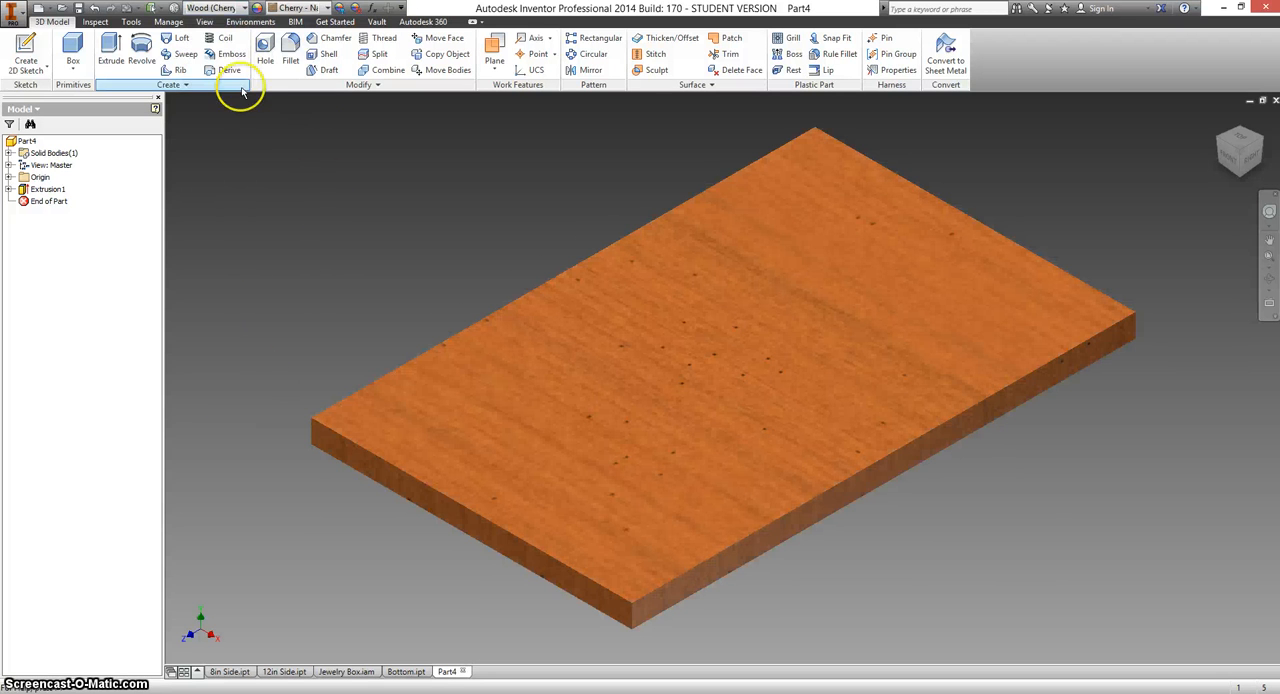
click(79, 9)
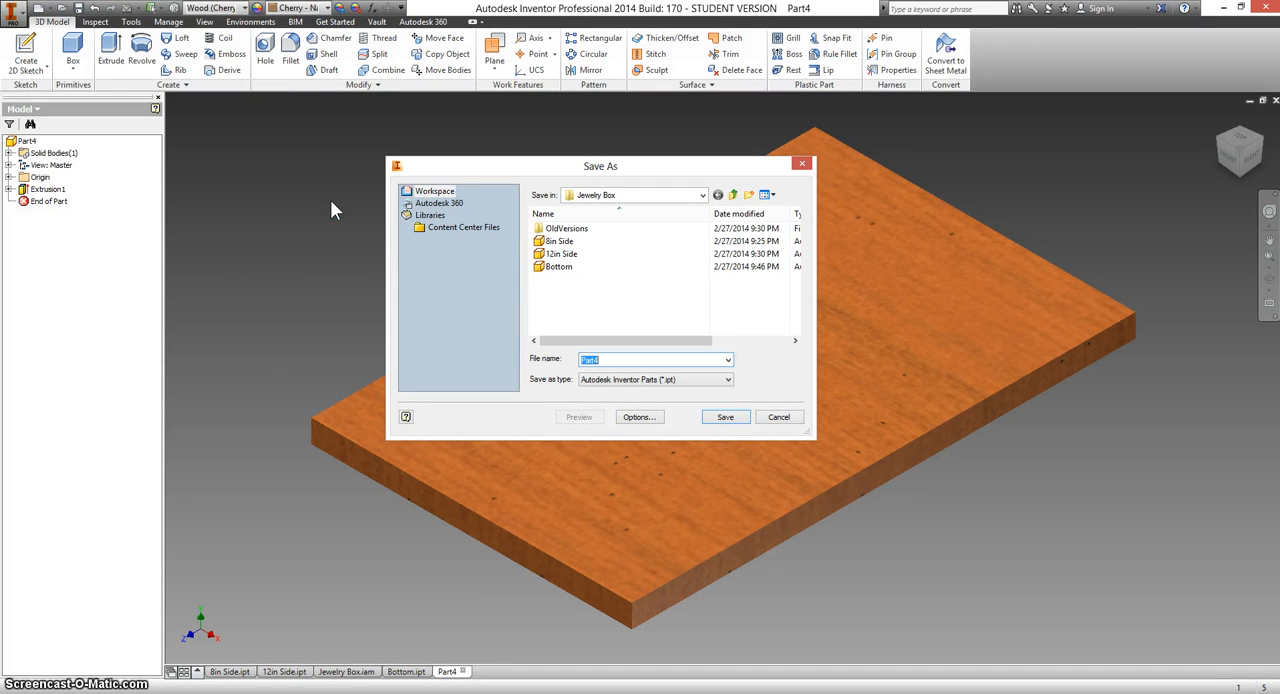
click(741, 422)
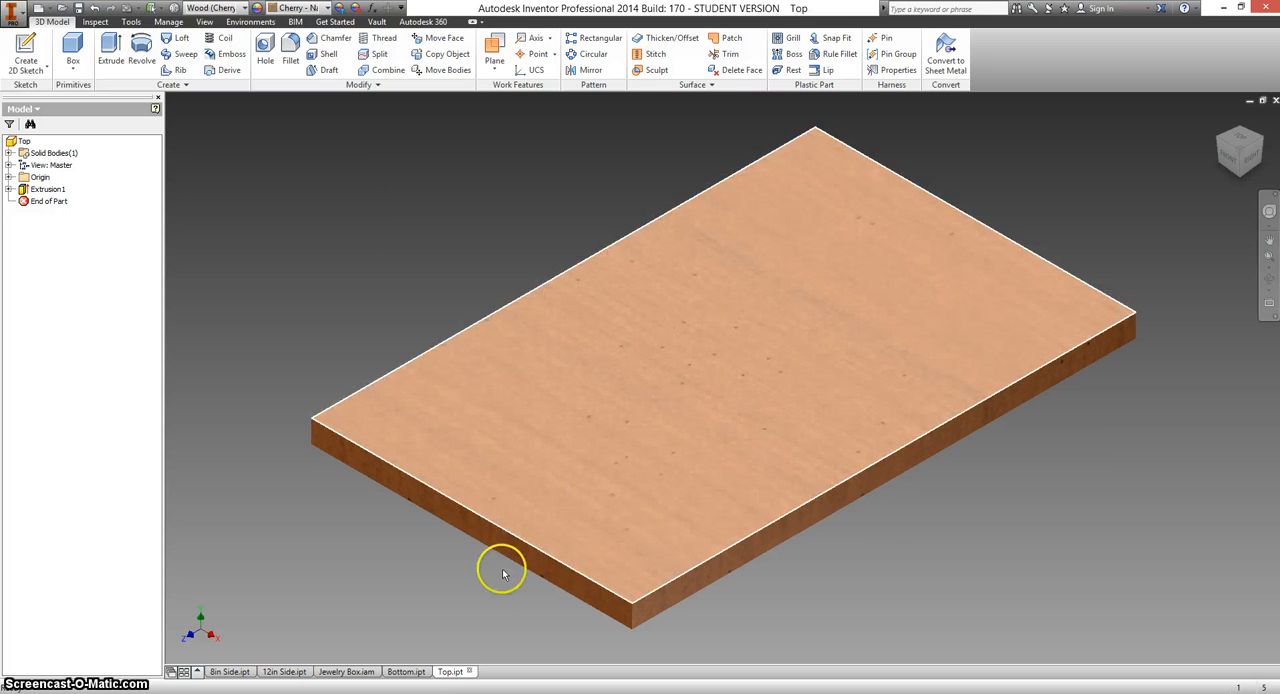
Place one instance of the Top part in the Jewelry Box assembly and move it so it partly overlaps the open box.
mouse_move(350, 675)
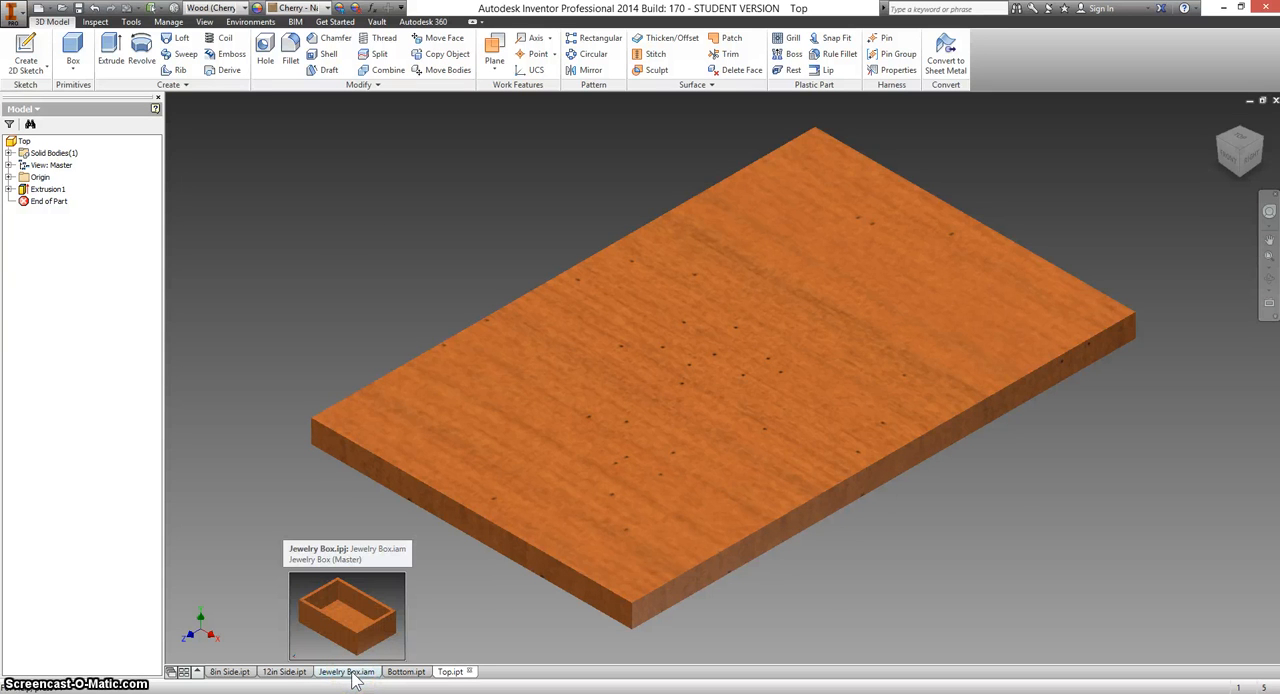
click(350, 672)
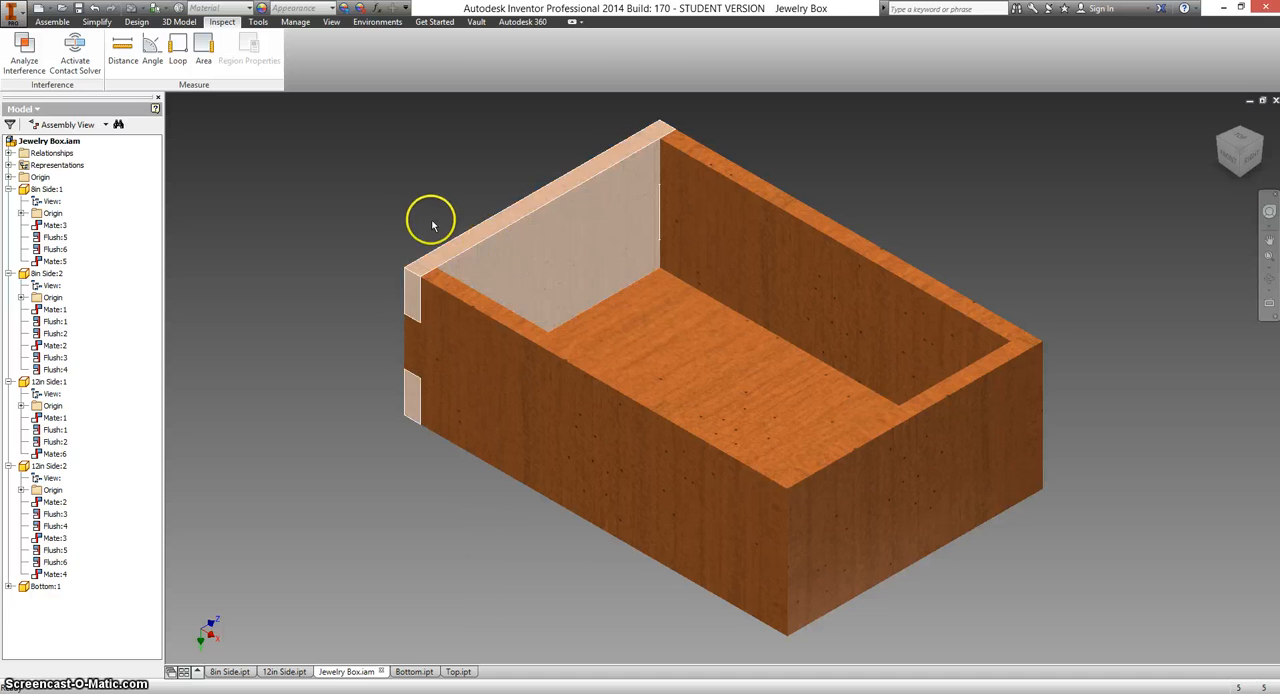
click(53, 22)
click(19, 43)
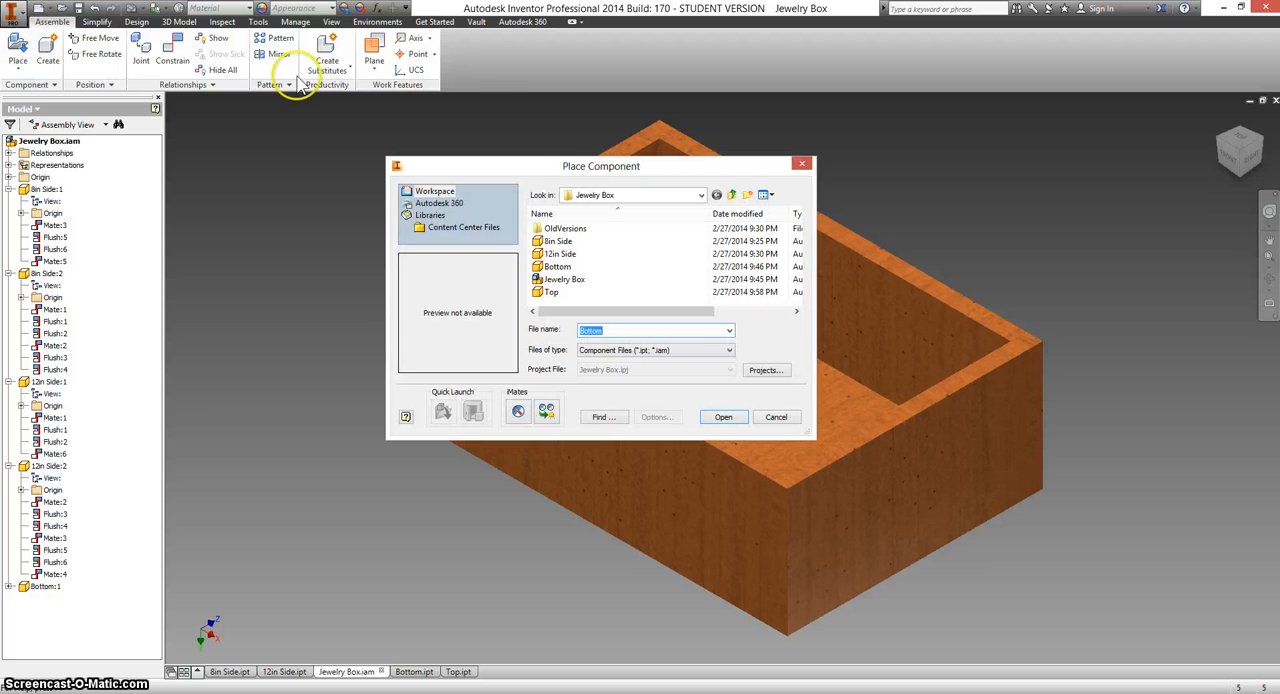
click(549, 292)
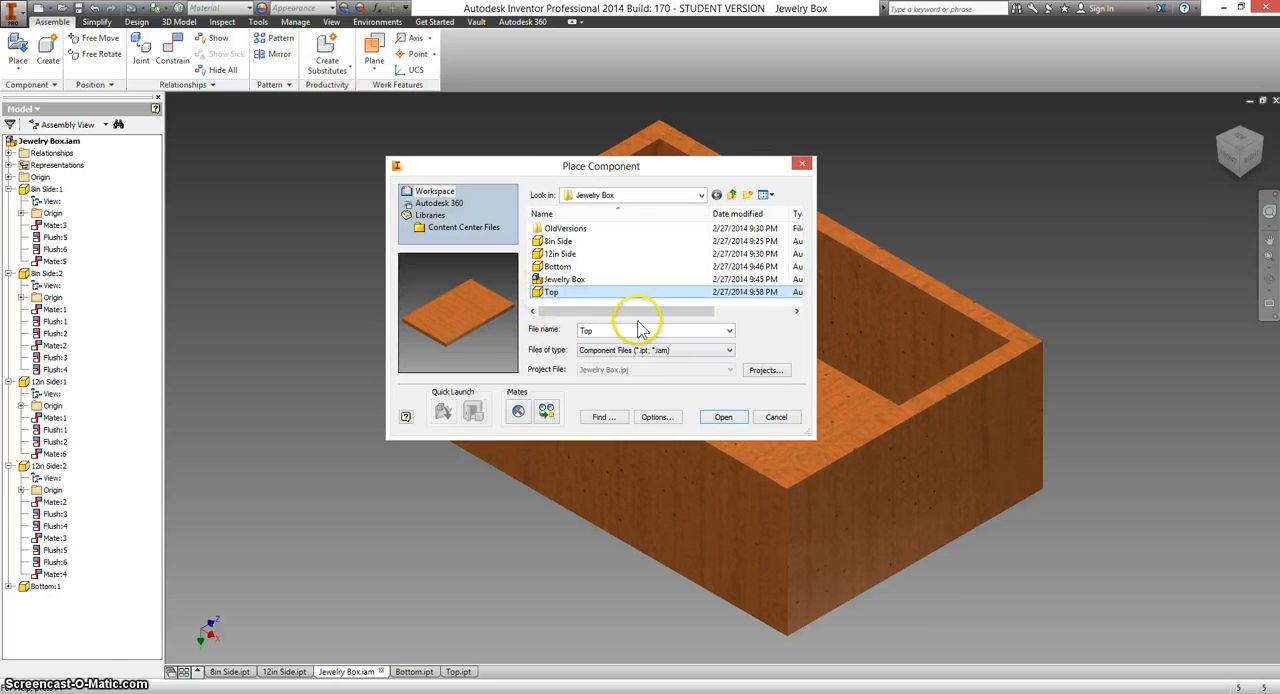
click(722, 418)
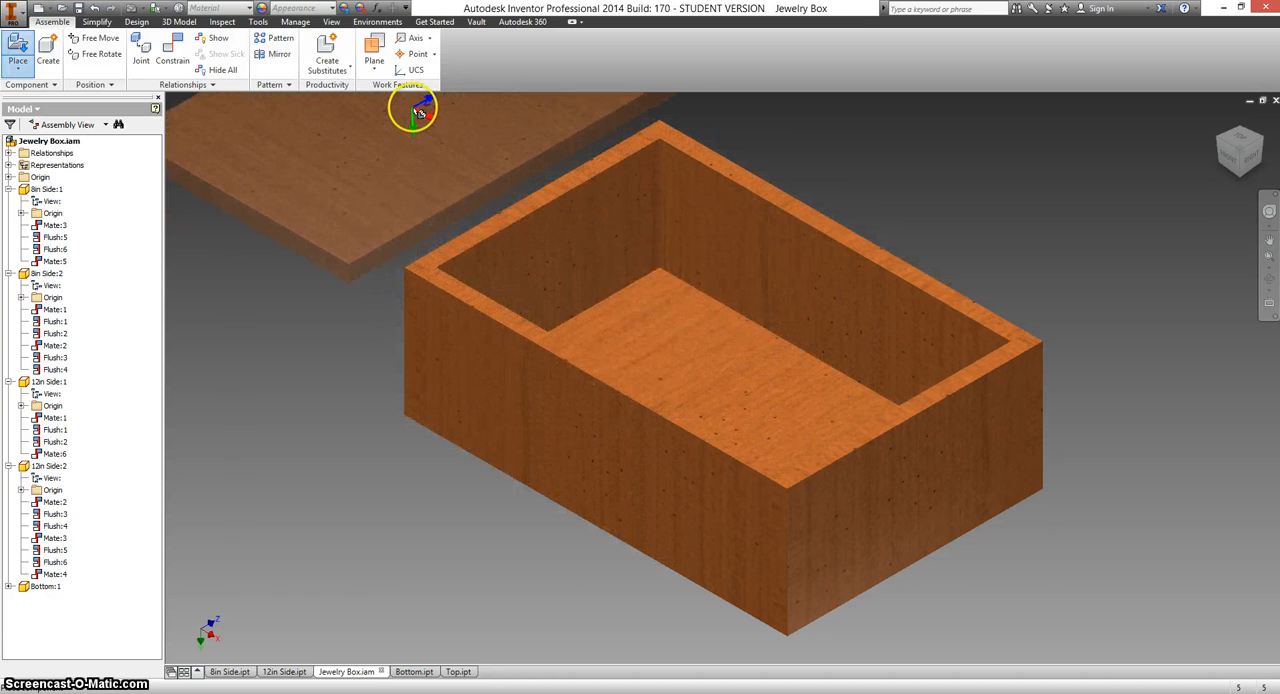
click(410, 117)
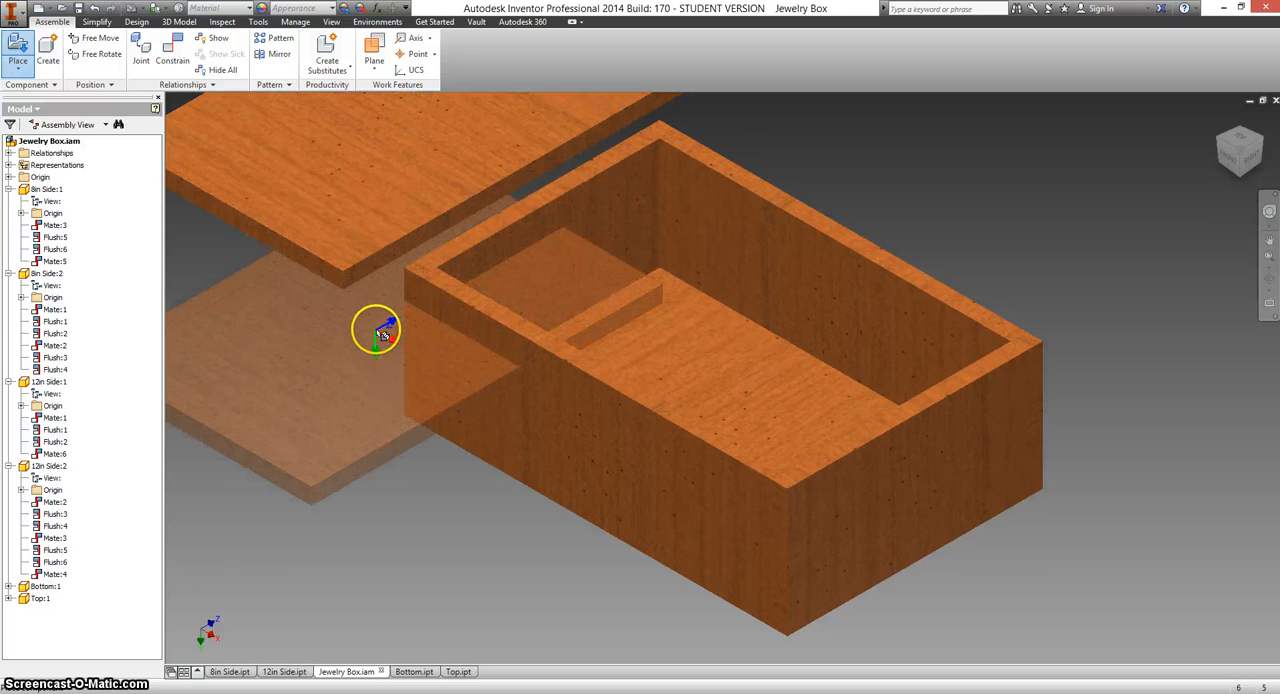
right_click(378, 338)
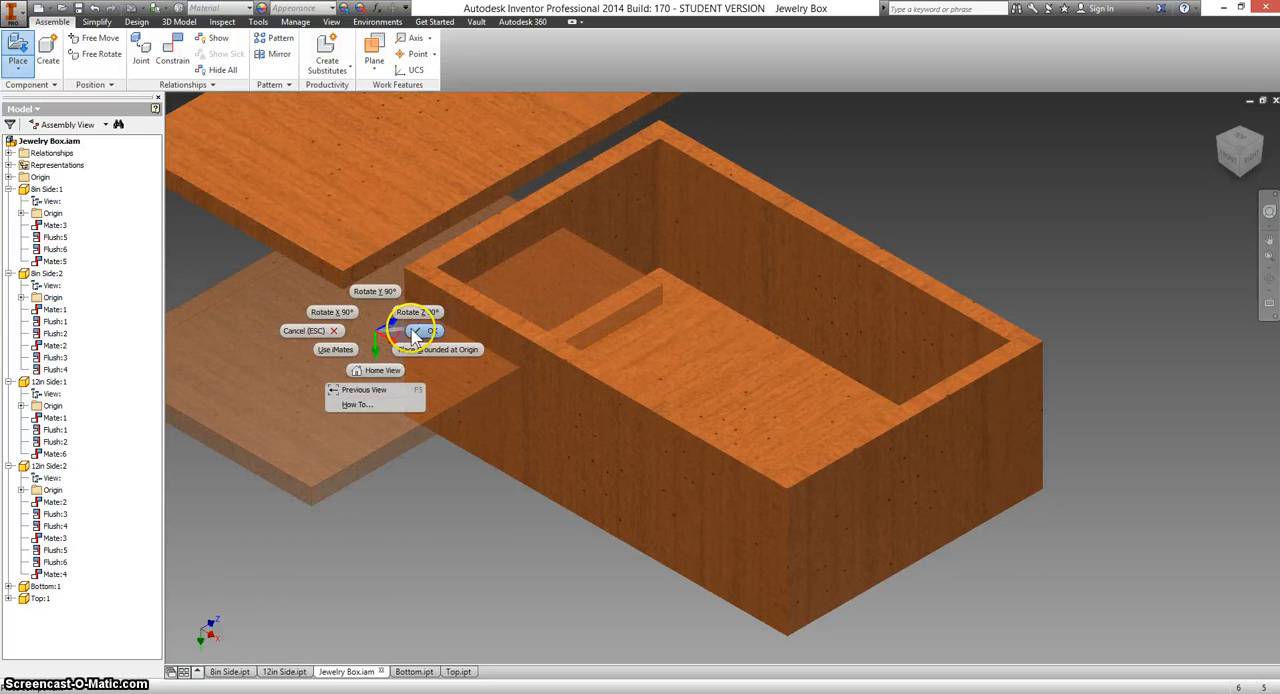
click(415, 333)
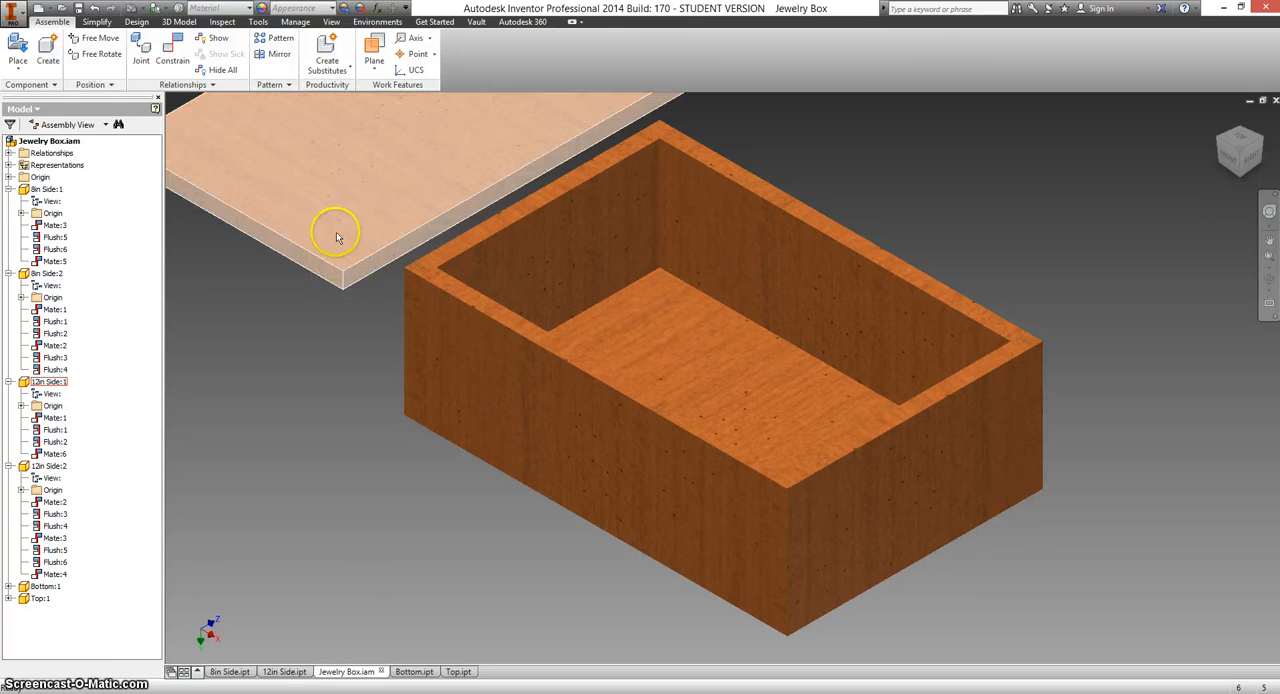
drag(347, 192, 471, 214)
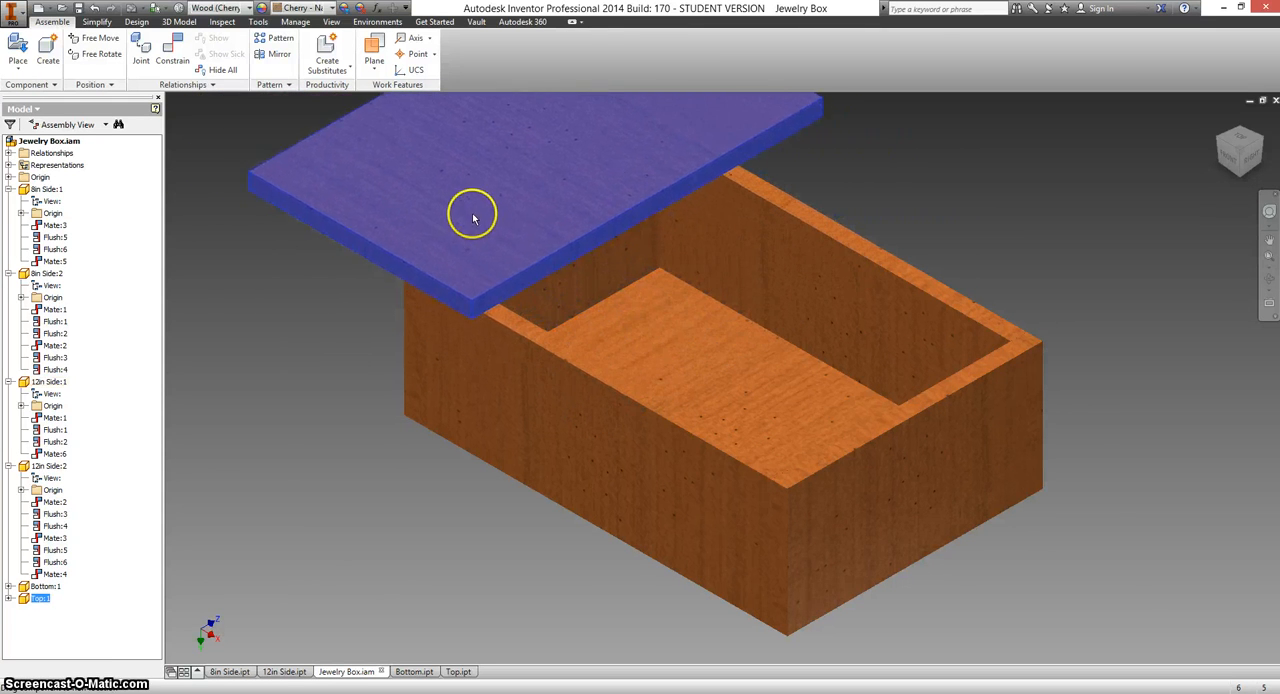
click(386, 286)
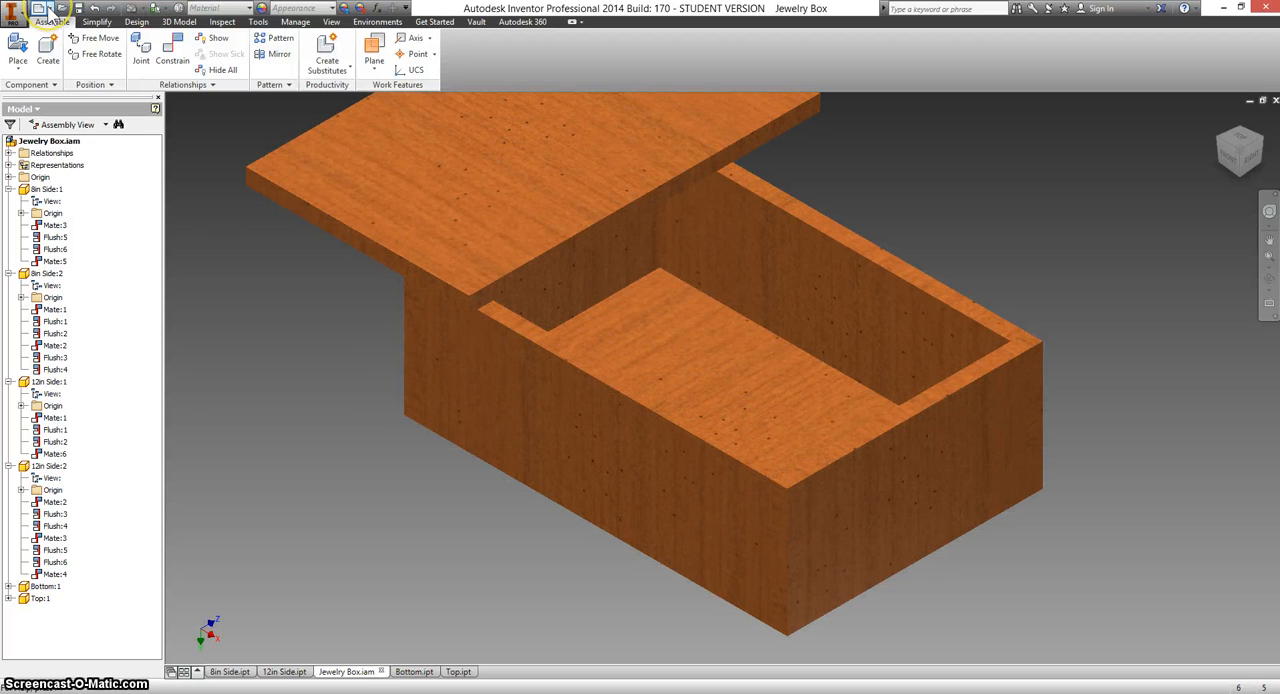
Create a new part and sketch a two-point rectangle about 1.16 by 0.10 in from the origin on the horizontal plane.
click(47, 8)
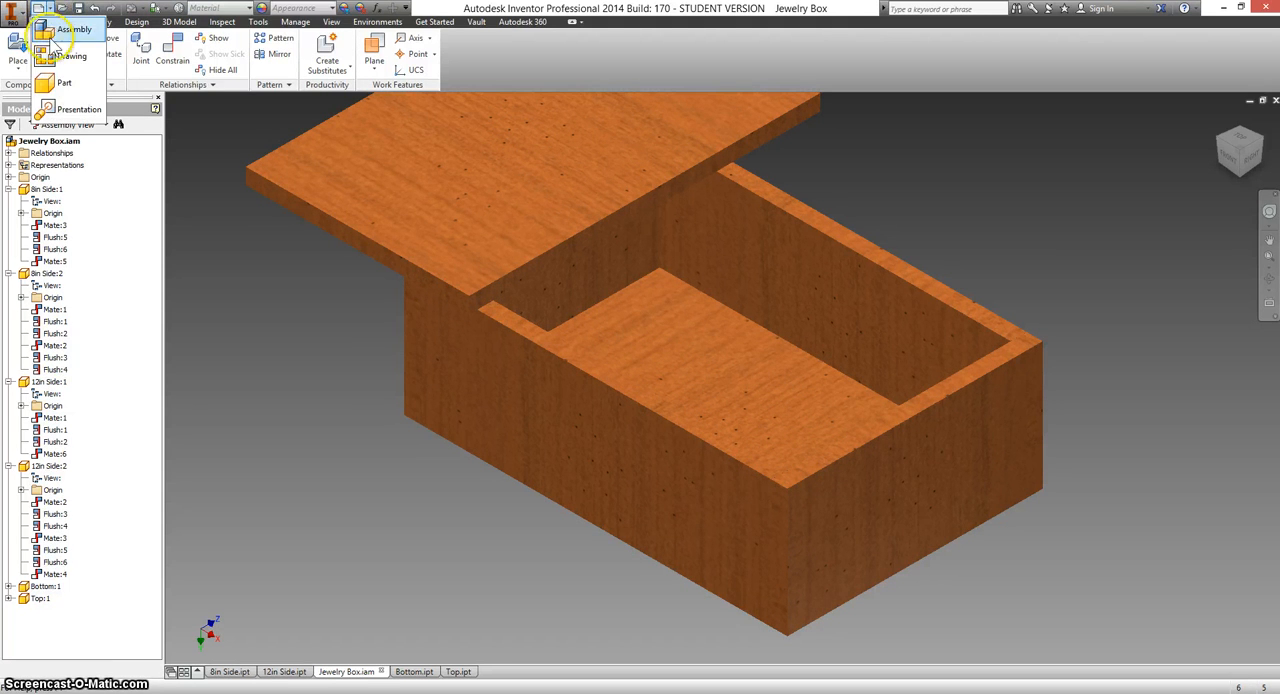
click(60, 83)
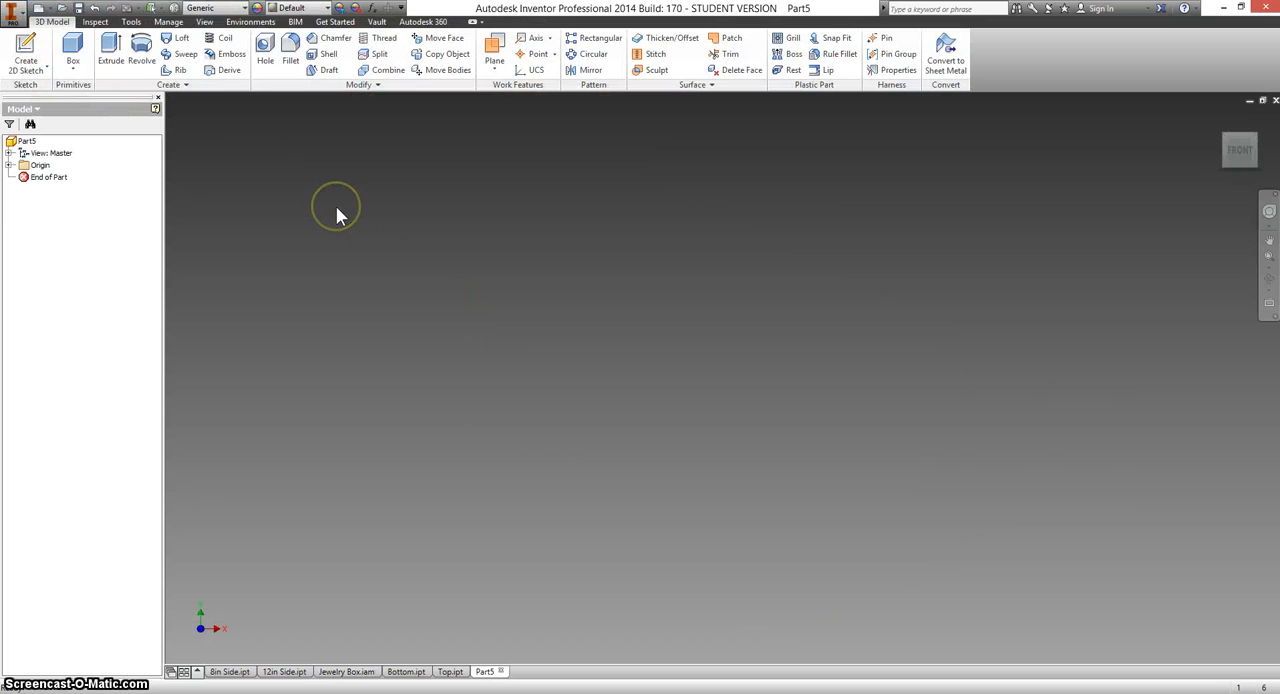
click(27, 50)
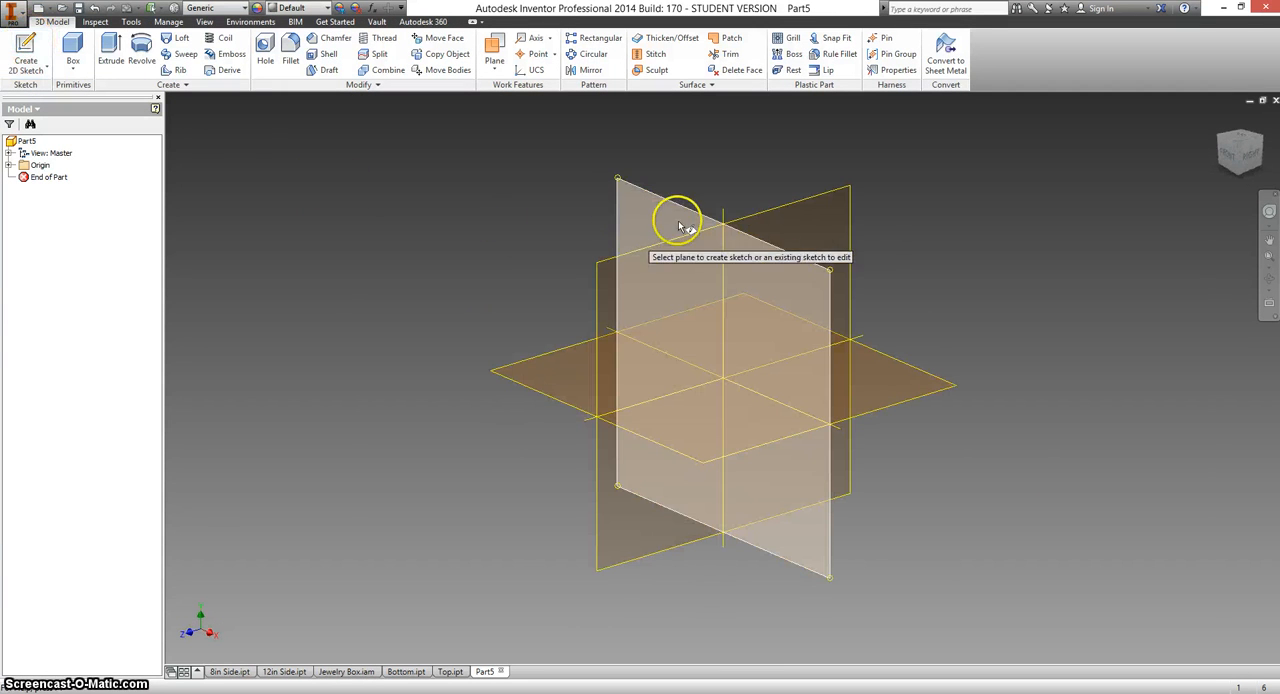
click(690, 430)
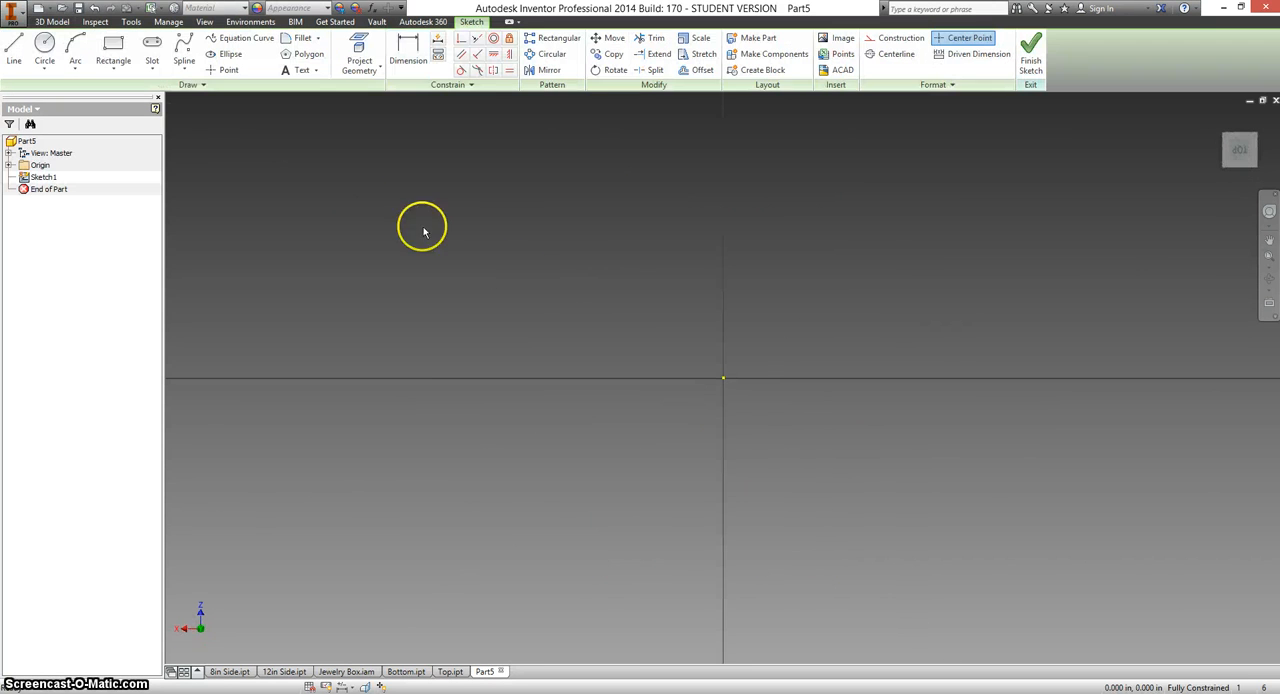
click(113, 42)
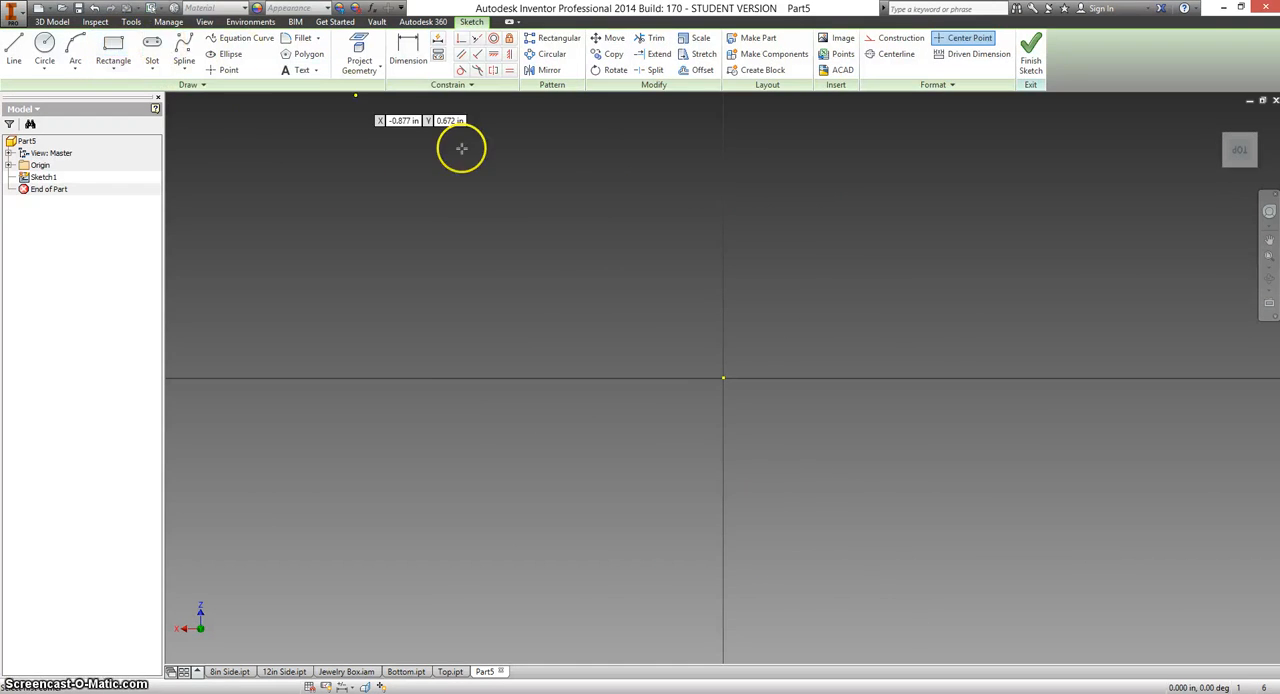
click(723, 377)
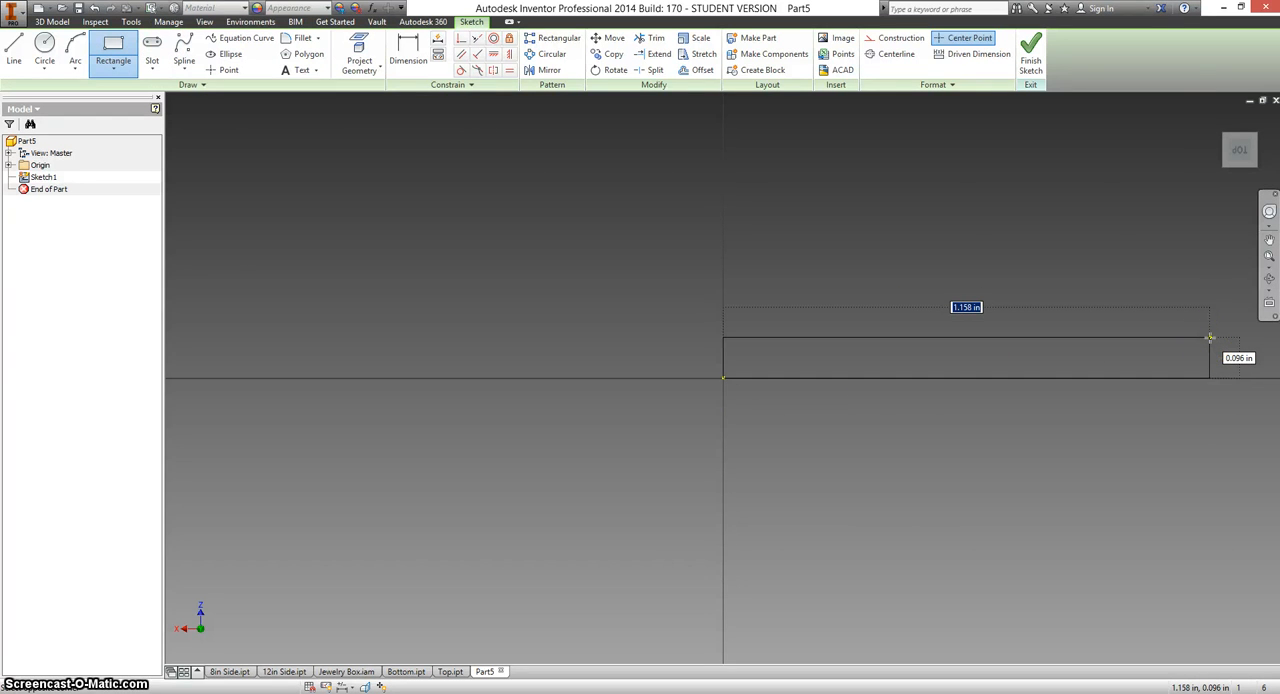
click(1210, 338)
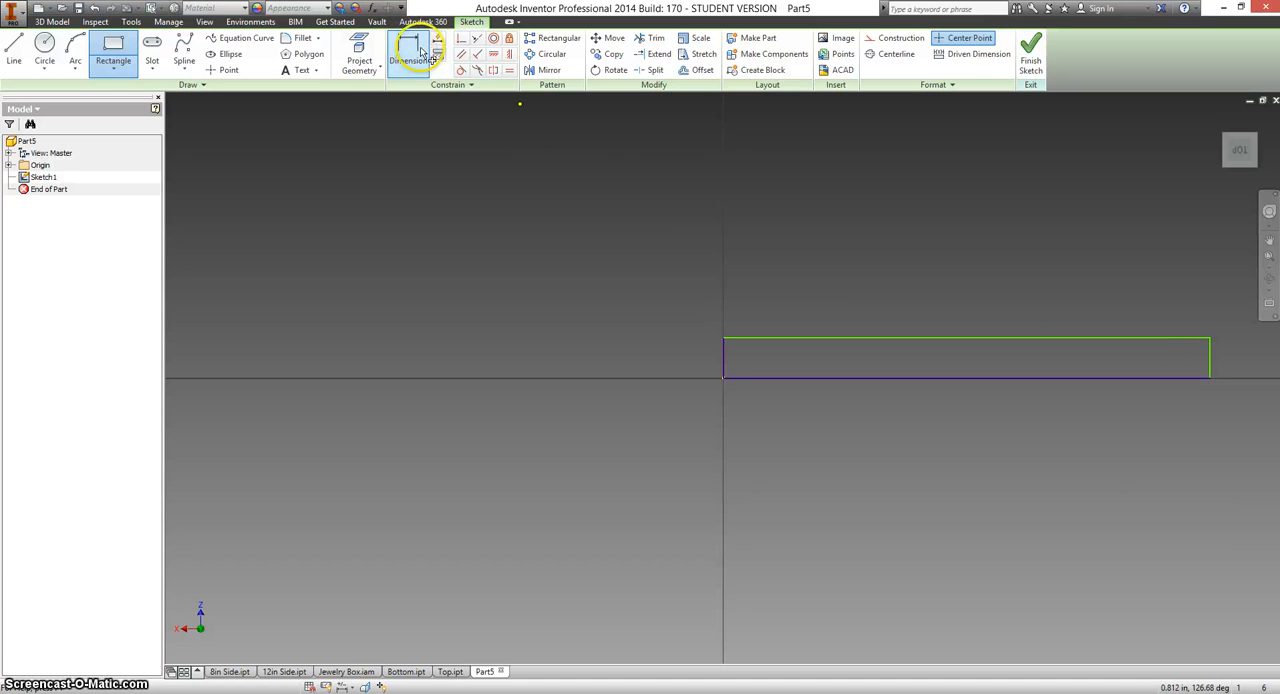
Dimension the rectangle's long horizontal side to 12 in and its short vertical side to 0.5 in, and finish the sketch.
key(d)
click(849, 339)
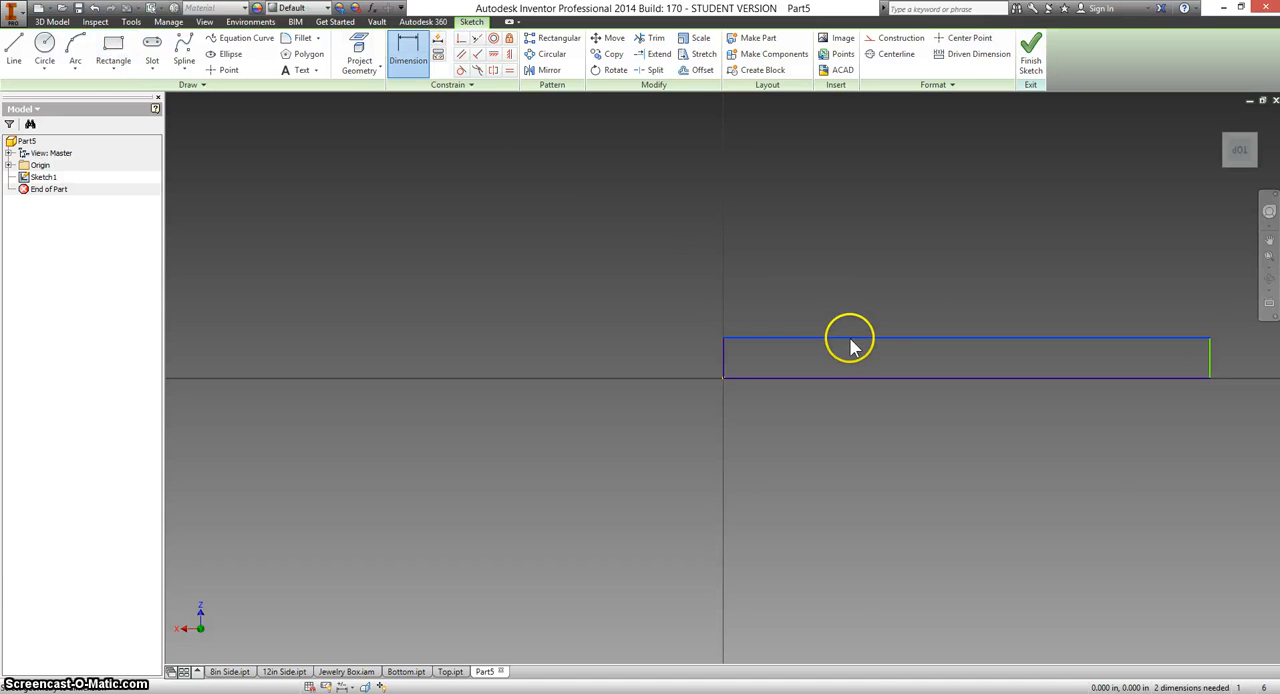
click(880, 288)
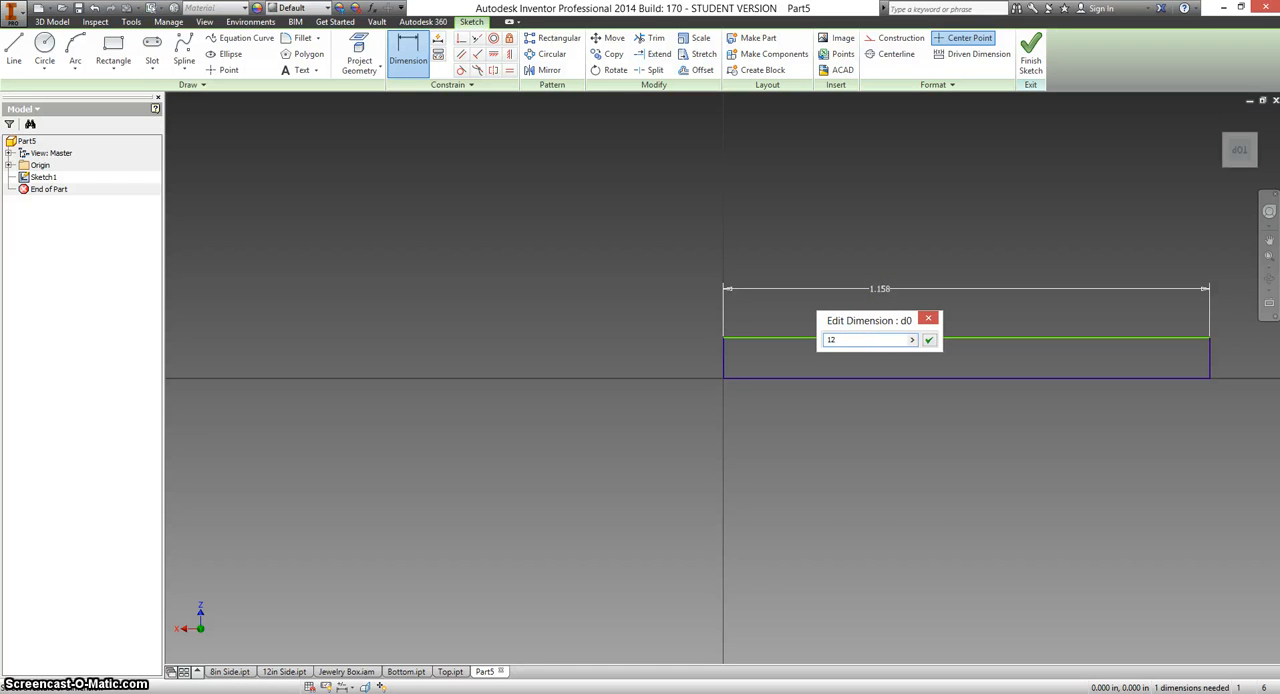
key(Return)
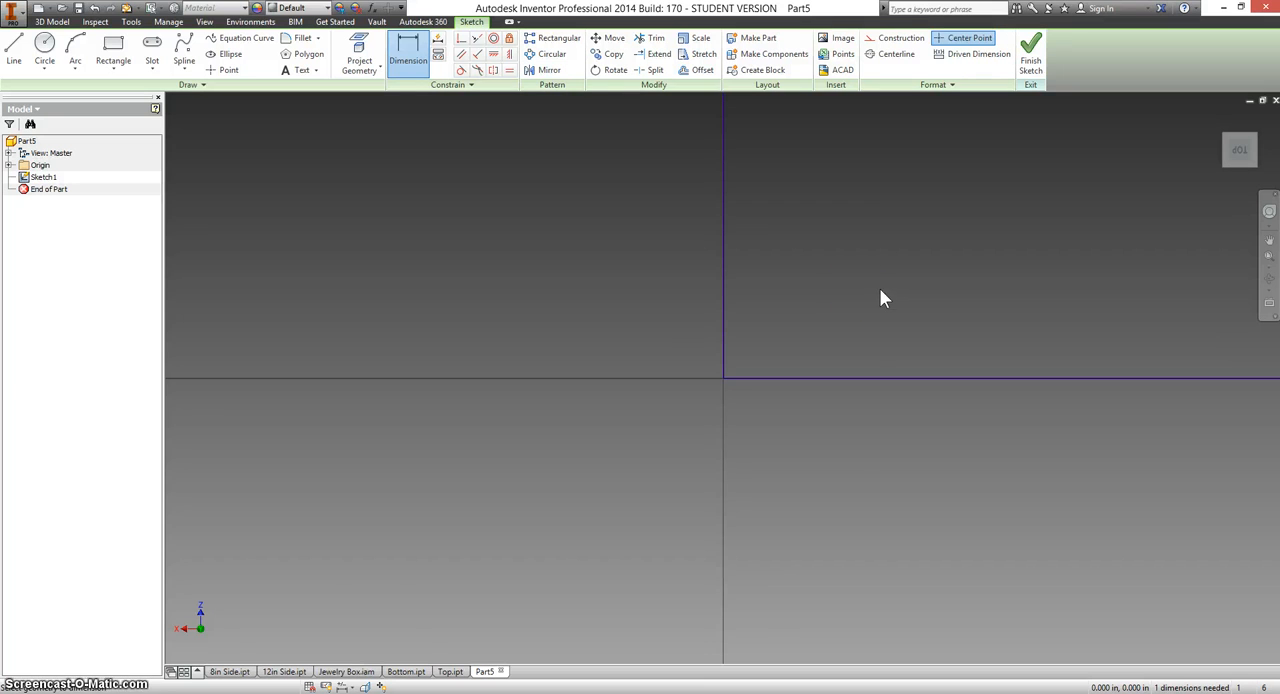
click(725, 279)
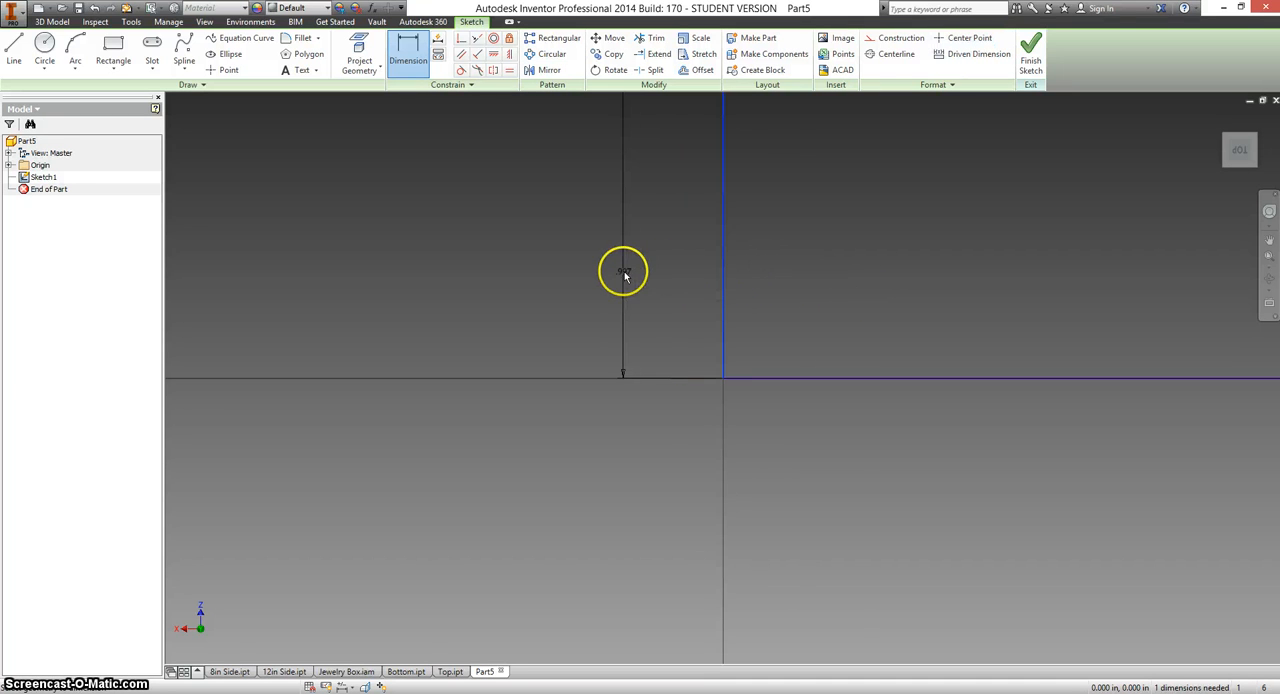
click(624, 274)
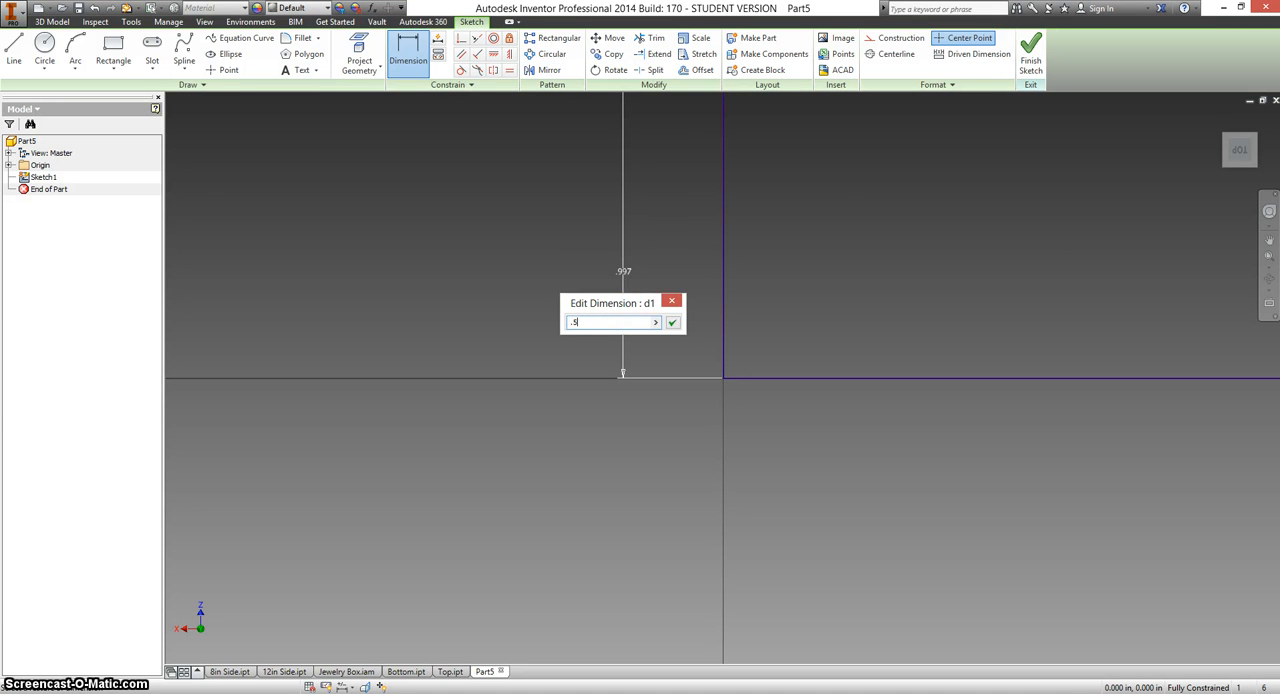
key(Return)
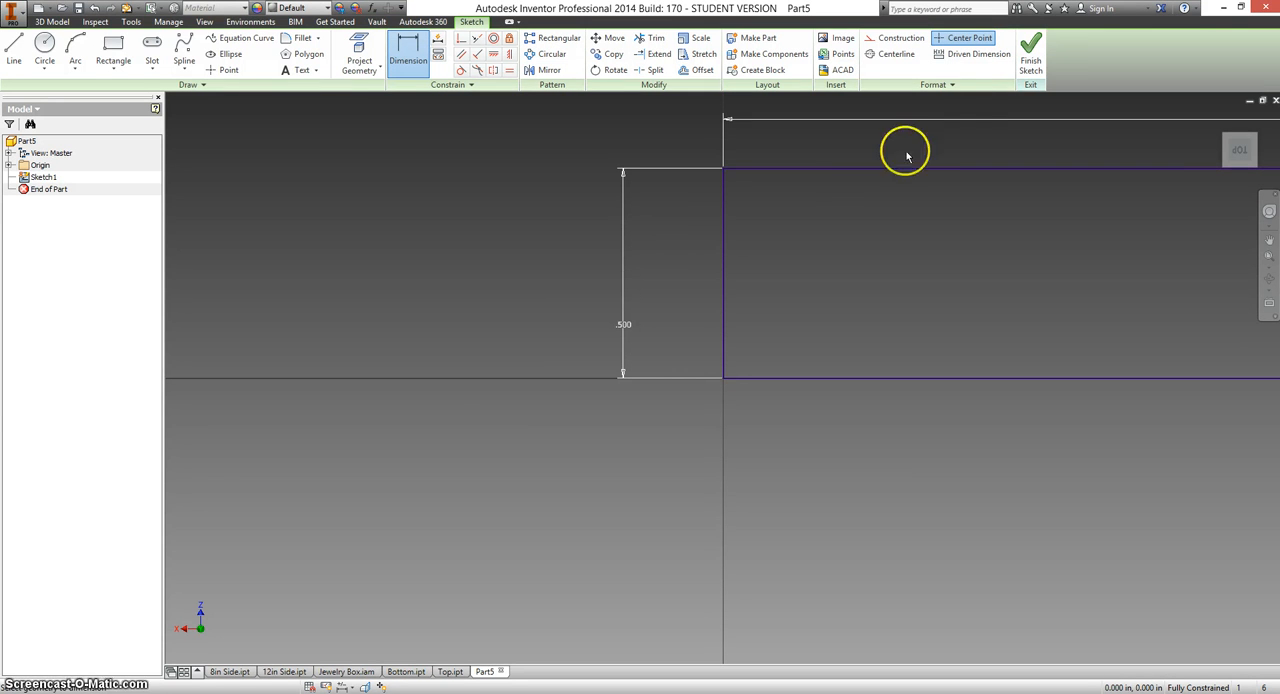
click(1031, 58)
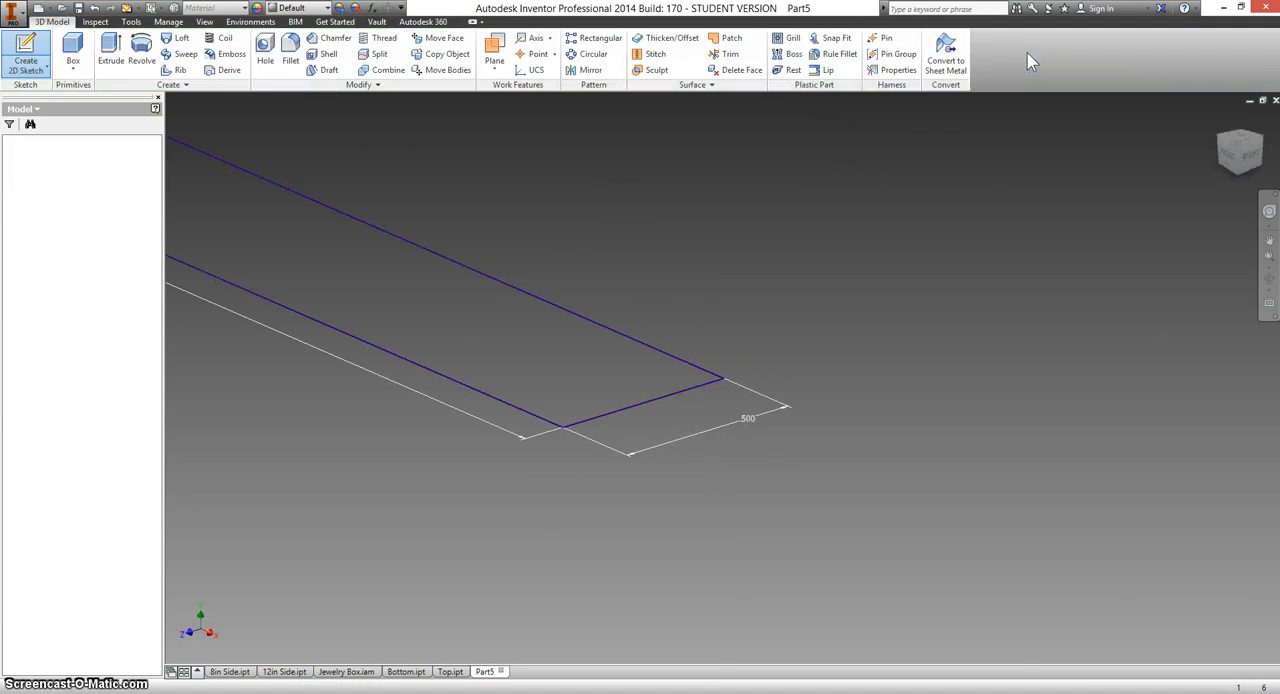
Extrude the rectangle 0.5 in into a solid bar and assign it the Wood (Walnut) material.
click(1219, 121)
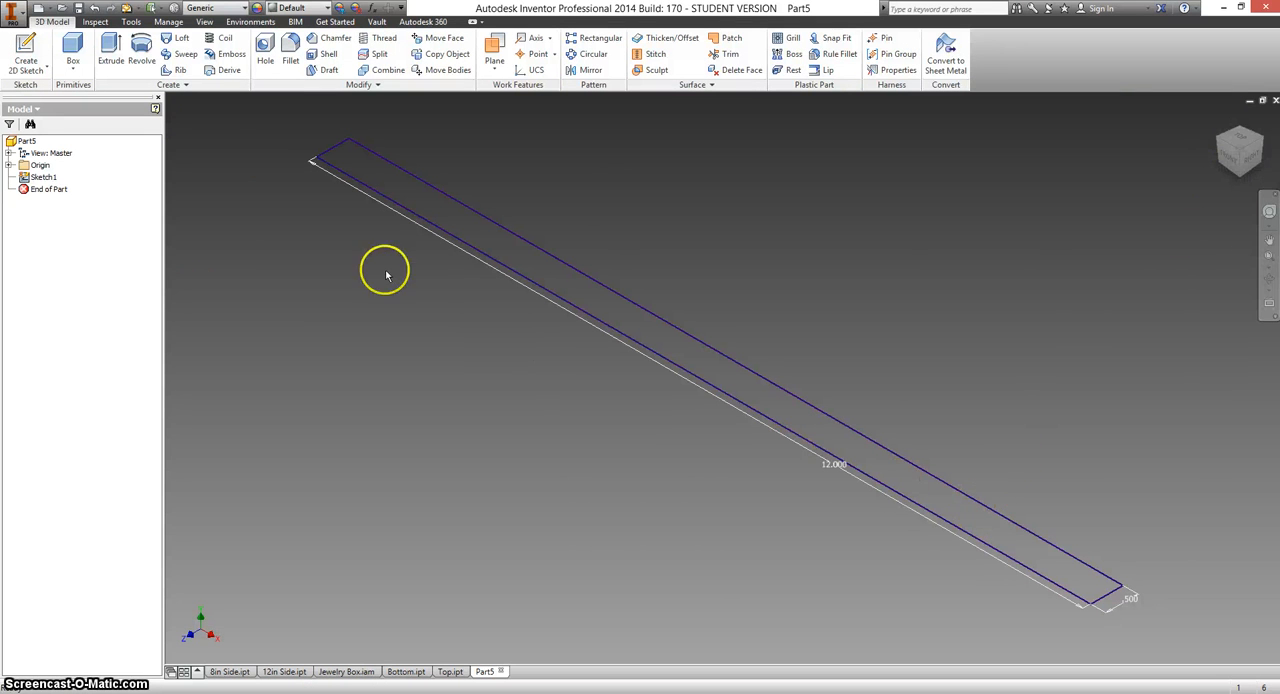
click(112, 55)
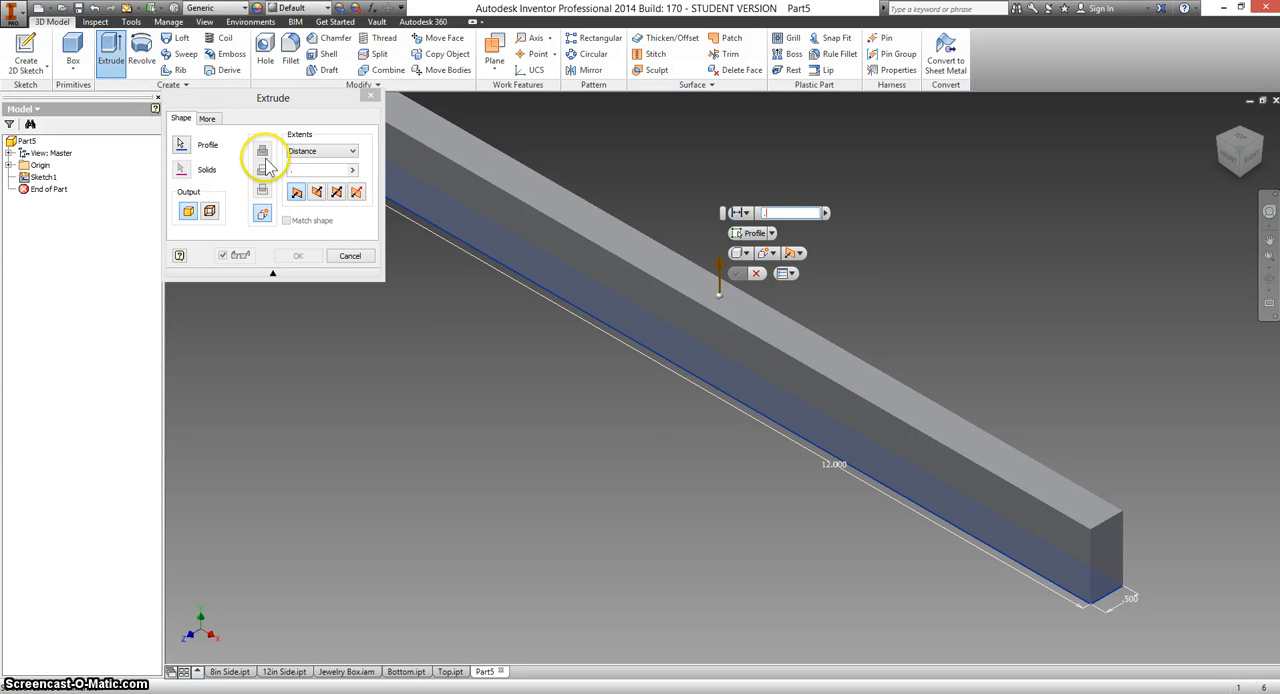
key(Return)
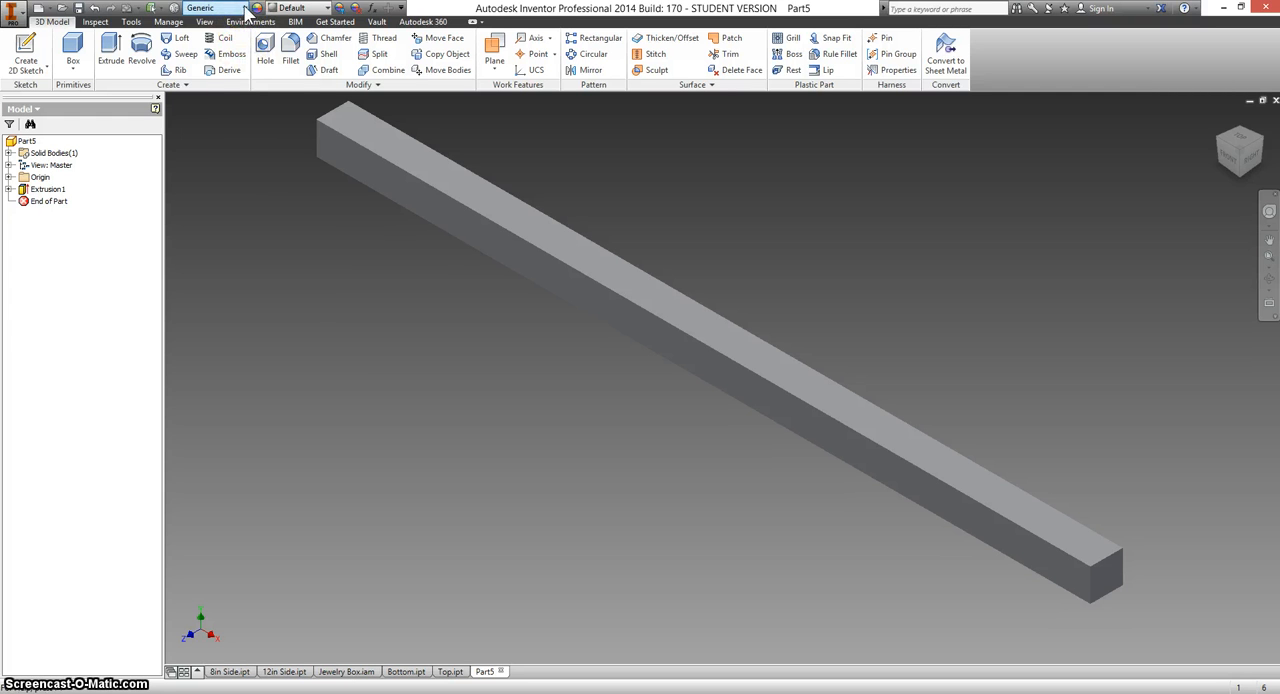
click(245, 8)
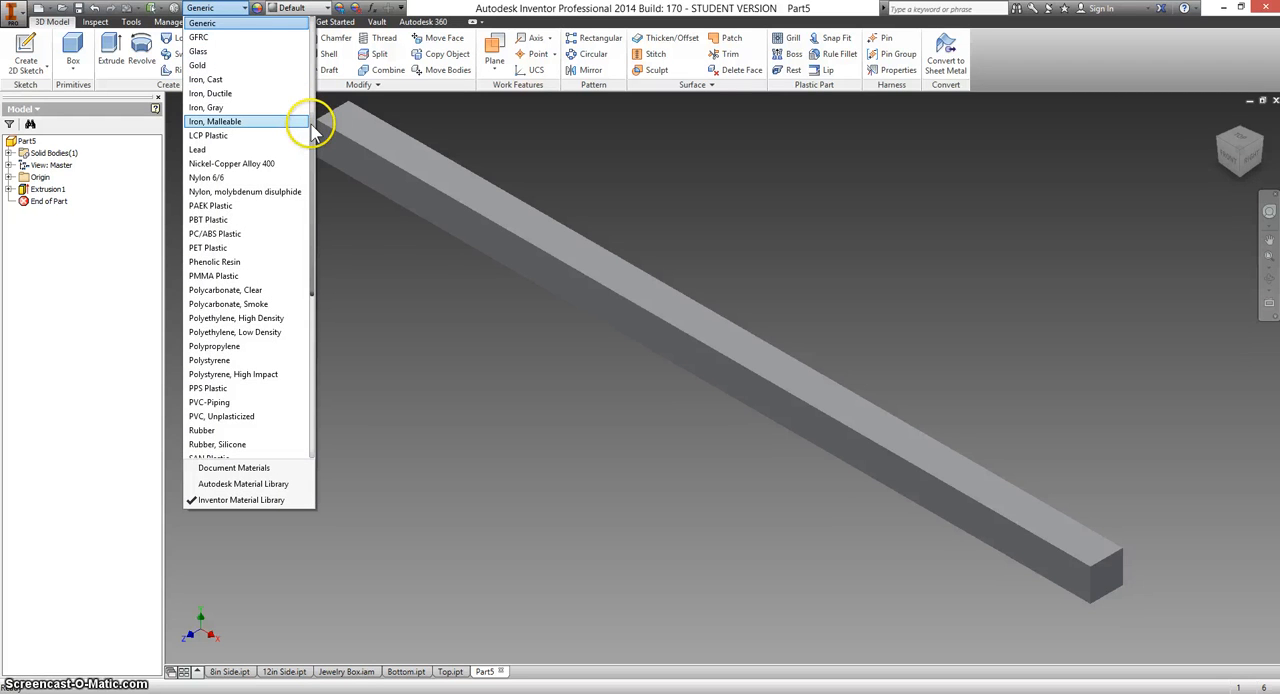
drag(312, 128, 312, 305)
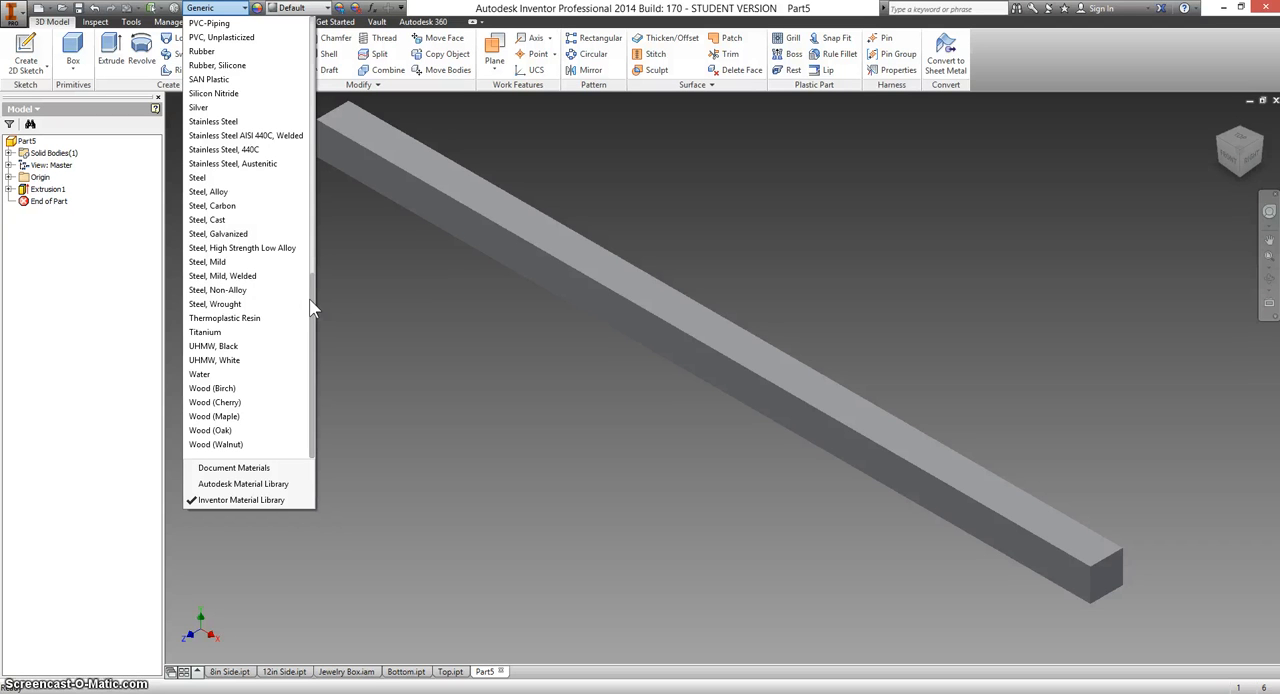
click(238, 446)
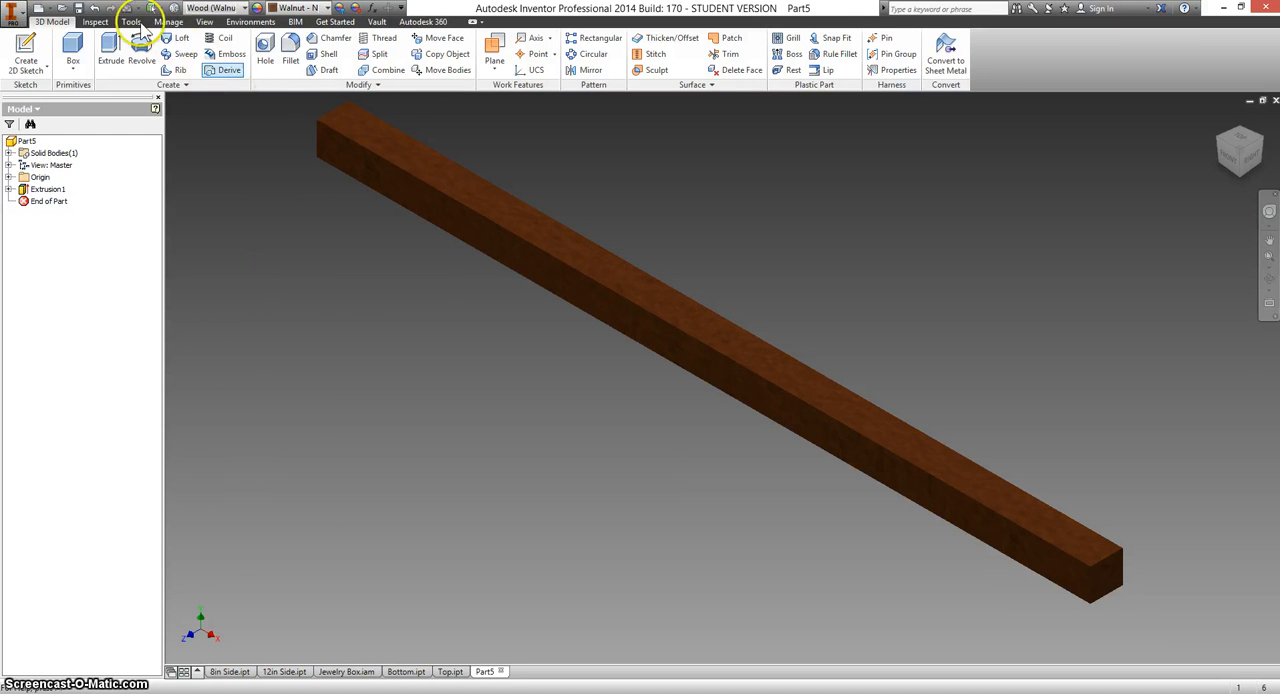
Save the part as 12in Trim in the Jewelry Box folder and return to the Jewelry Box assembly.
click(77, 9)
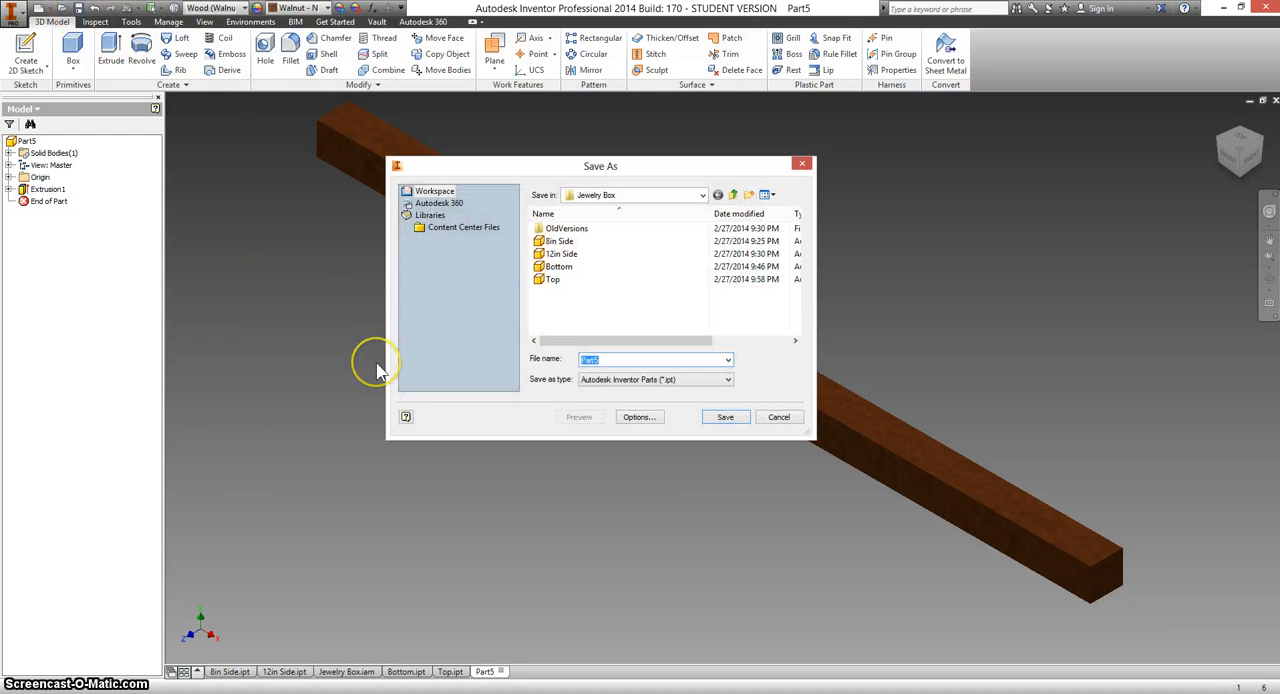
text(12)
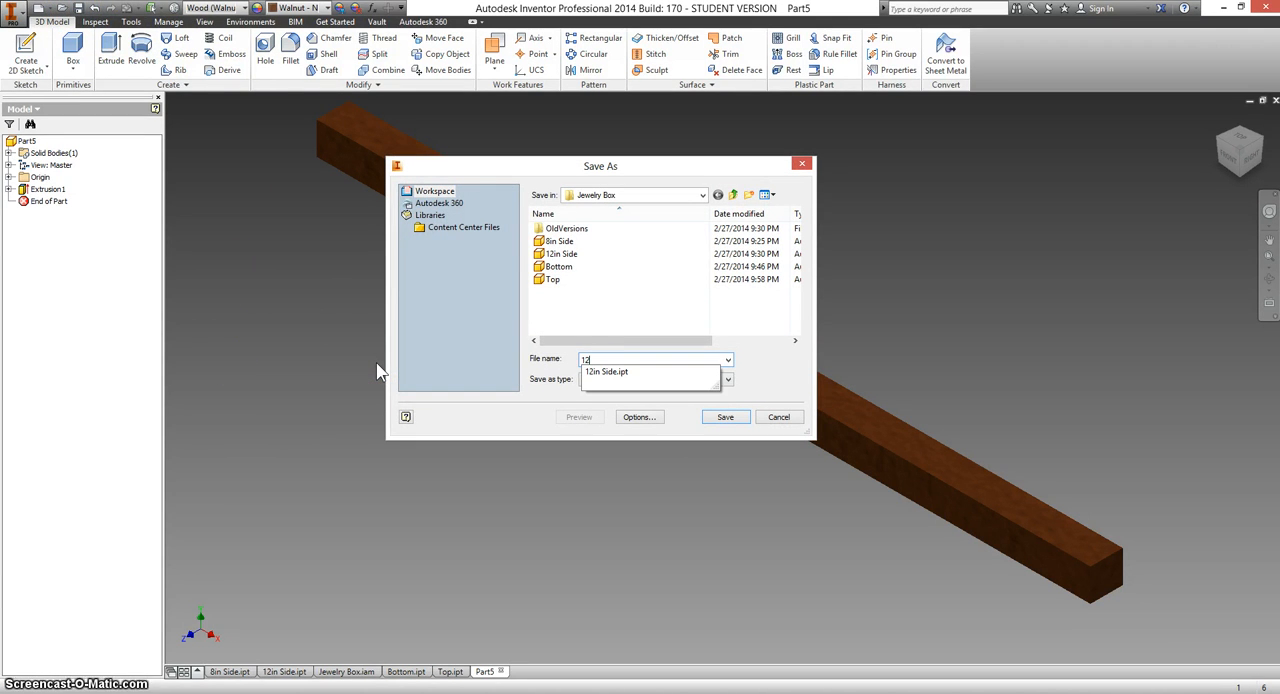
text(in Trim)
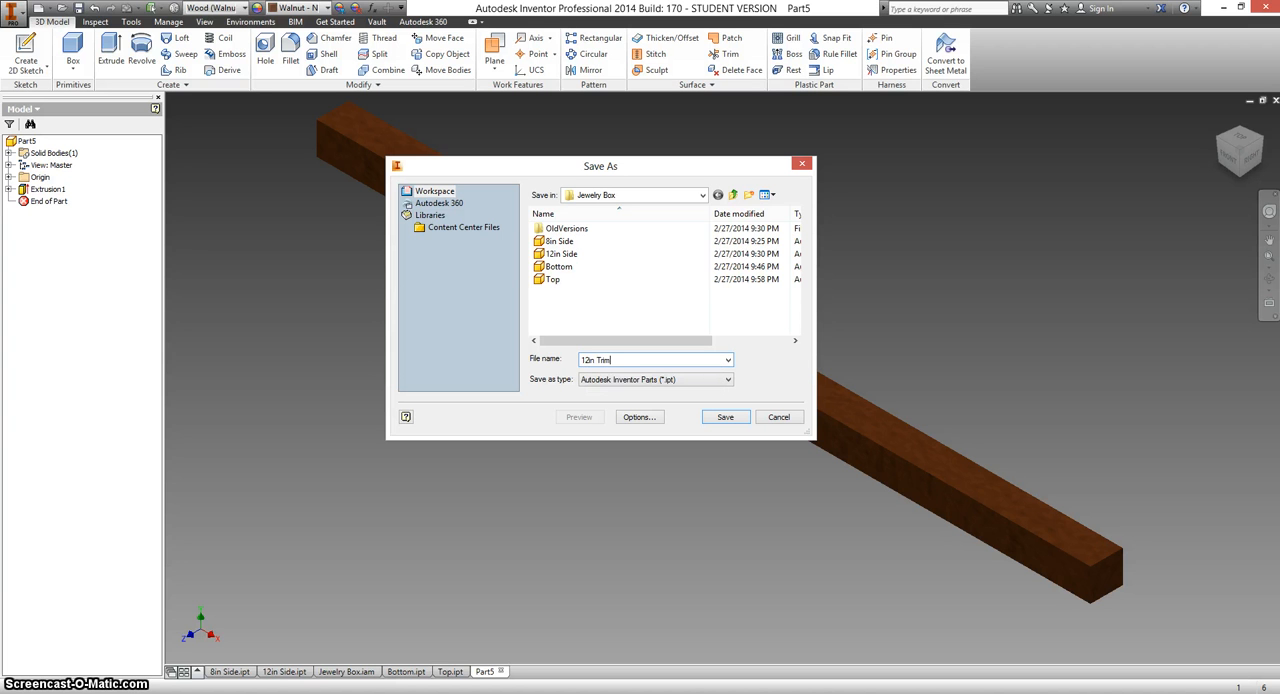
click(726, 418)
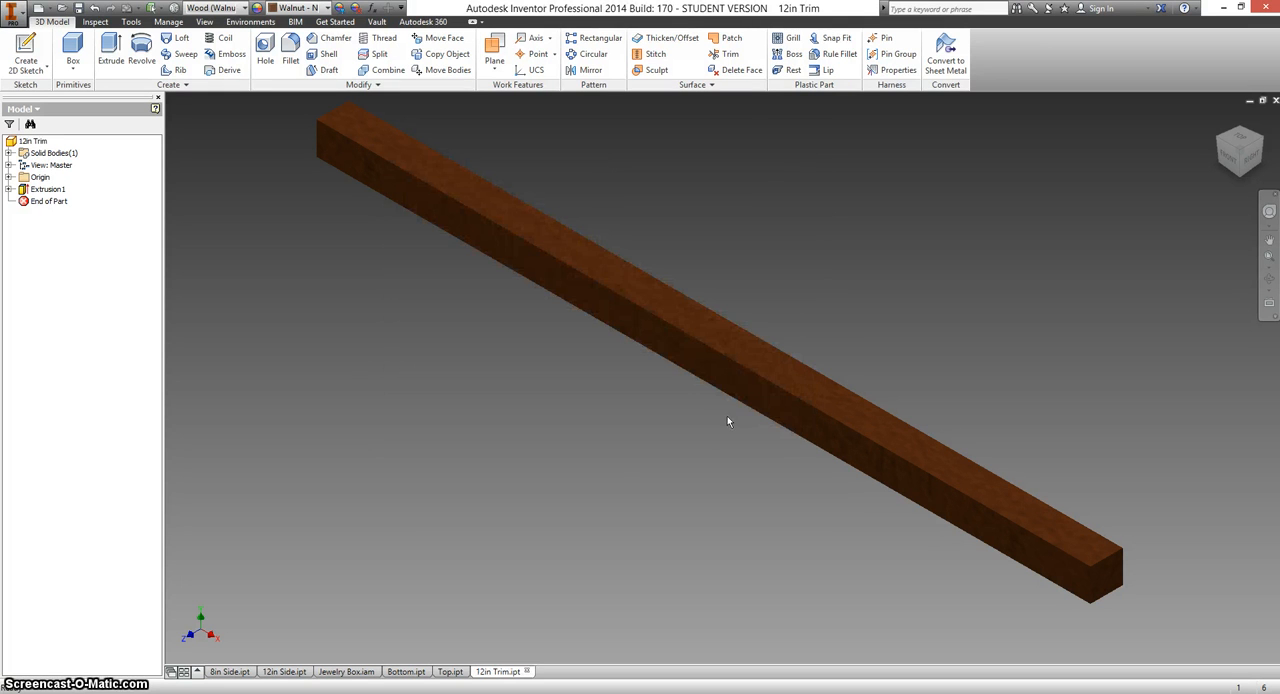
click(350, 673)
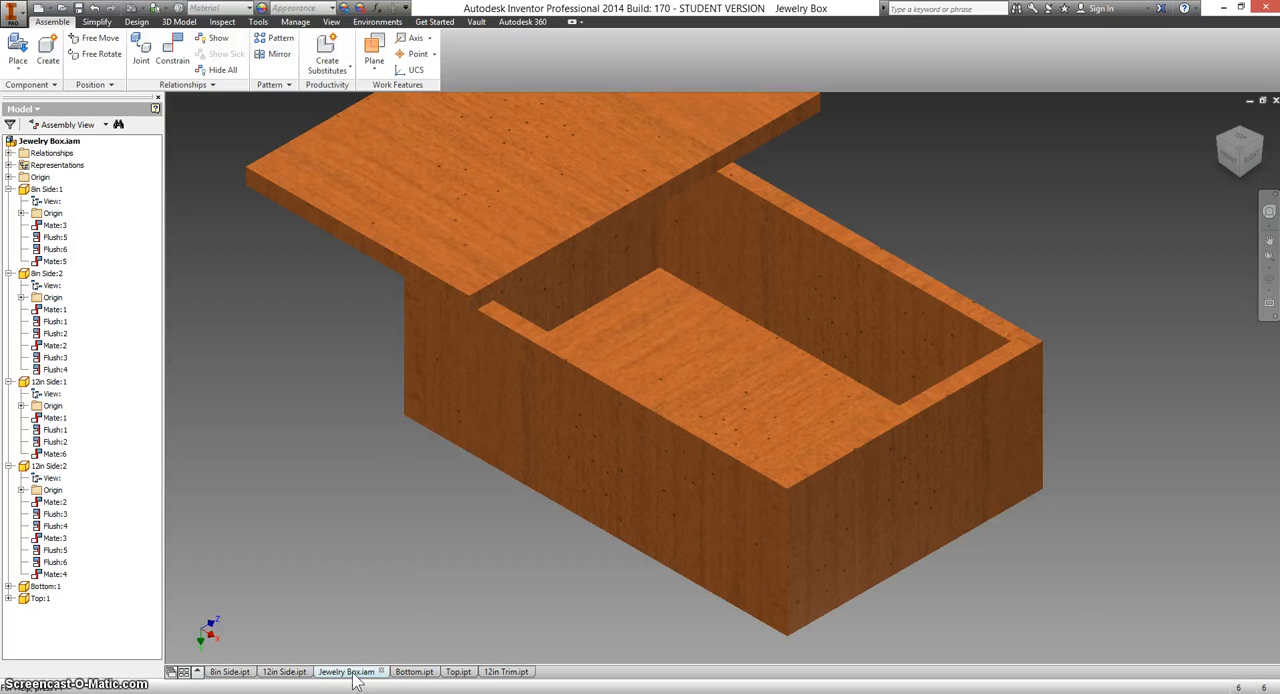
Place two instances of the 12in Trim part in the assembly, one on each side of the box.
click(18, 52)
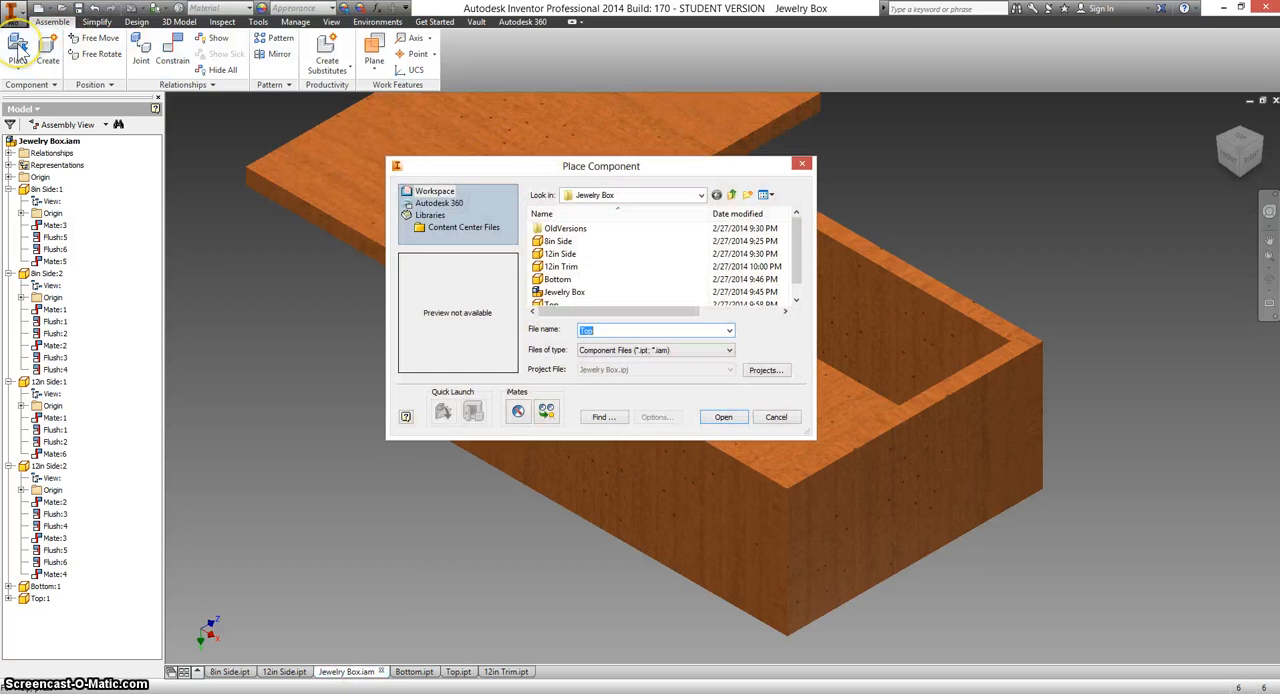
click(546, 268)
right_click(546, 276)
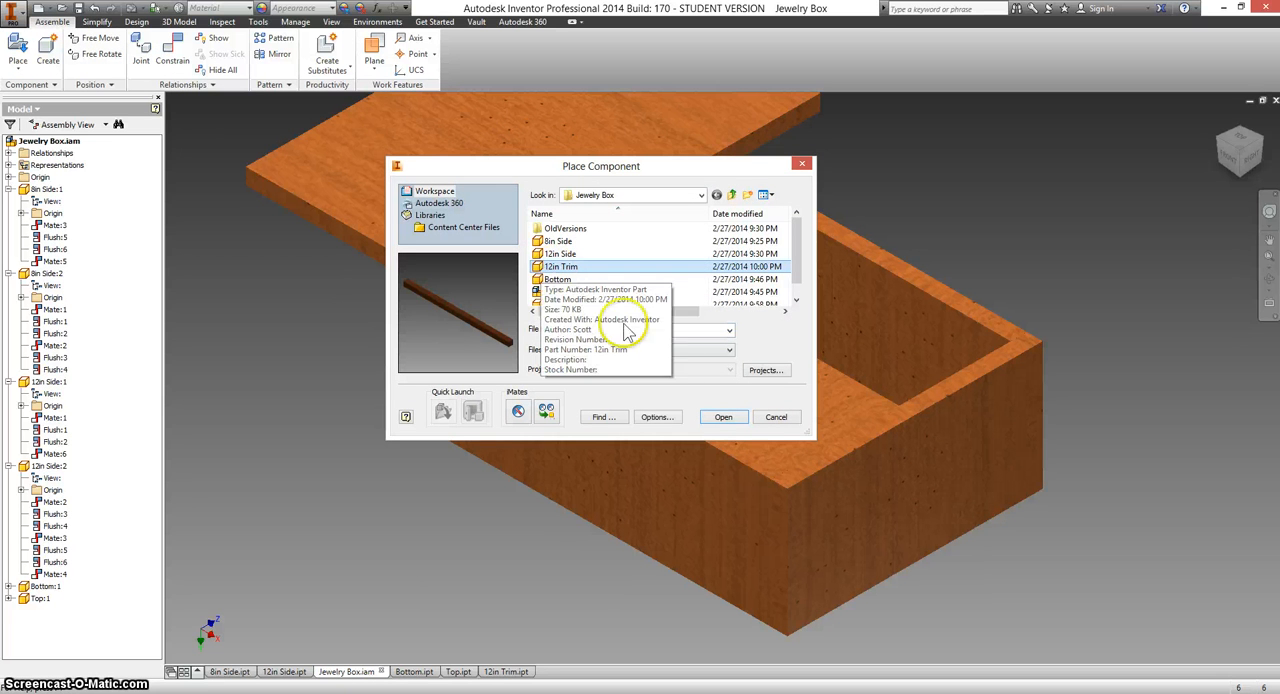
click(721, 417)
click(721, 417)
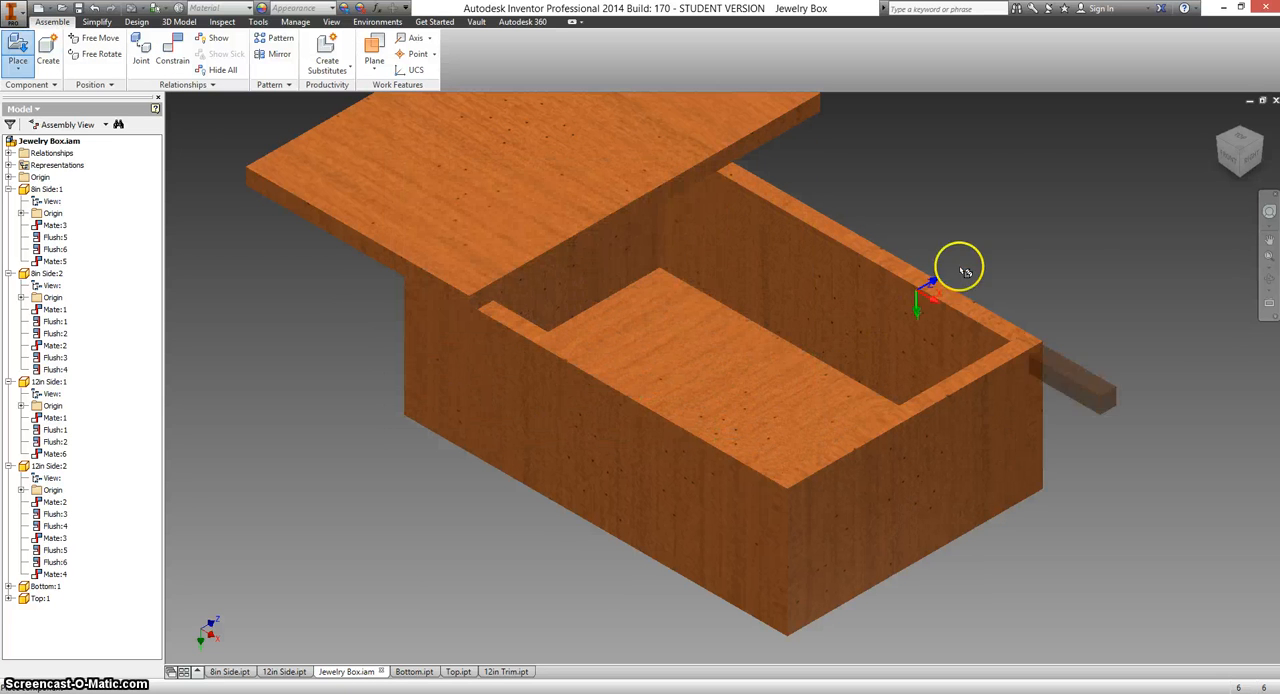
click(1037, 232)
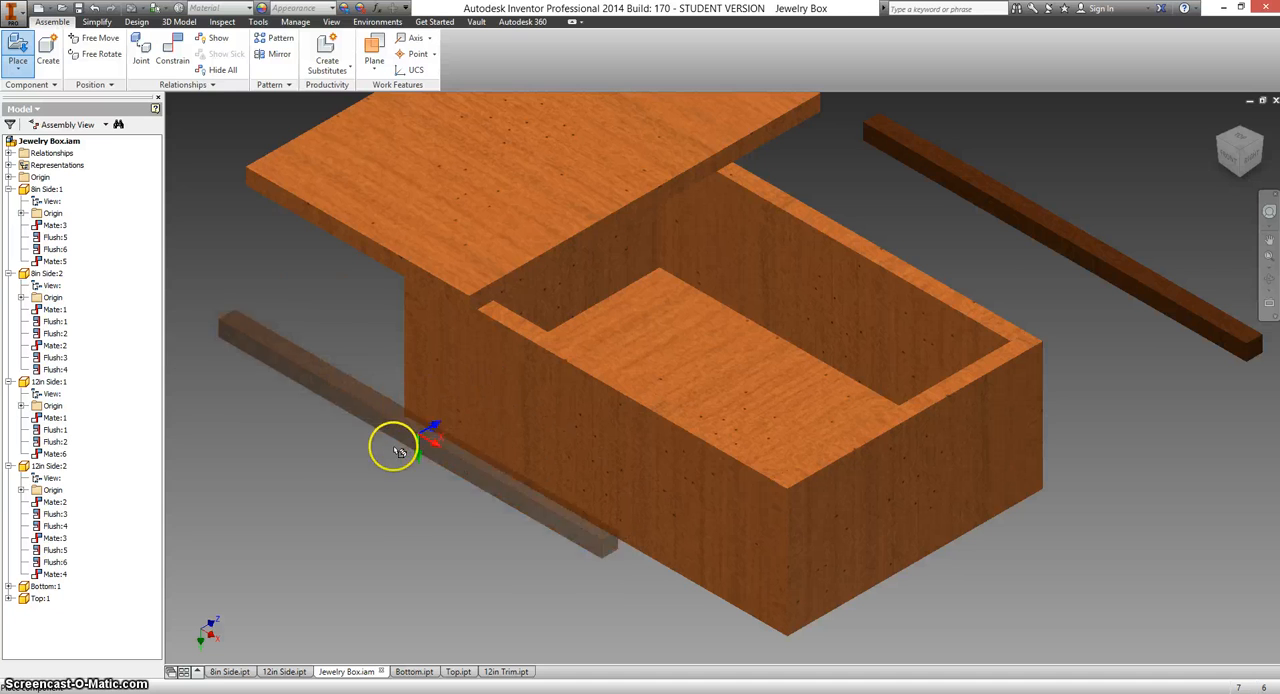
click(368, 456)
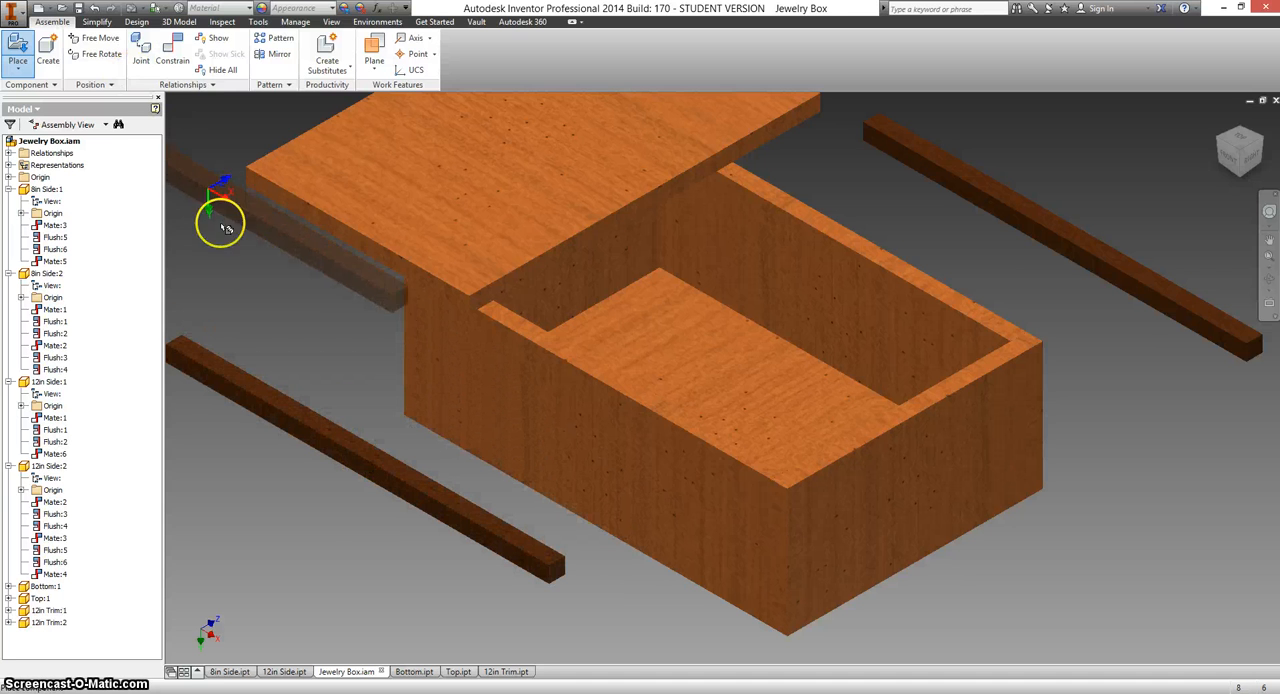
right_click(243, 292)
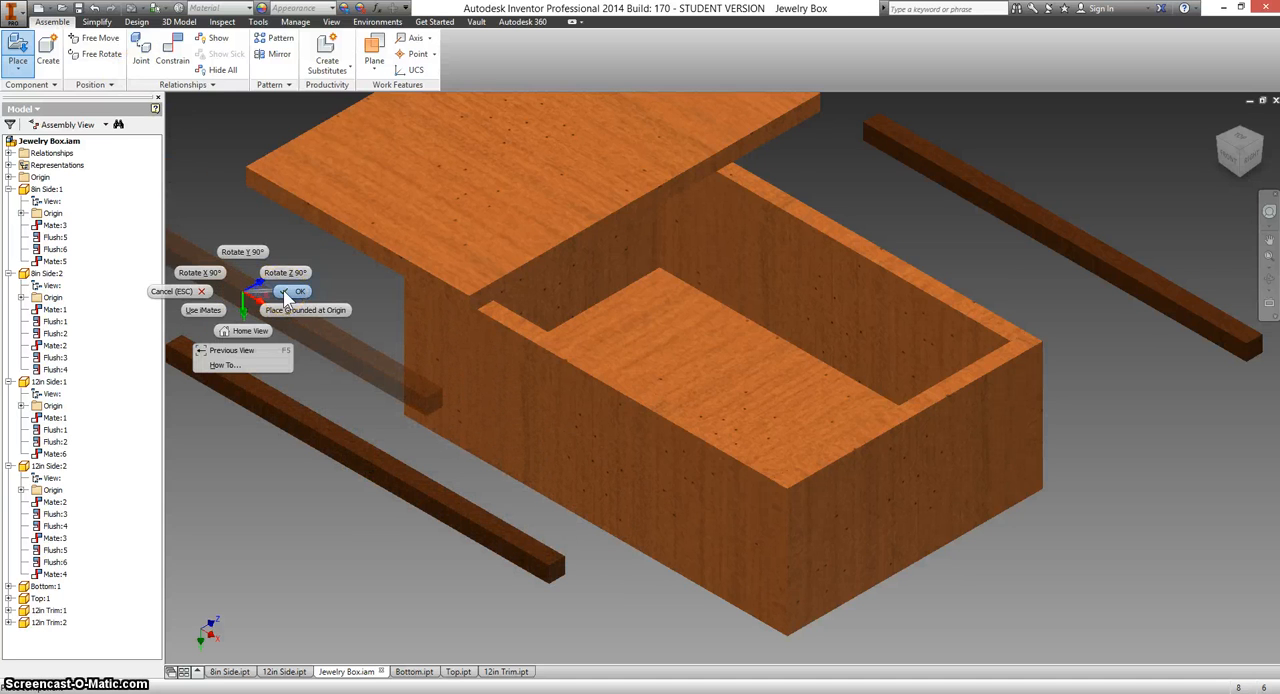
click(287, 292)
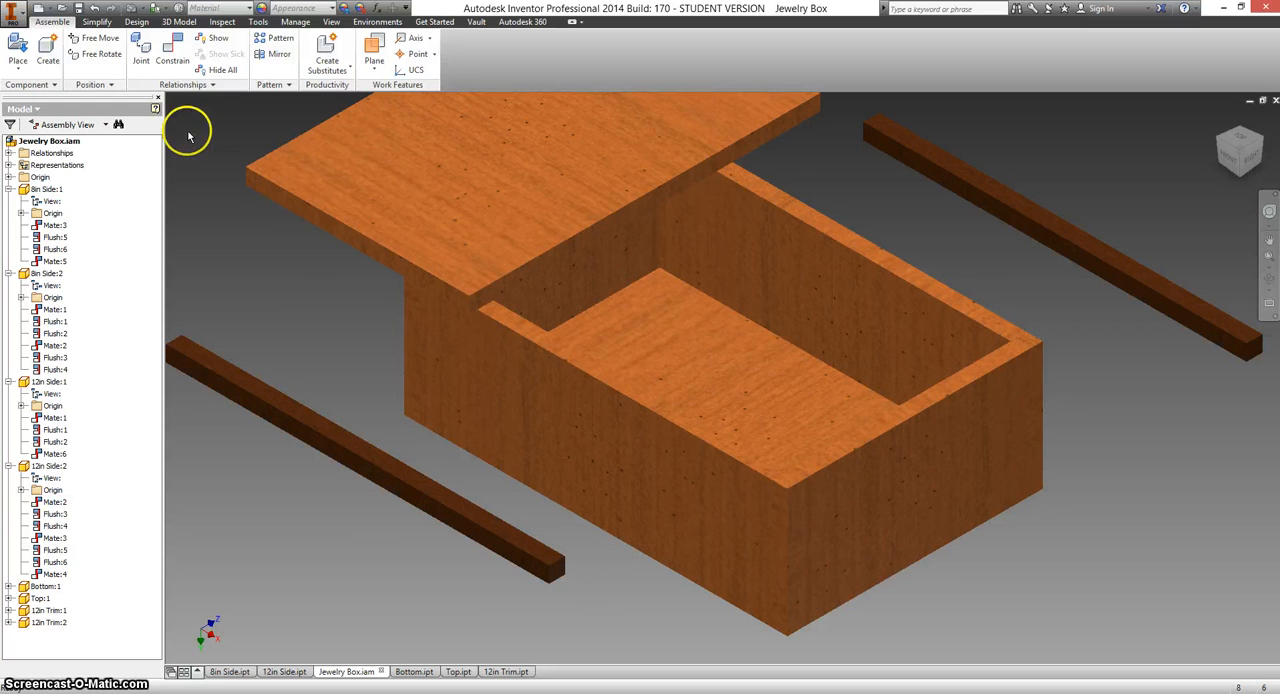
Mate a long face of the nearer 12in Trim to the adjacent long edge face of the top panel.
click(175, 58)
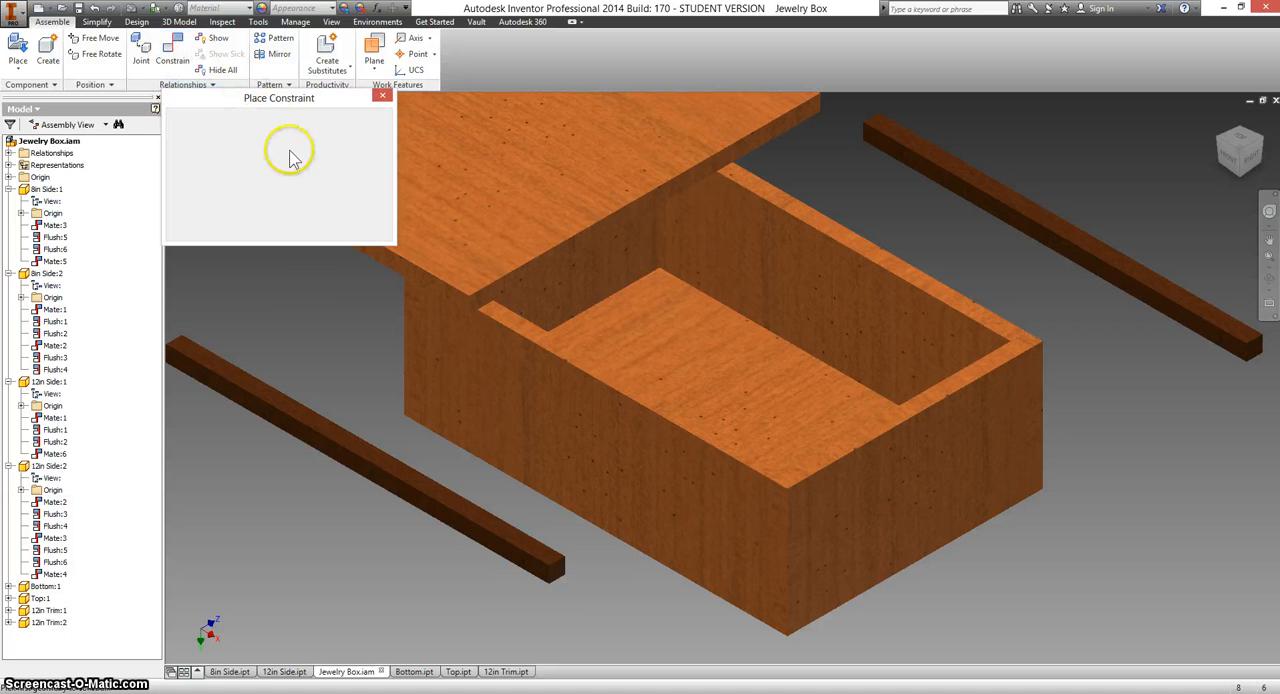
click(412, 483)
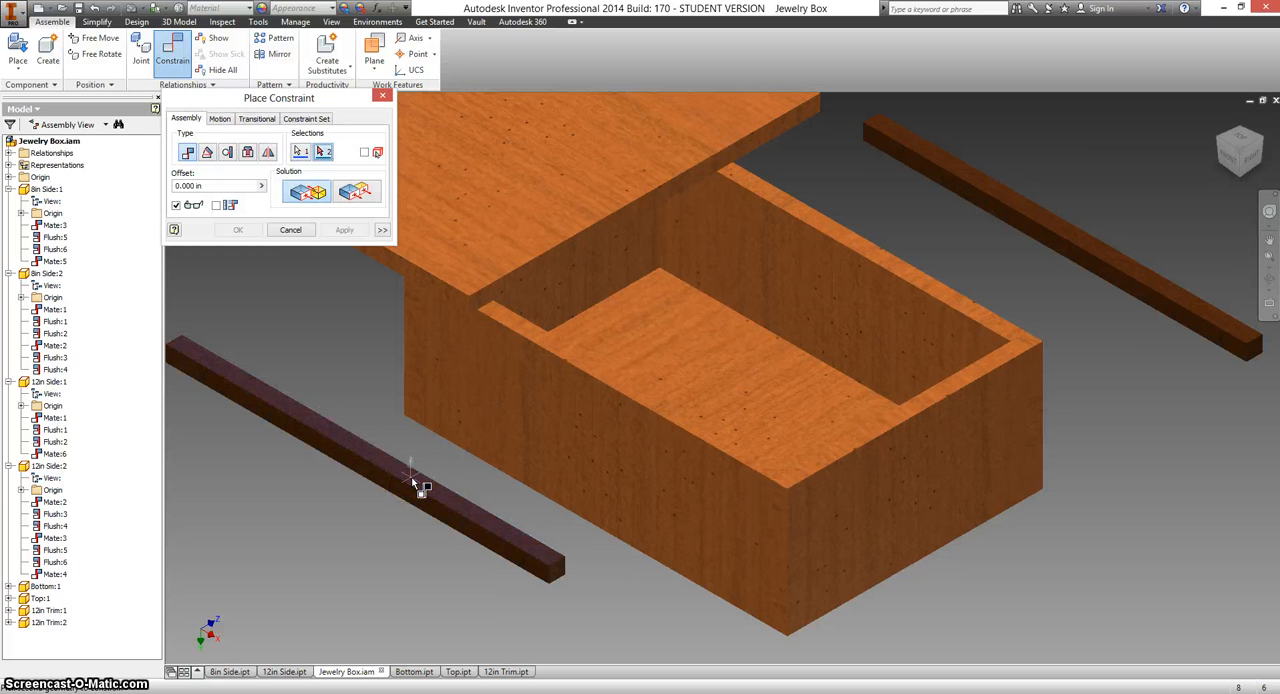
click(502, 288)
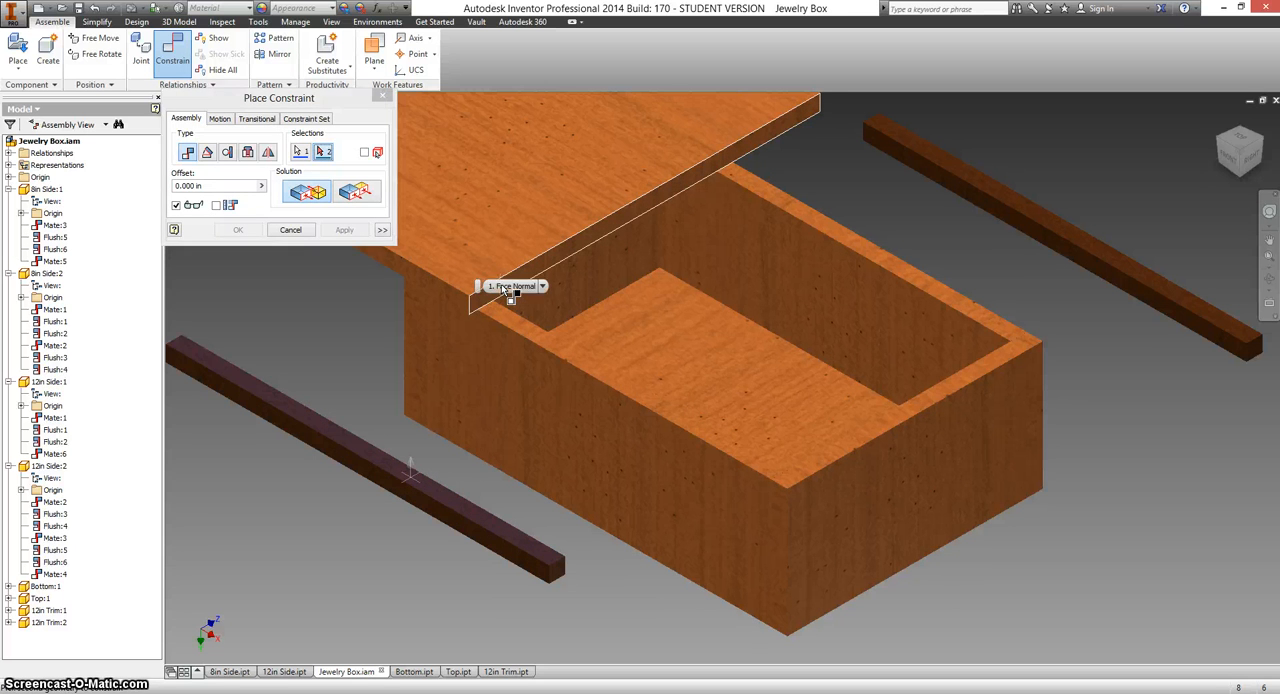
click(350, 232)
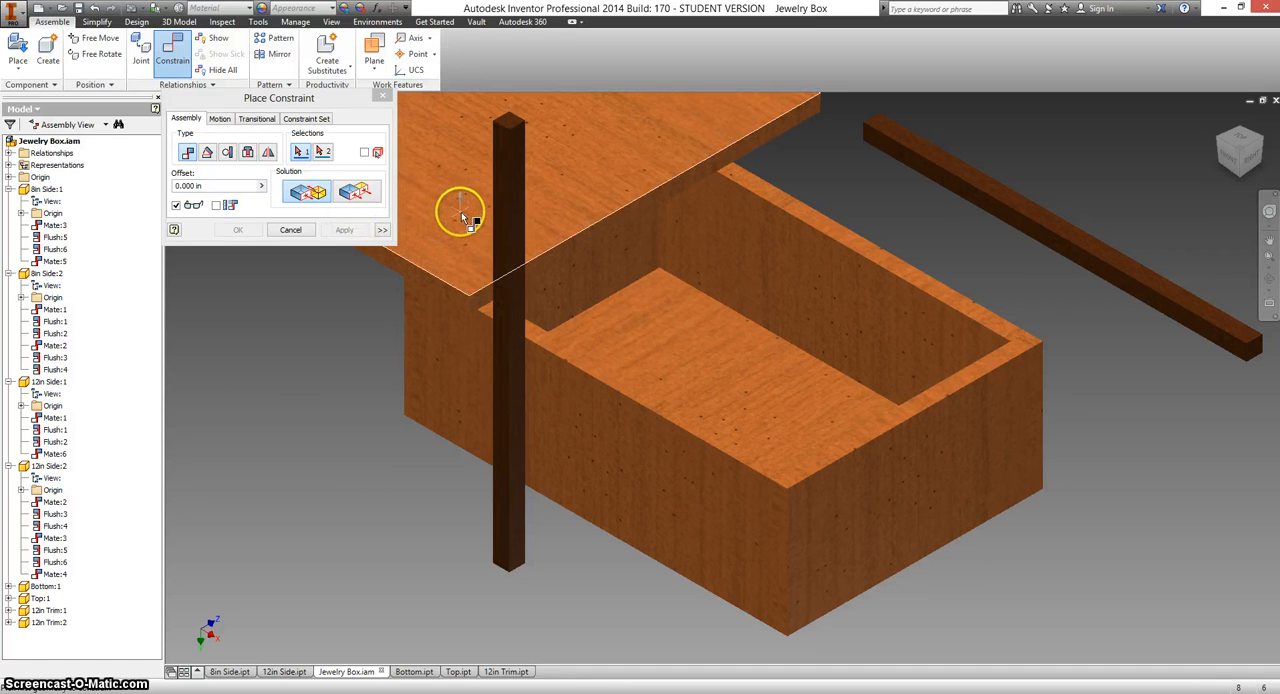
Add a flush constraint between the top panel's broad face and the adjoining face of the attached trim.
click(358, 194)
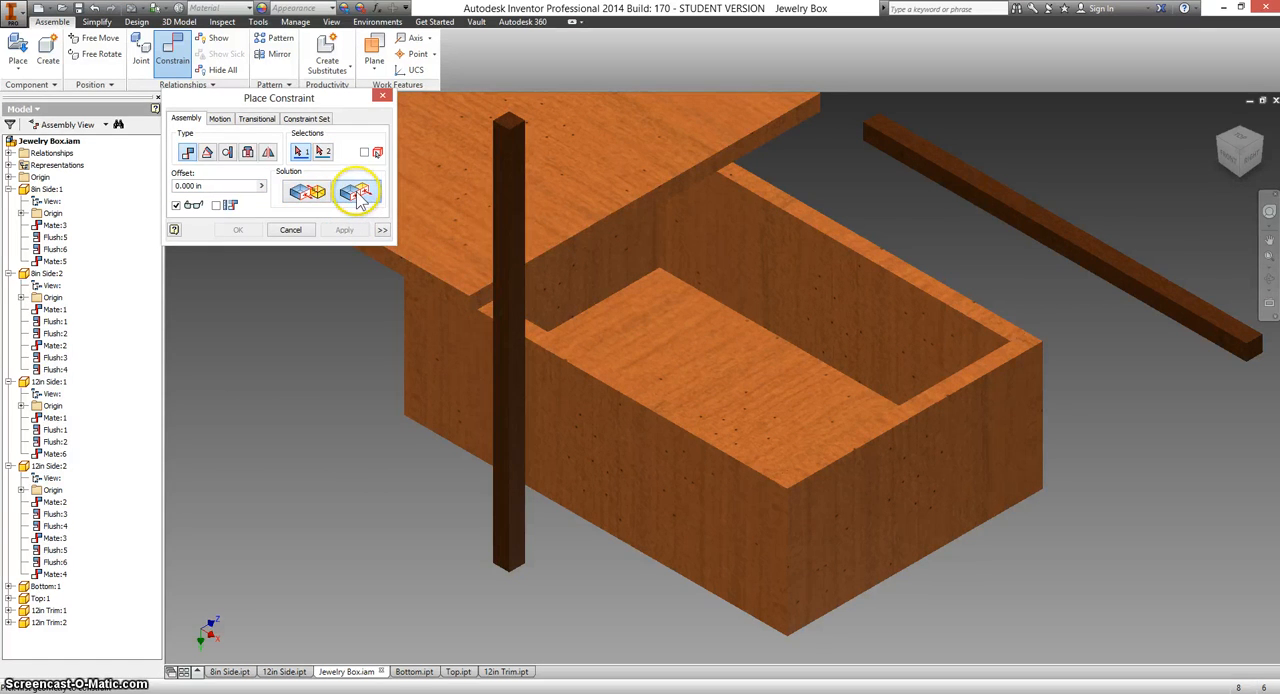
click(425, 210)
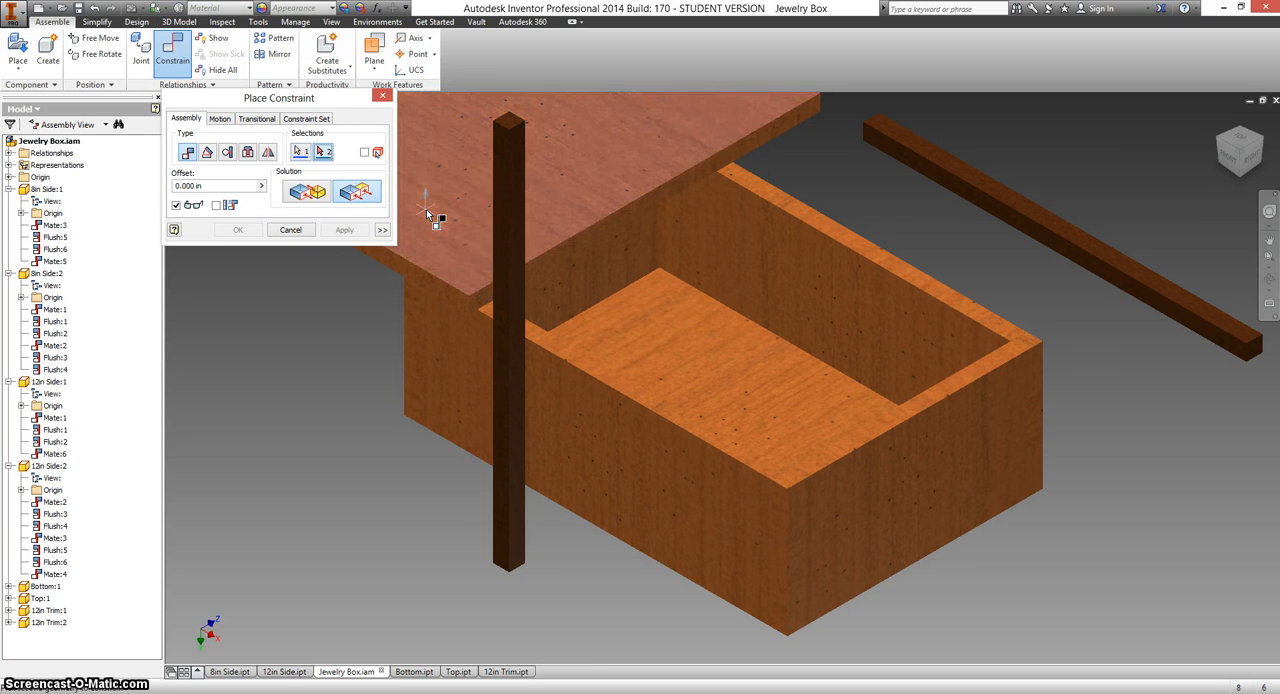
click(499, 176)
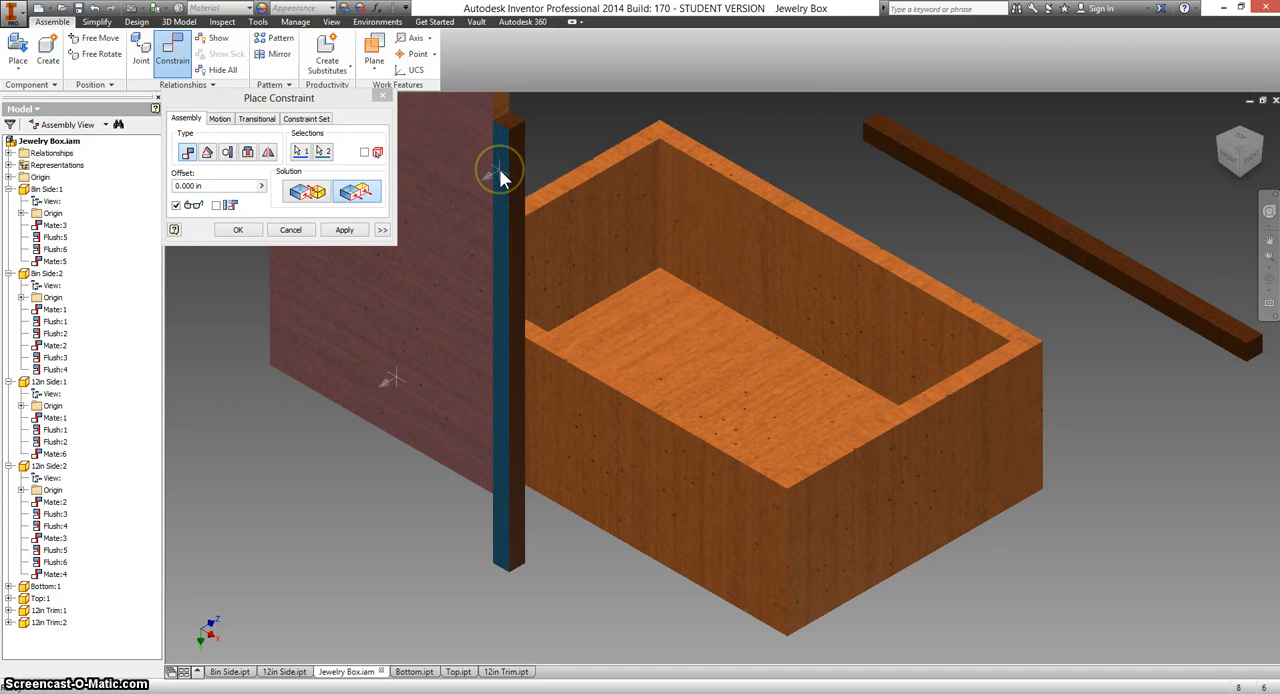
click(346, 230)
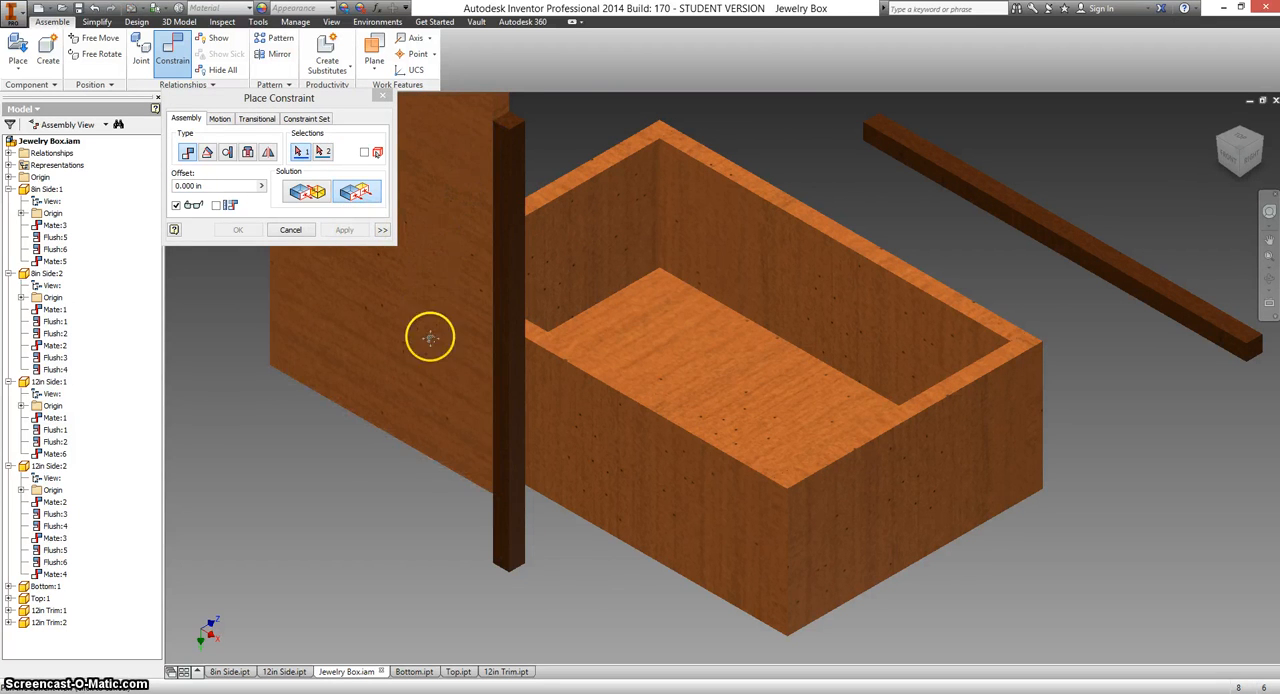
Add a flush constraint between the upper end of the top panel and the end face of the attached trim.
scroll(425, 366, down, 2)
scroll(430, 362, up, 1)
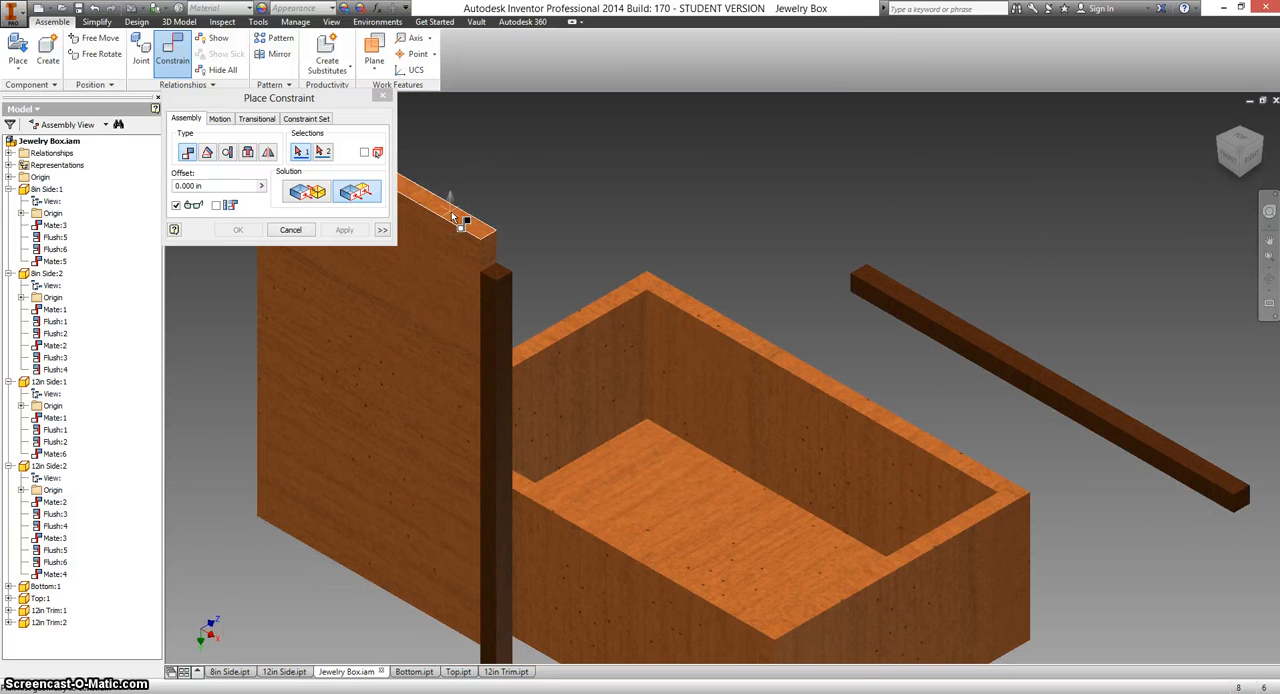
click(476, 245)
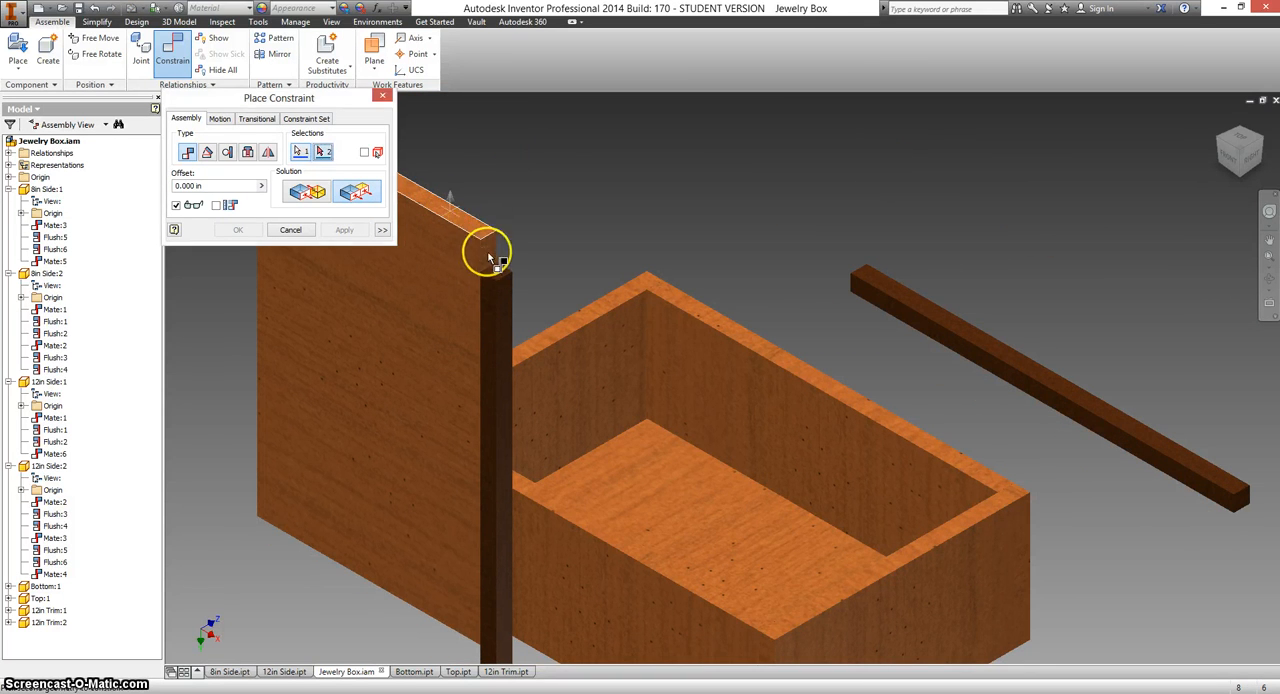
click(495, 272)
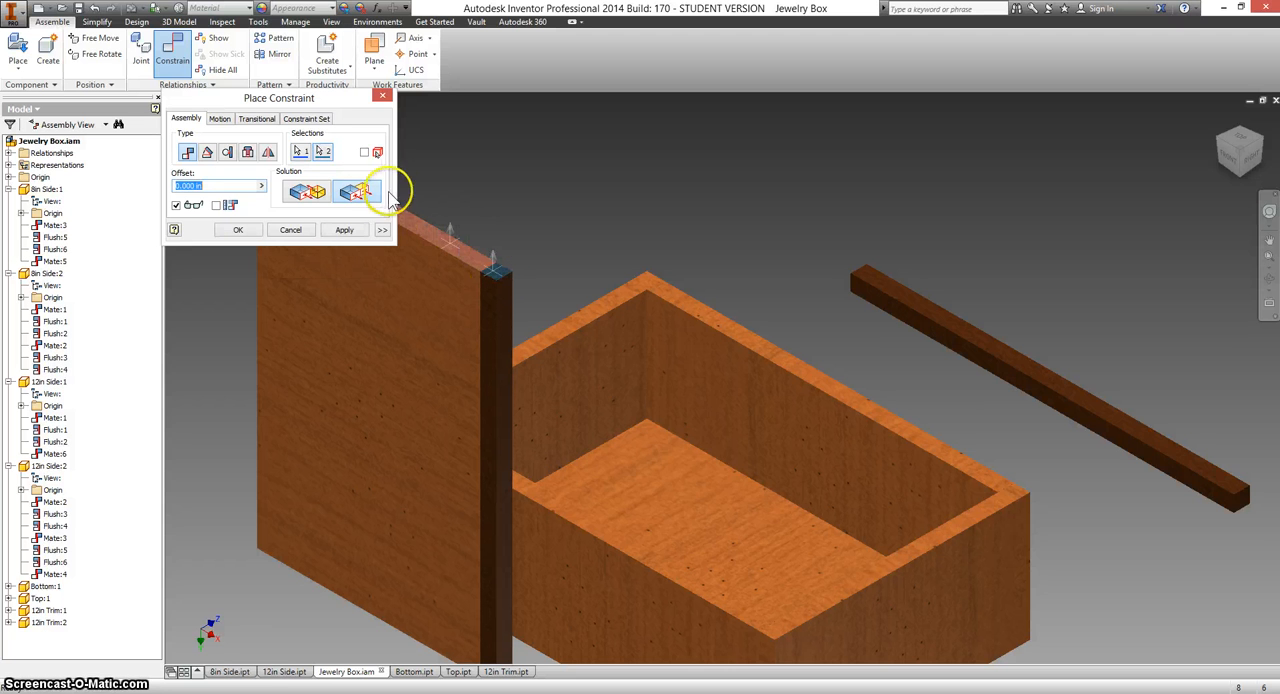
click(345, 231)
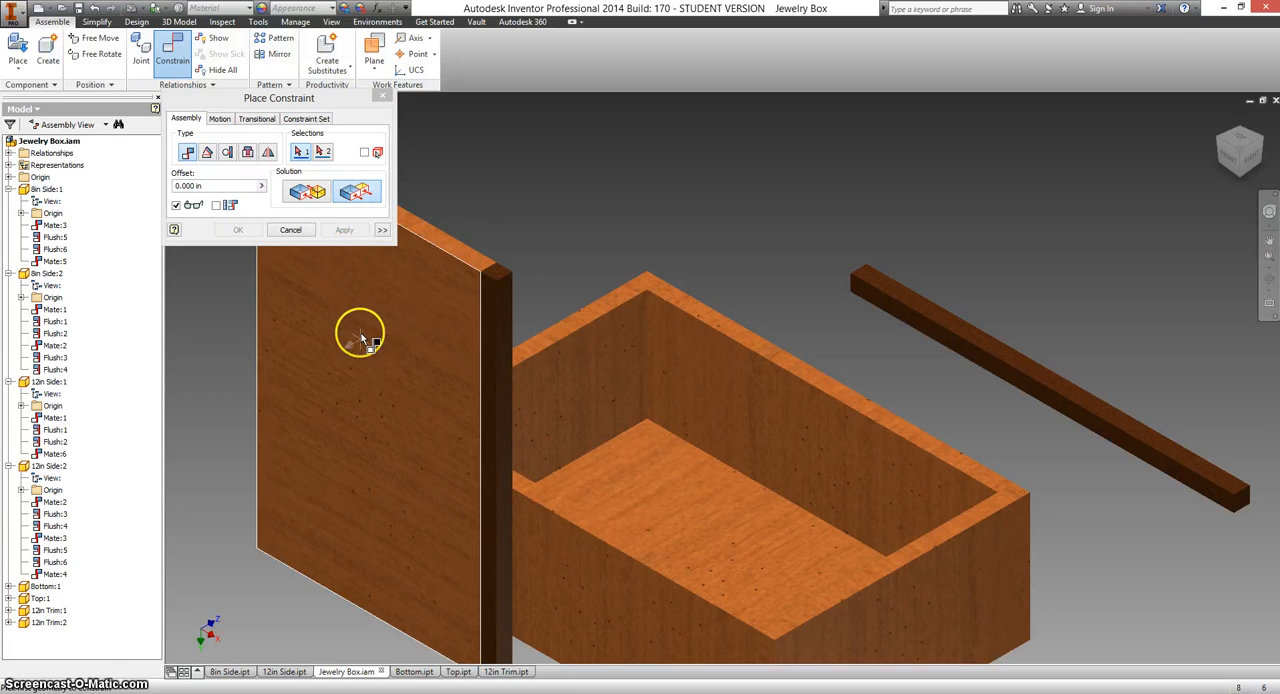
Mate a long face of the second 12in Trim to the top panel's opposite long edge face.
middle_drag(374, 334, 481, 335)
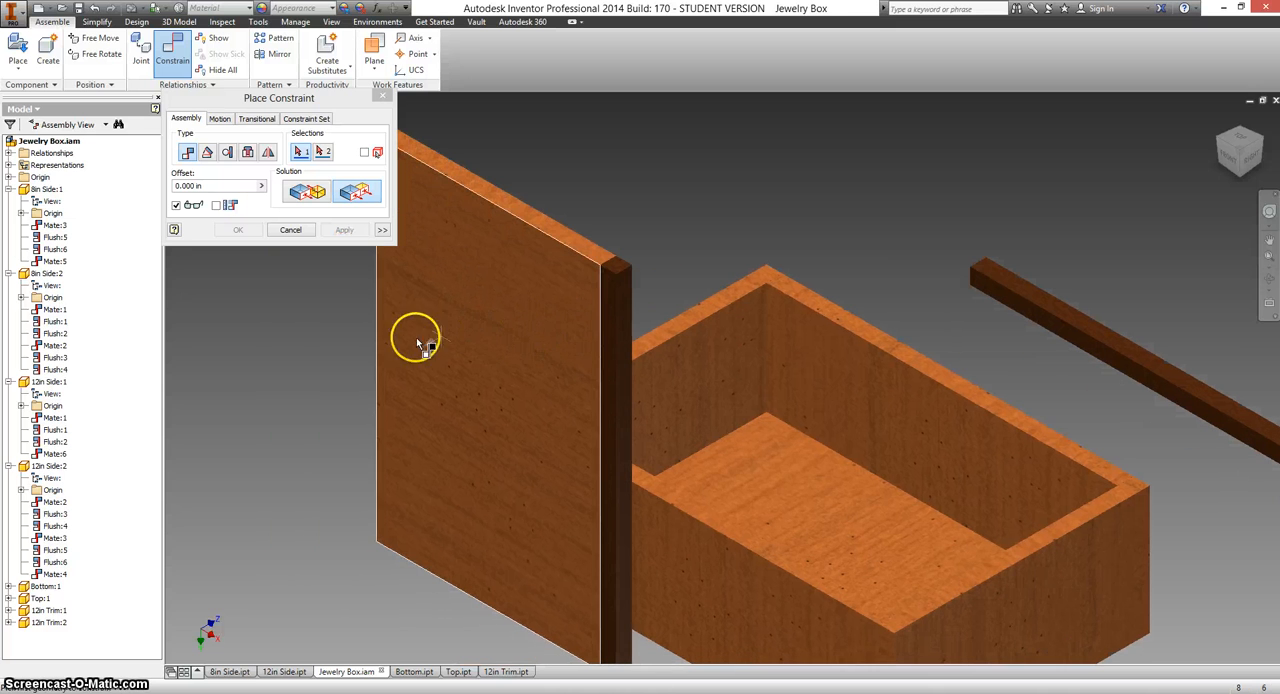
click(1222, 145)
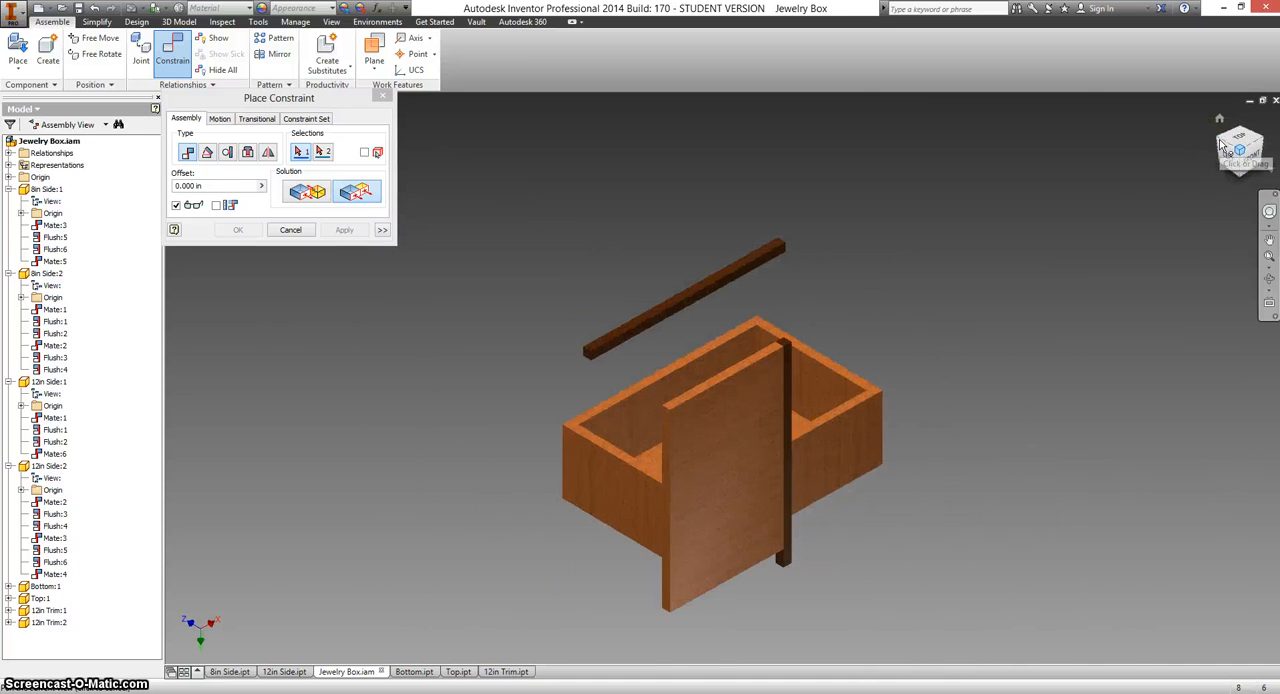
click(603, 345)
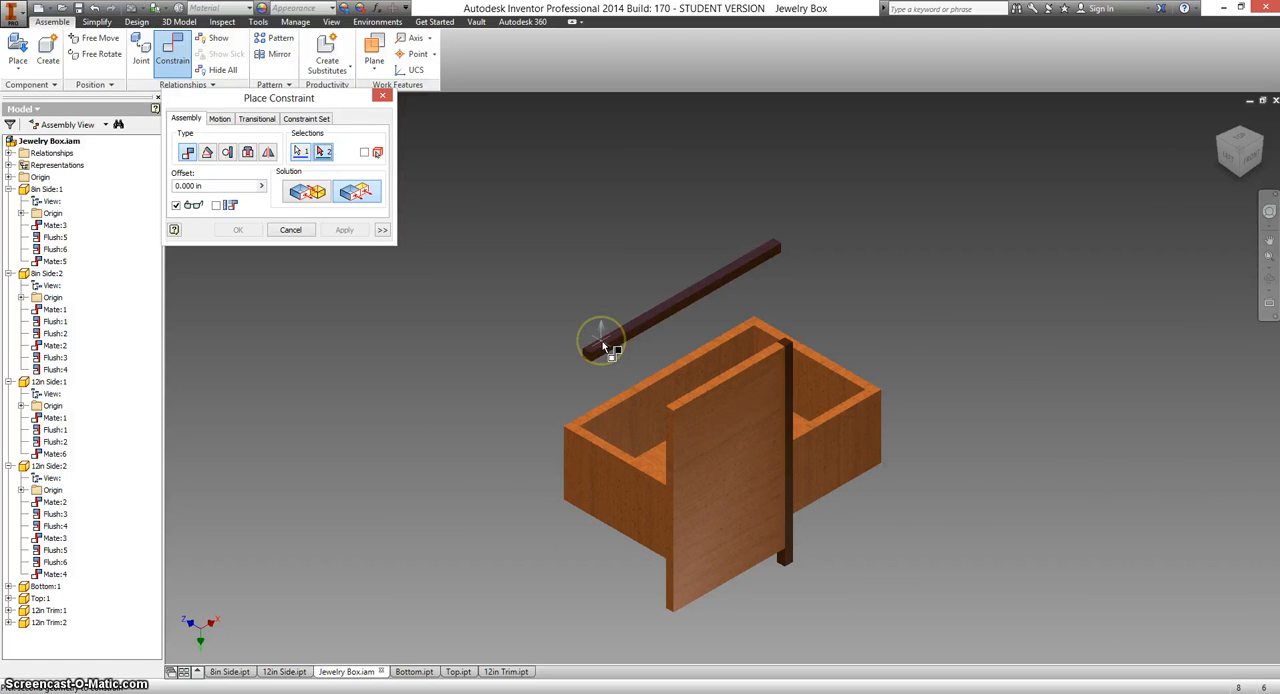
click(673, 472)
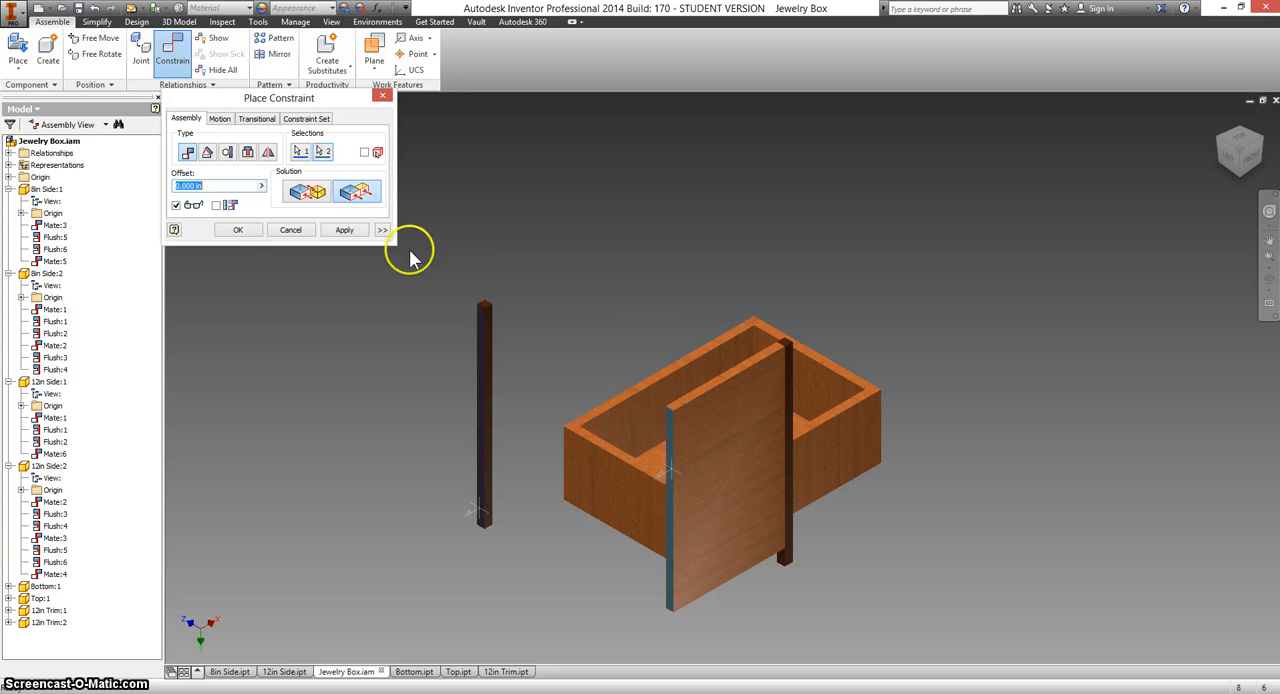
click(320, 195)
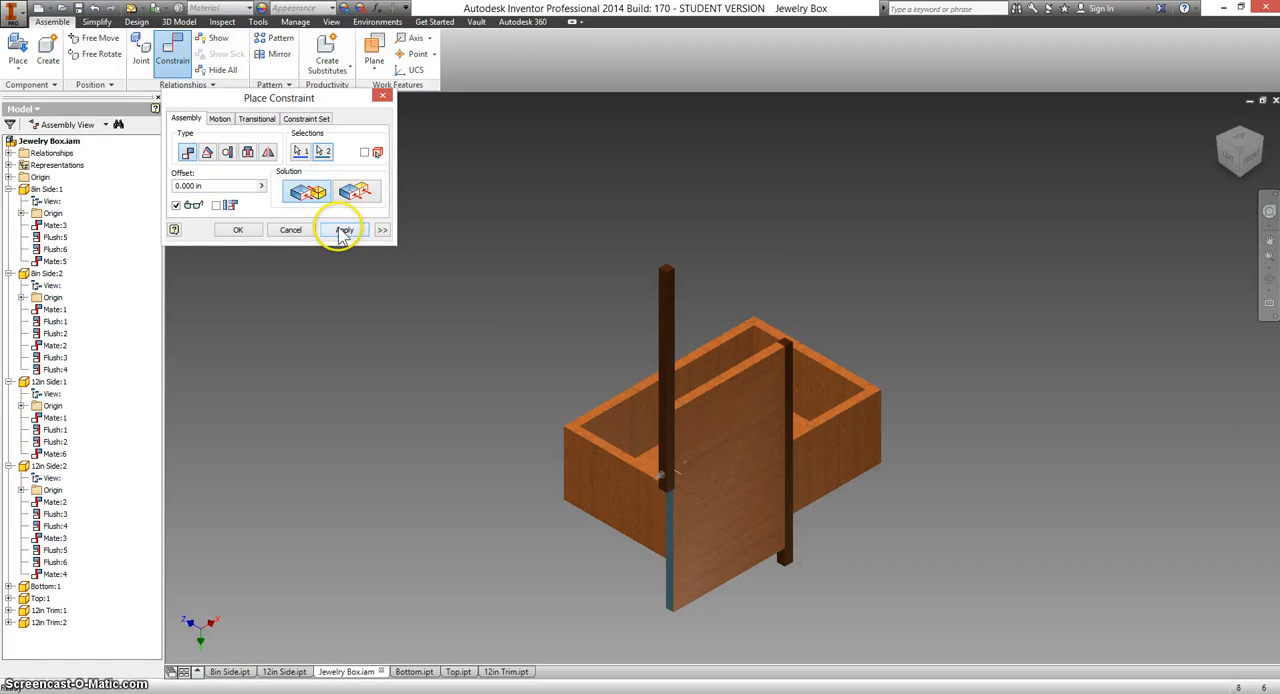
click(343, 231)
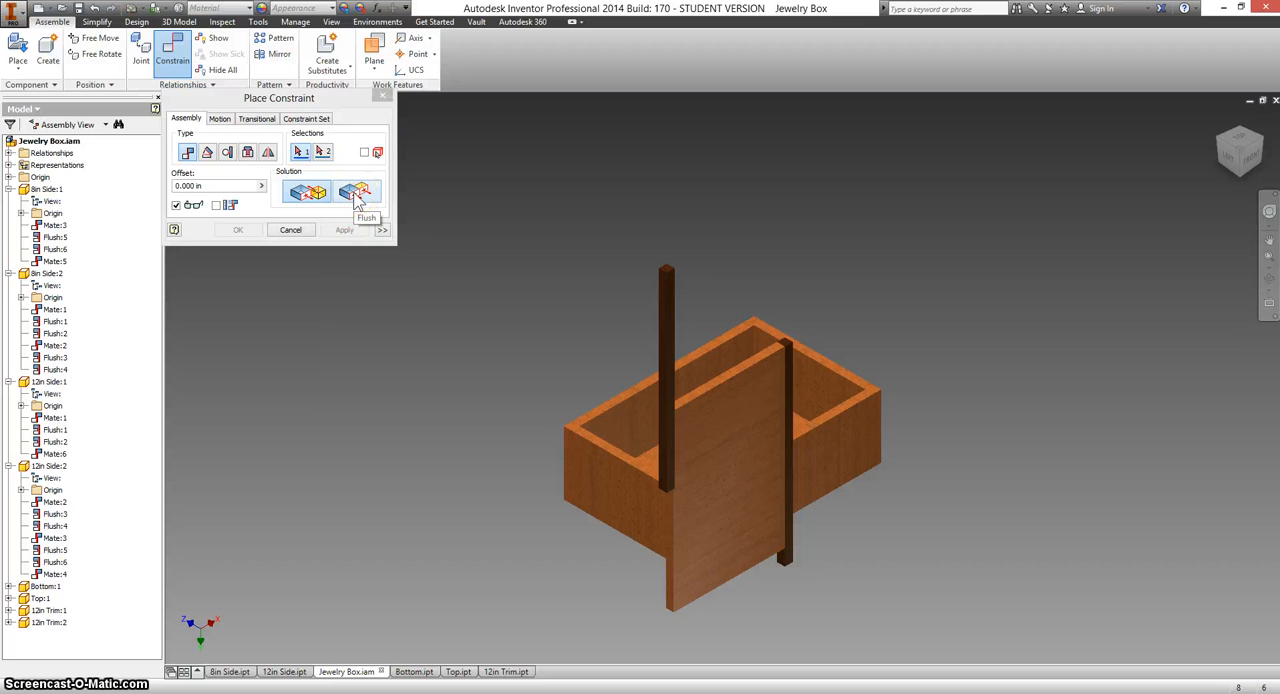
Add a flush constraint between the top panel's broad face and the adjoining face of the second trim.
click(357, 194)
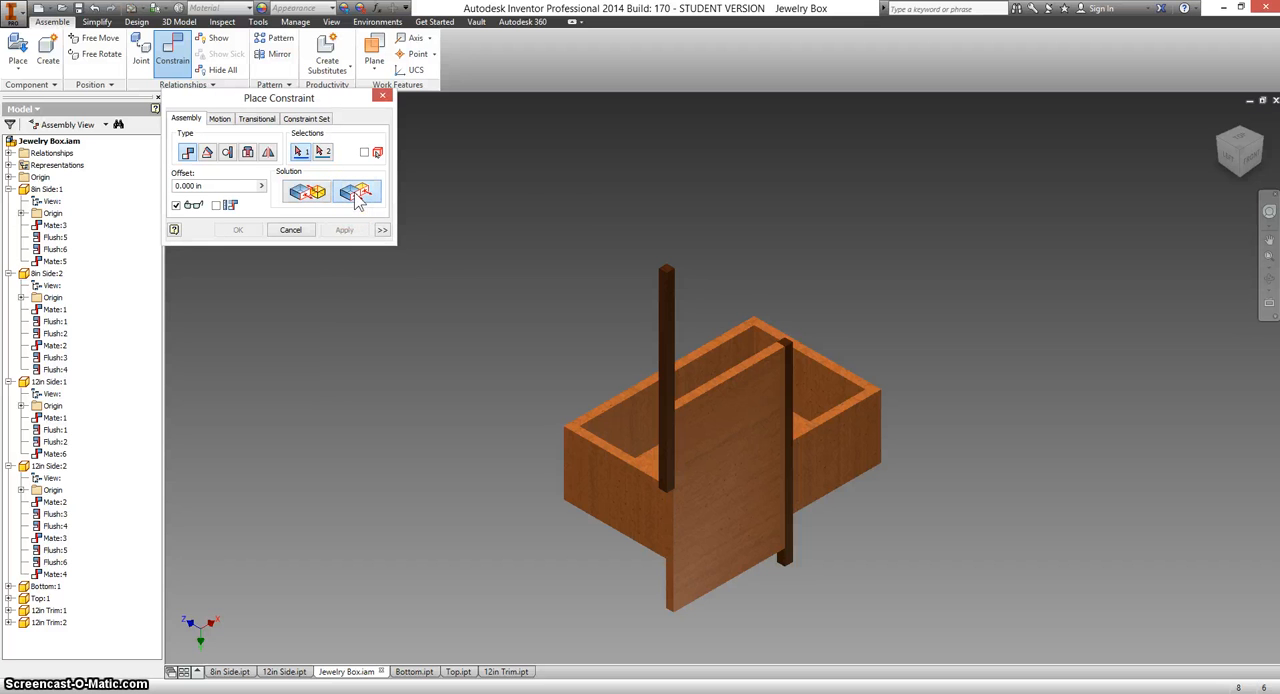
click(700, 426)
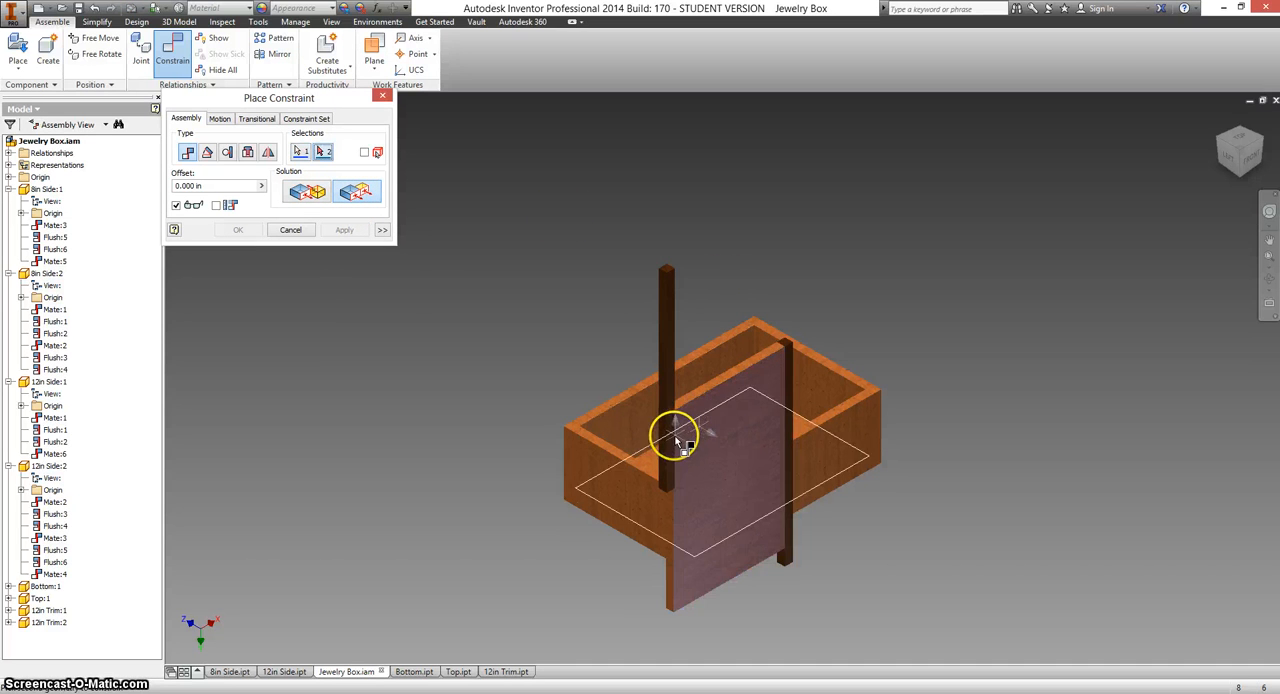
click(673, 436)
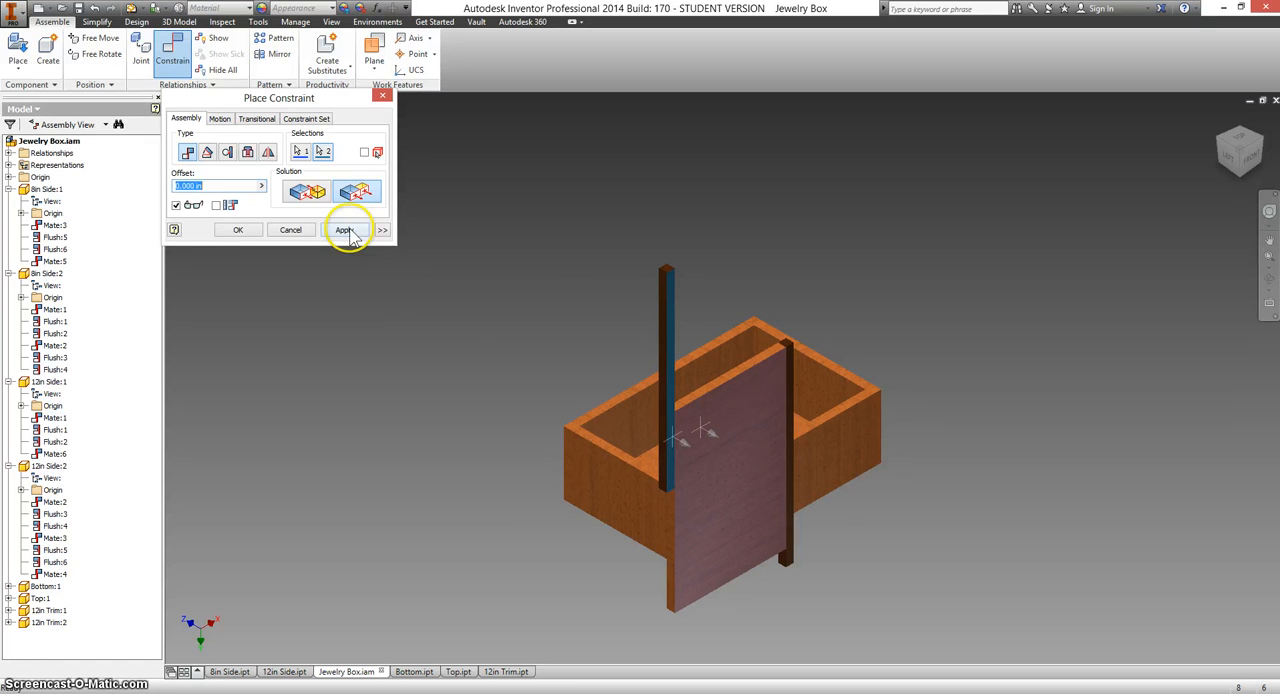
click(345, 231)
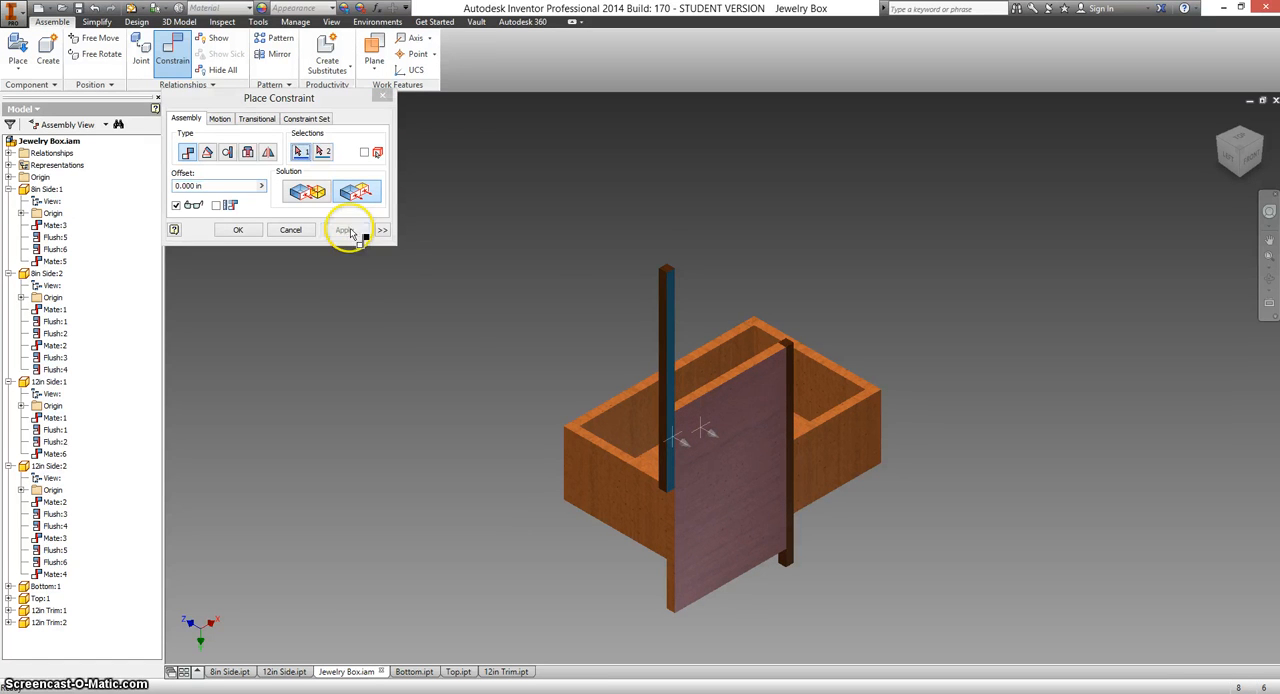
Add a flush constraint between the second trim's upper end face and the upper end of the top panel.
click(667, 270)
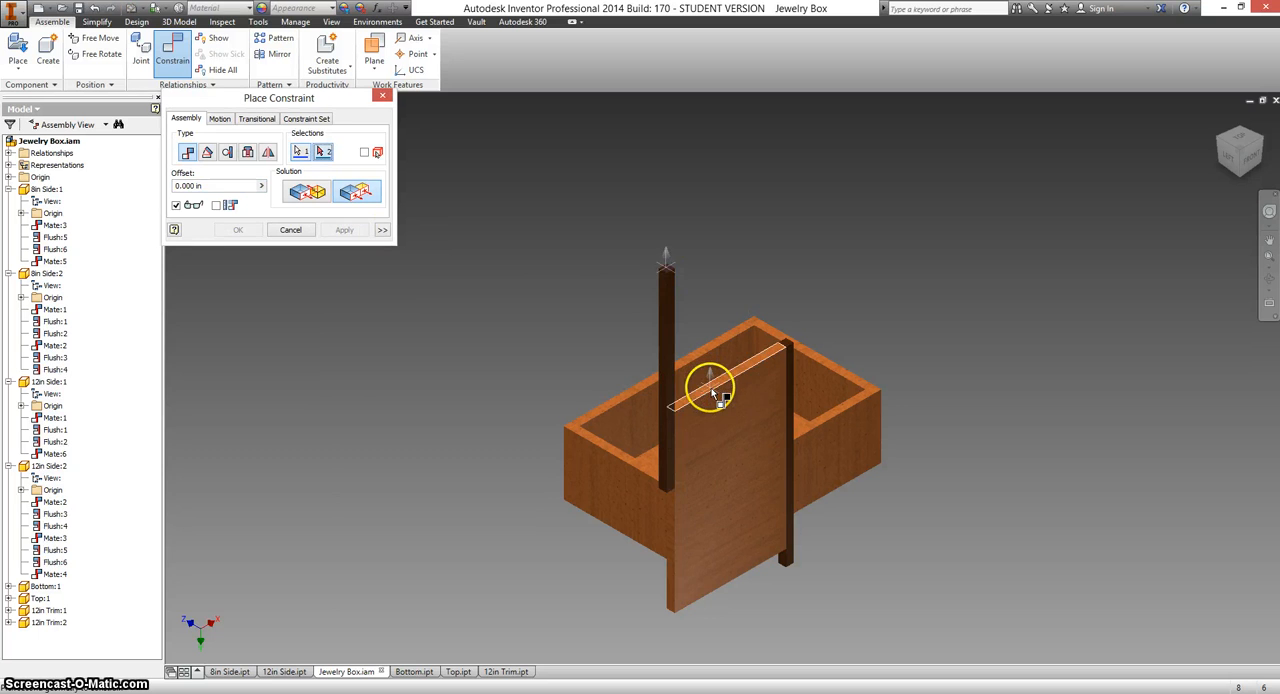
click(713, 393)
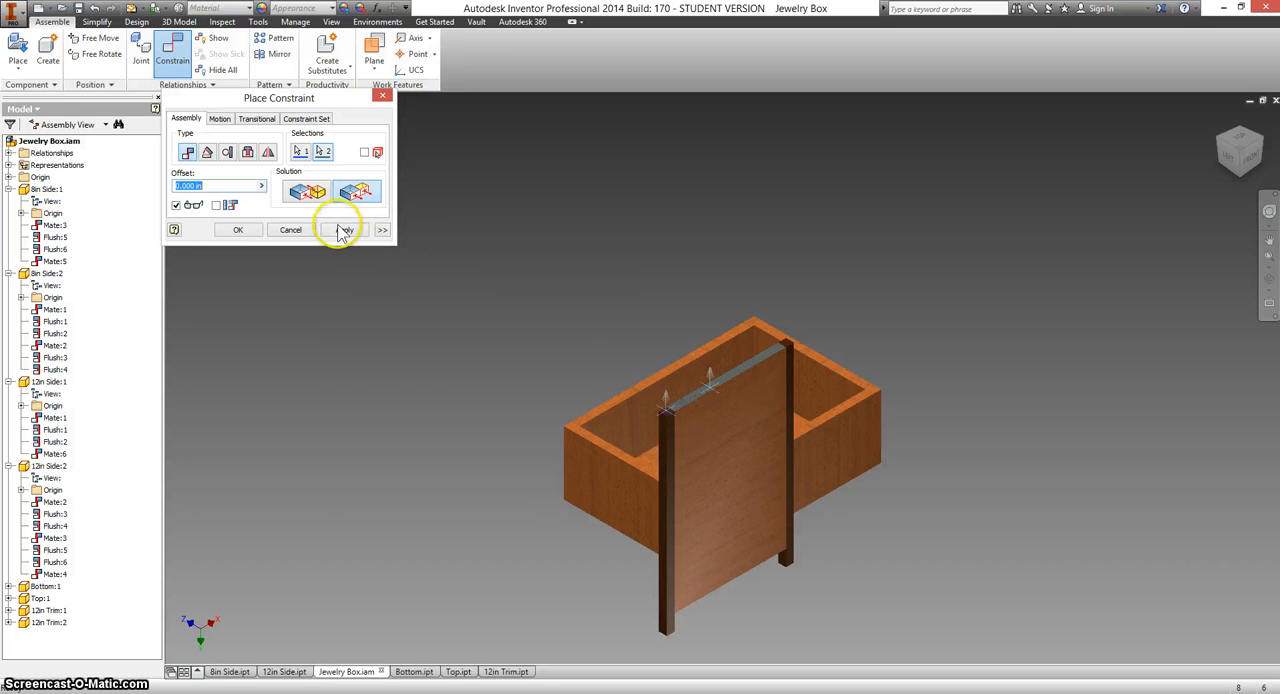
click(343, 231)
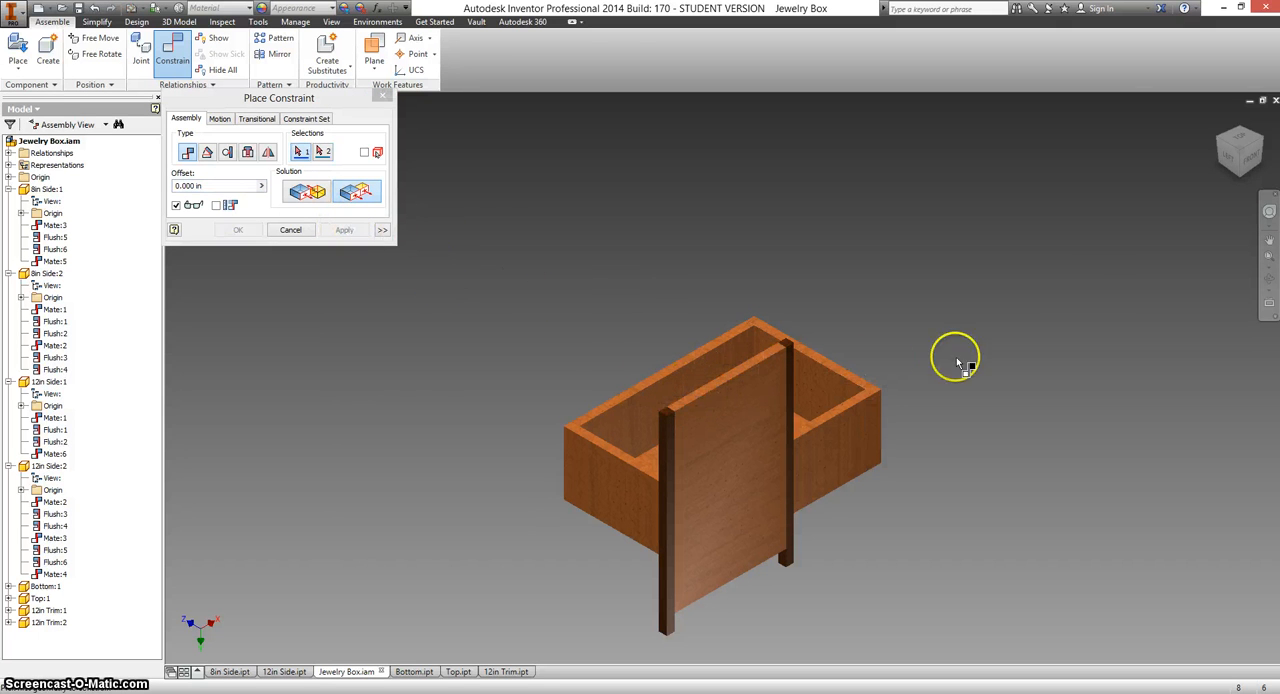
Measure how far the trim extends past the lower end of the top panel in the front view.
drag(1262, 140, 1080, 294)
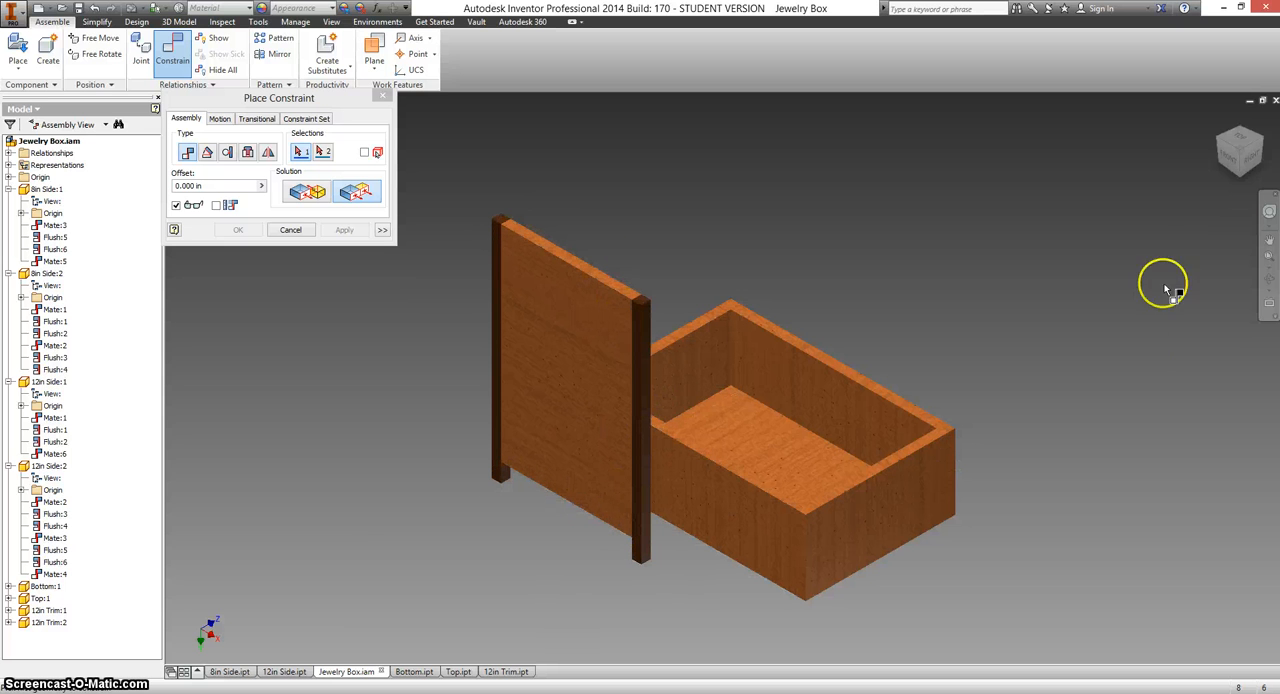
click(1230, 163)
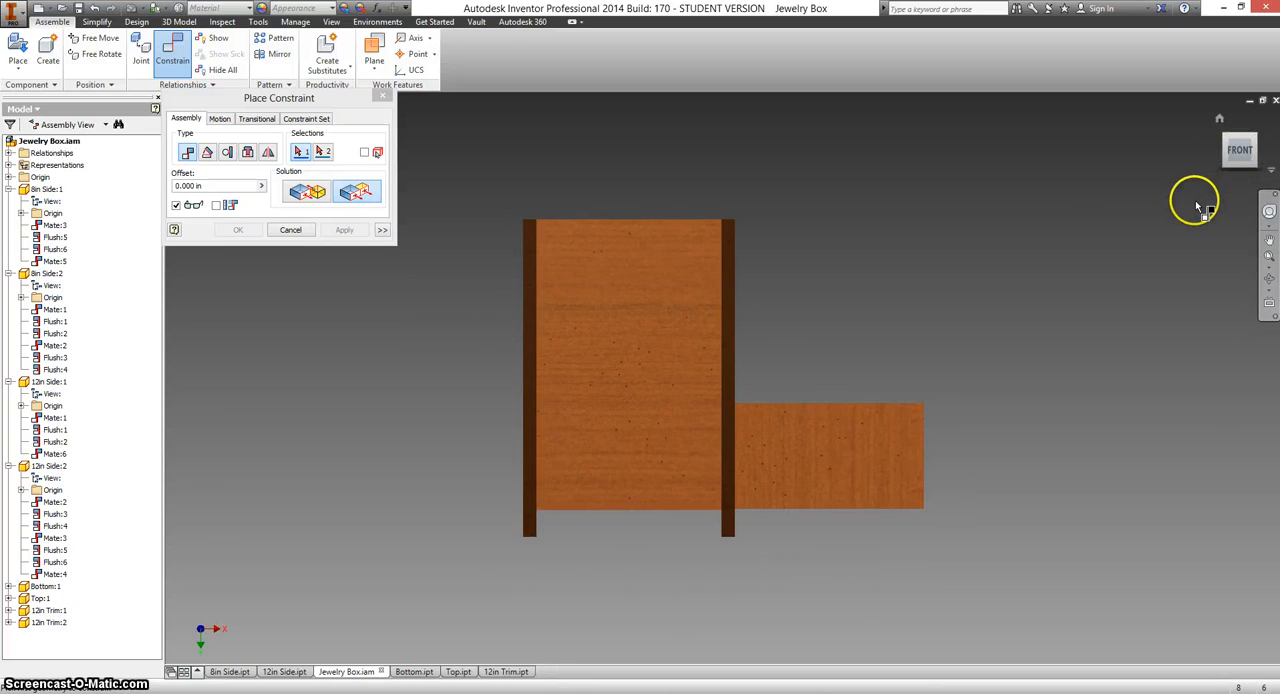
click(222, 22)
click(125, 48)
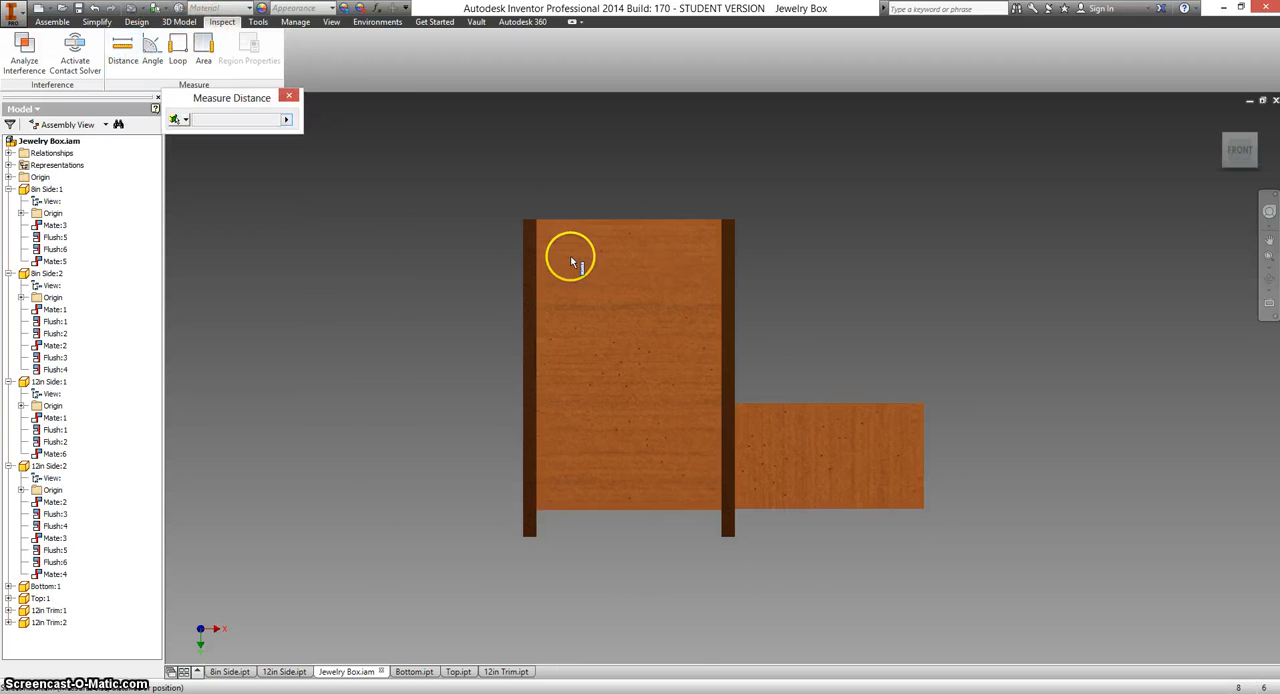
click(536, 508)
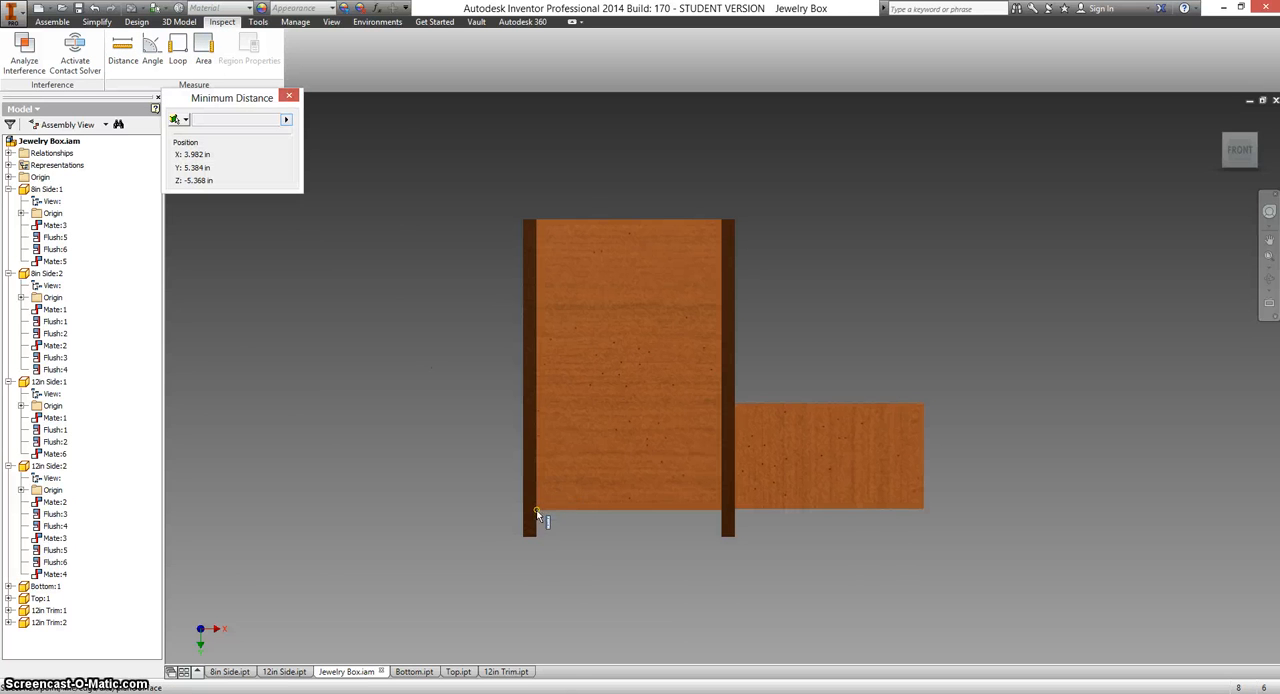
click(536, 533)
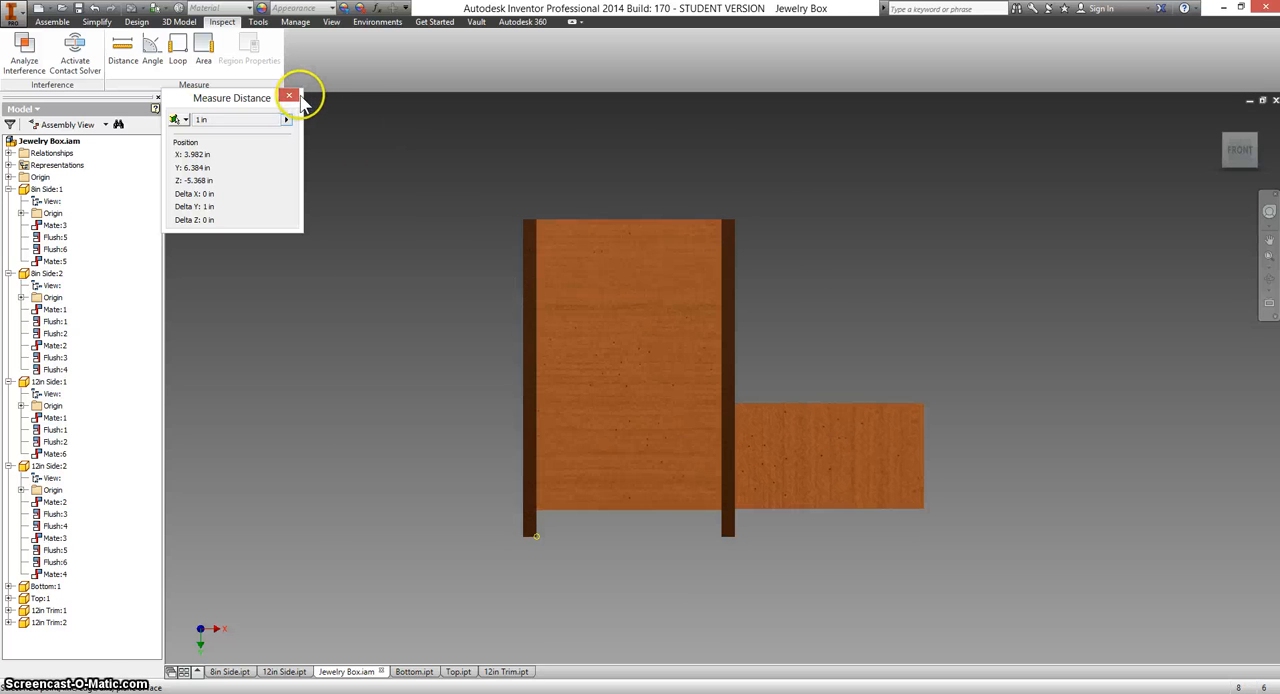
click(291, 96)
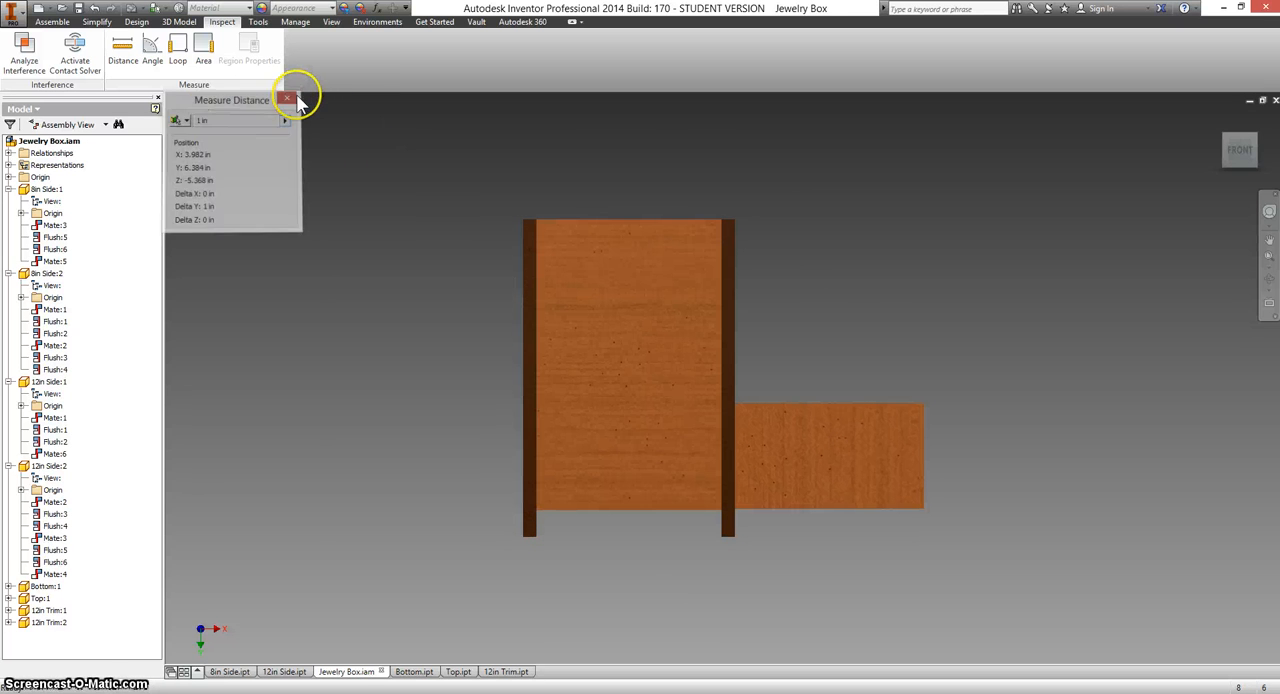
Set the offset of the end flush constraint between 12in Trim:1 and the top panel to -0.5 in.
click(52, 21)
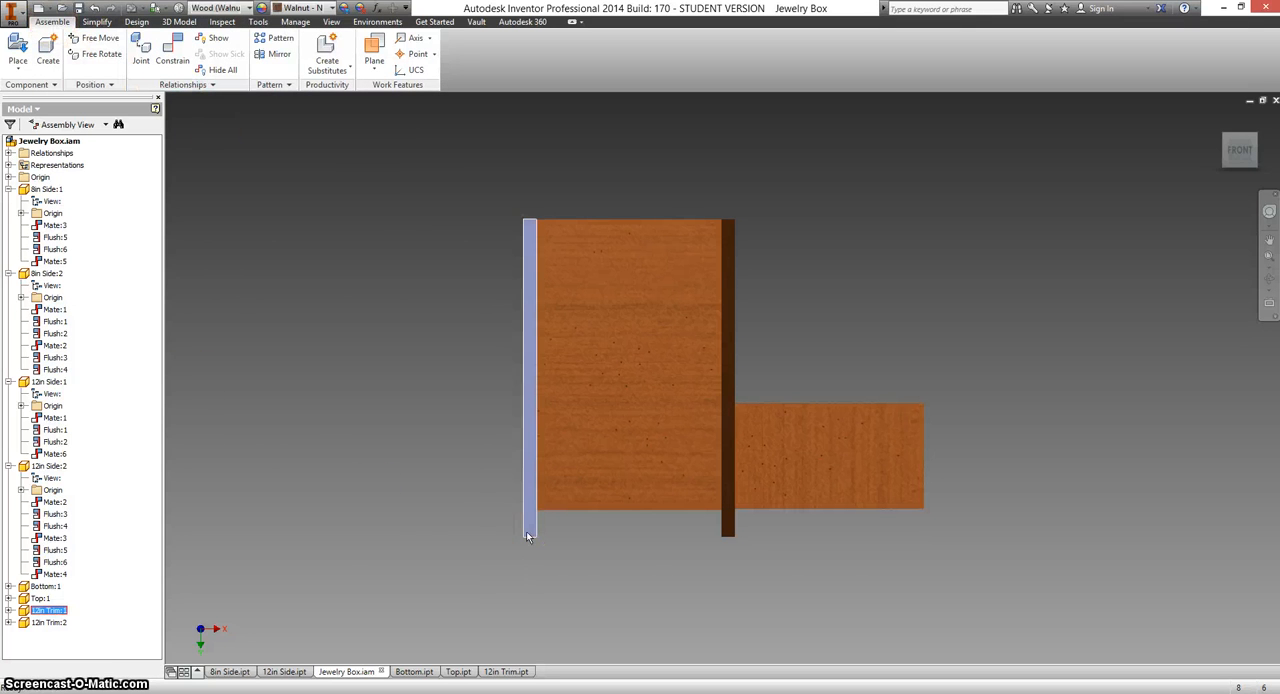
click(8, 610)
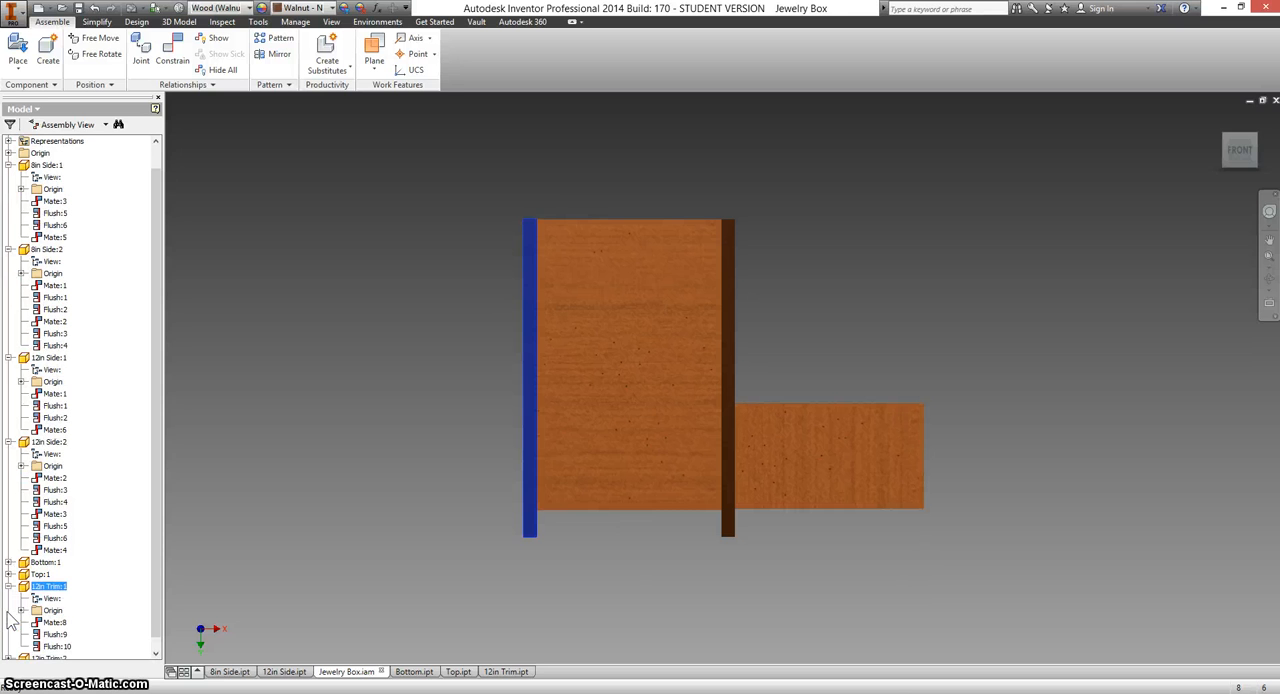
double_click(55, 647)
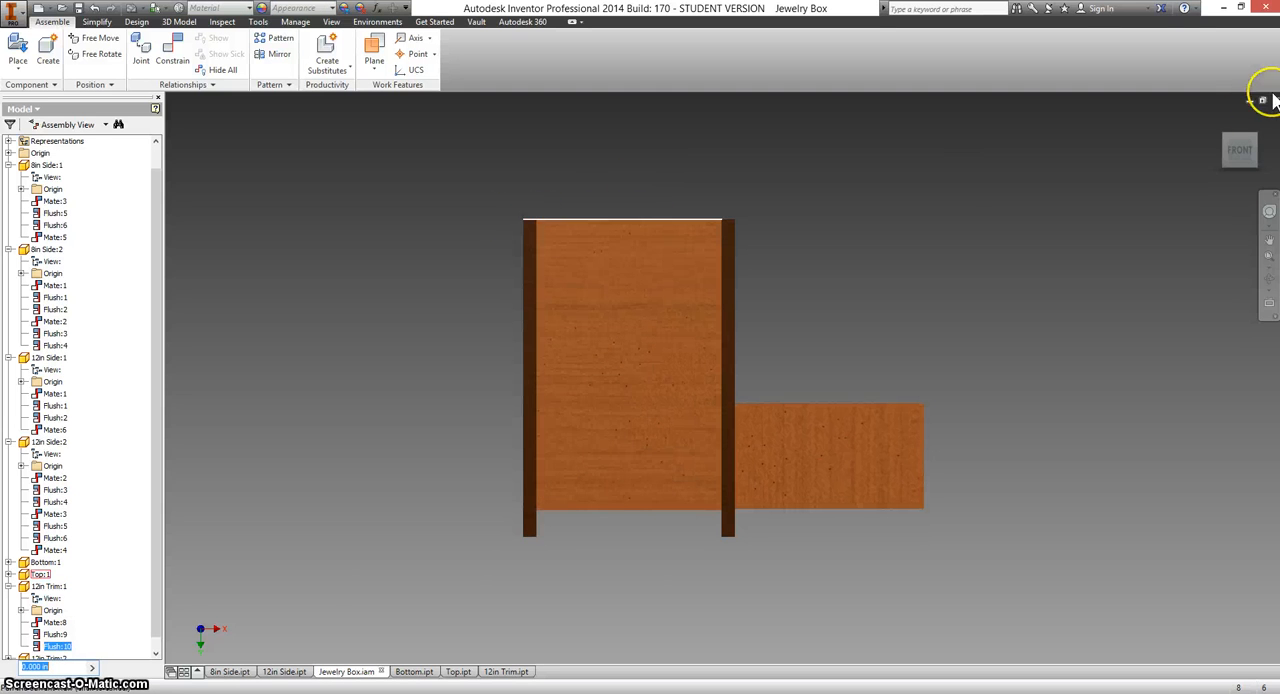
click(1222, 120)
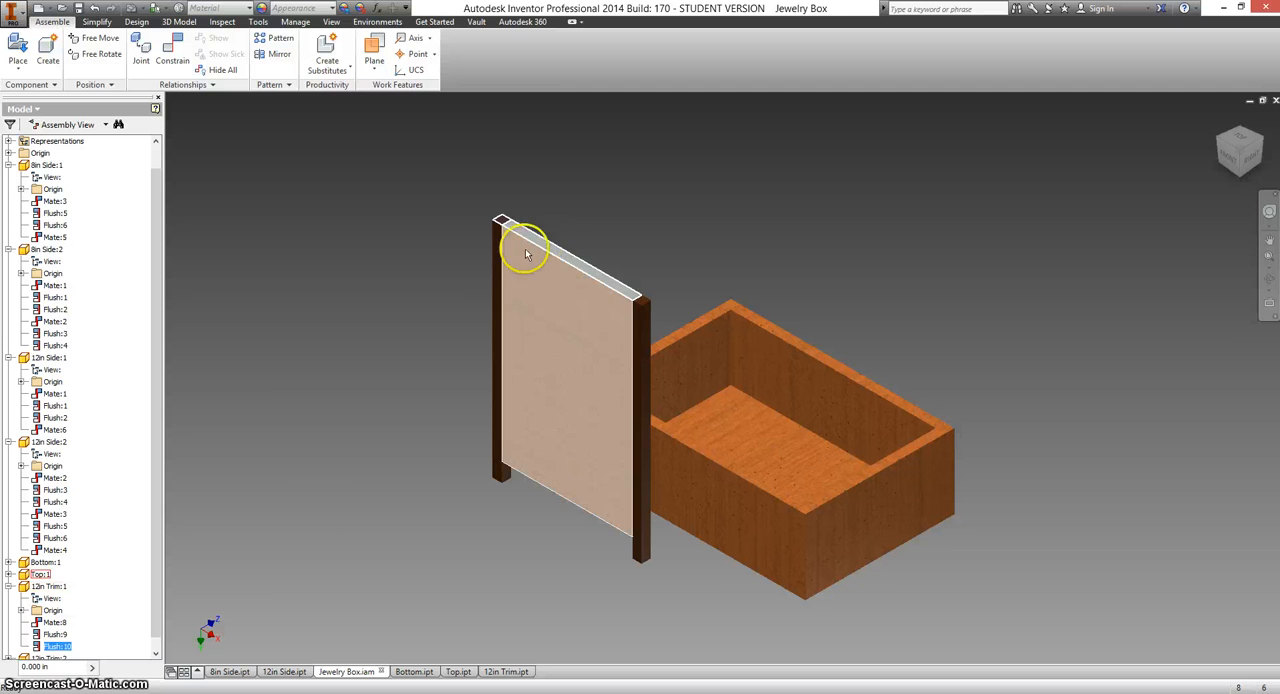
double_click(50, 671)
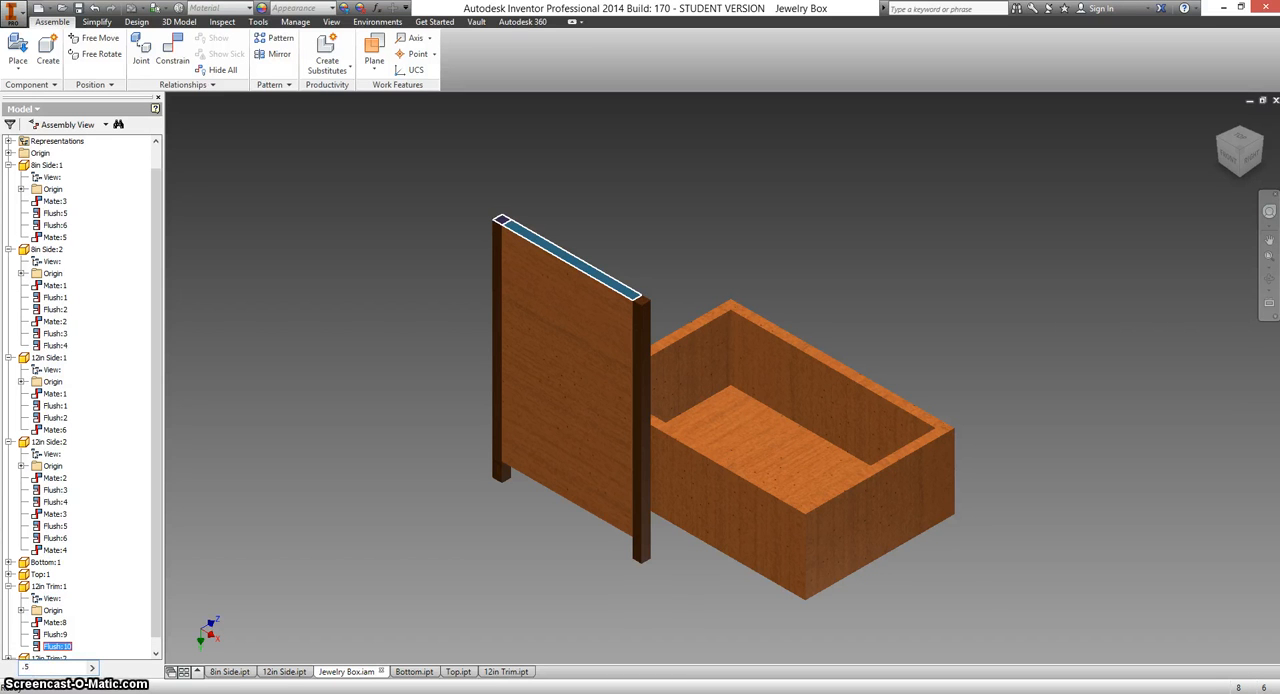
key(Return)
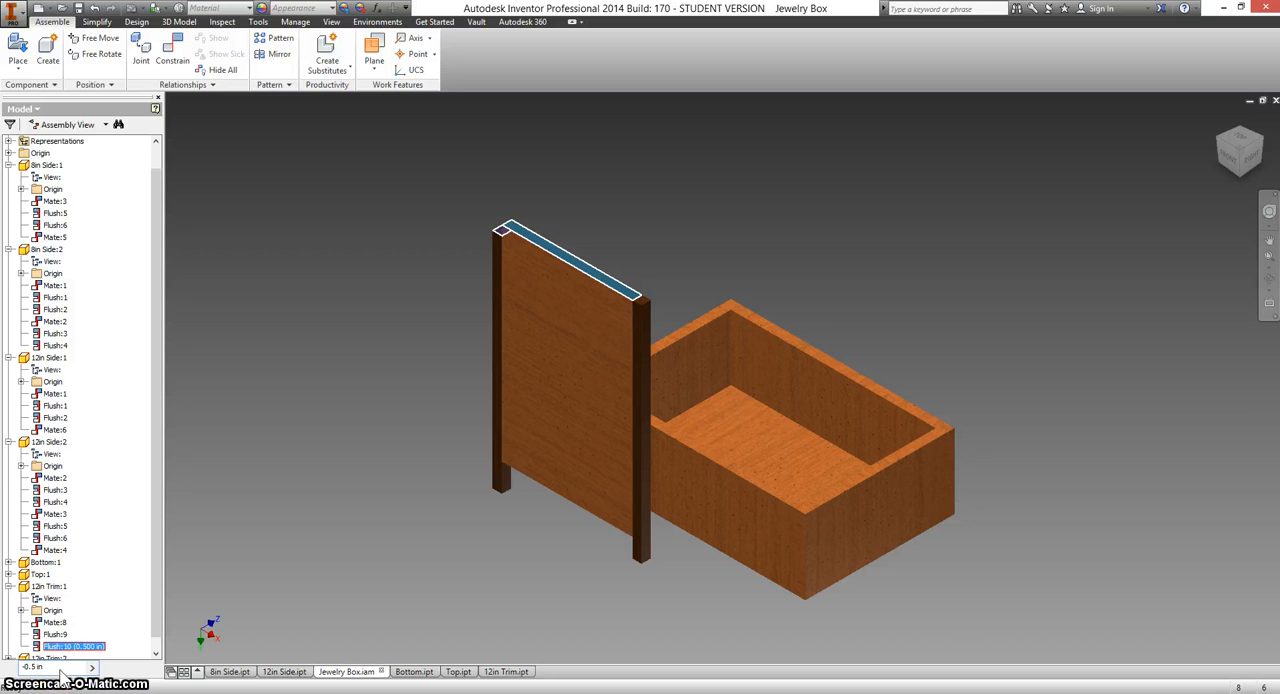
key(Return)
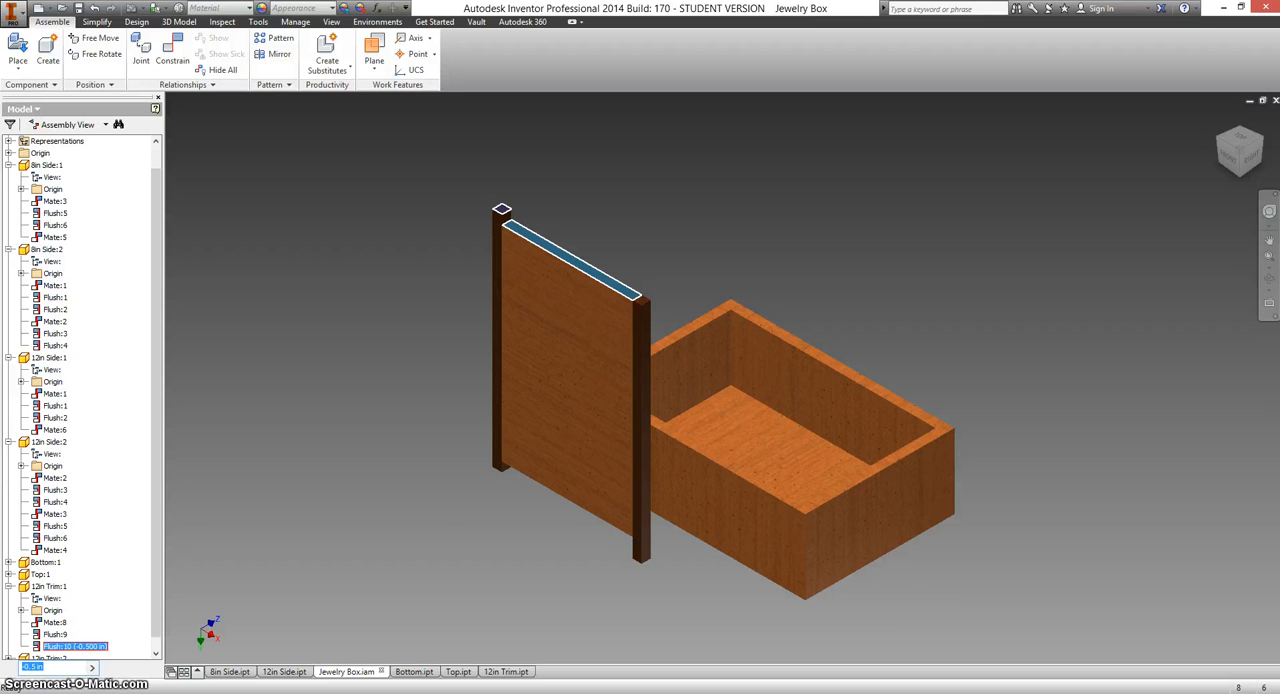
click(254, 531)
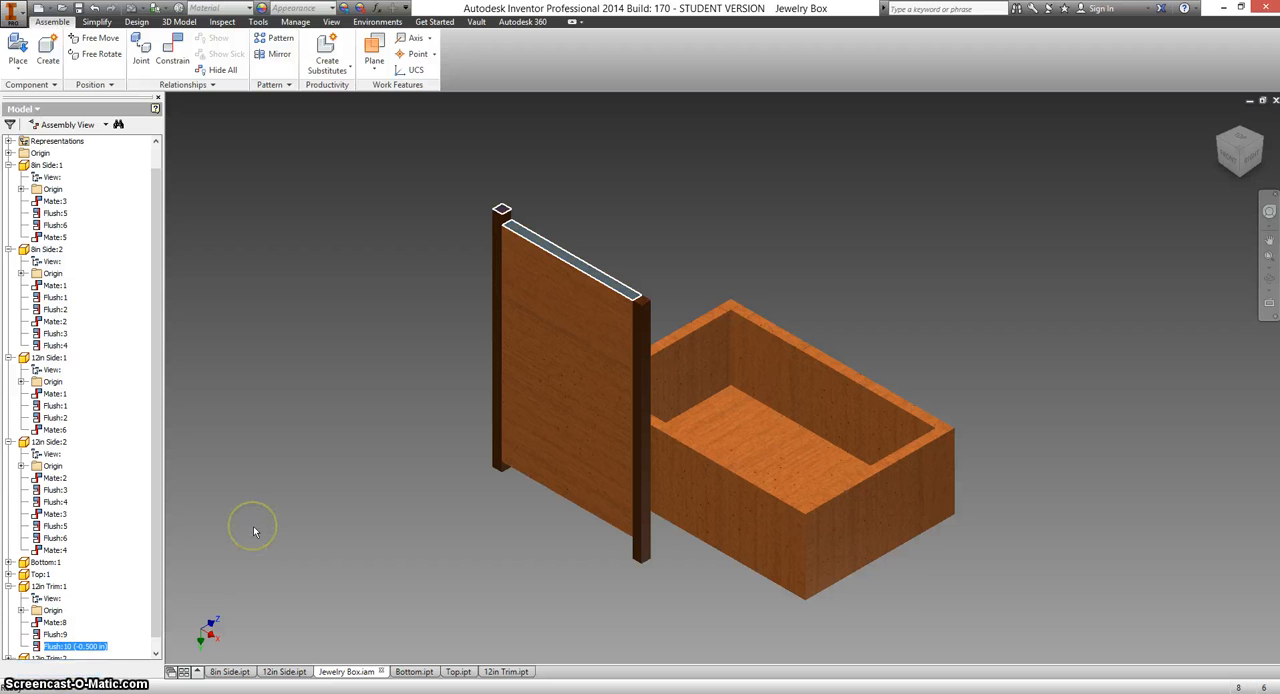
Set the offset of the end flush constraint between 12in Trim:2 and the top panel to 0.5 in.
click(638, 306)
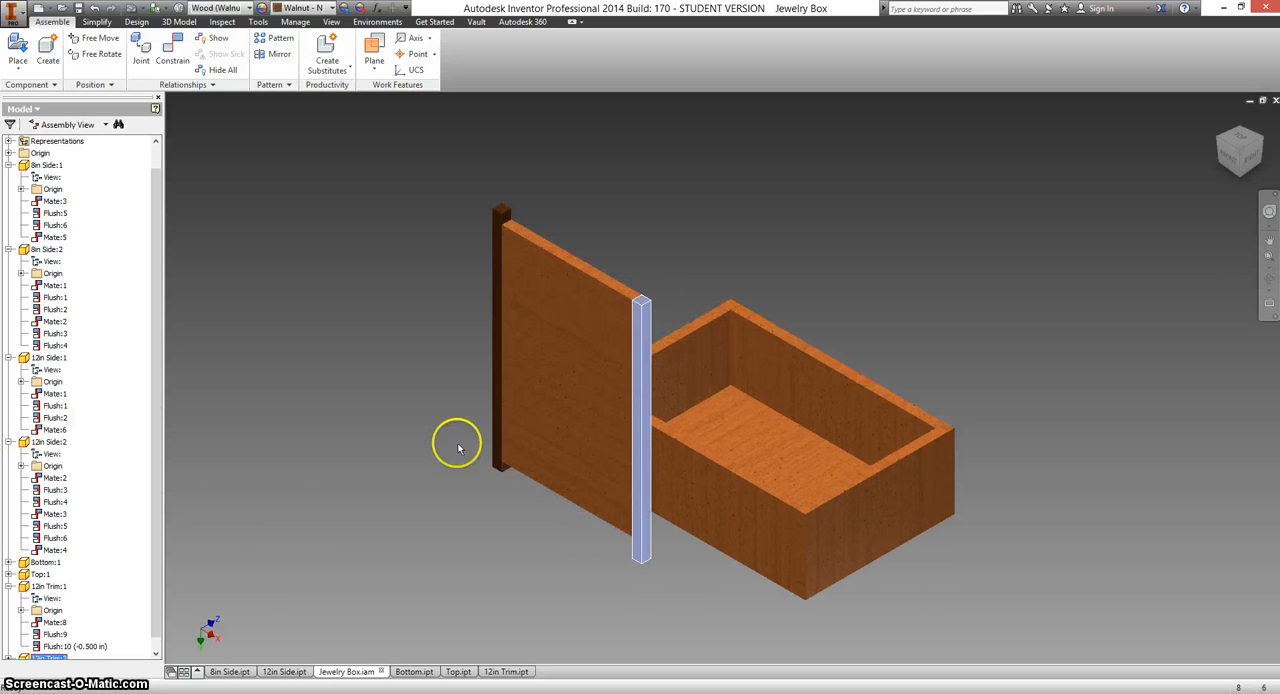
scroll(155, 367, down, 1)
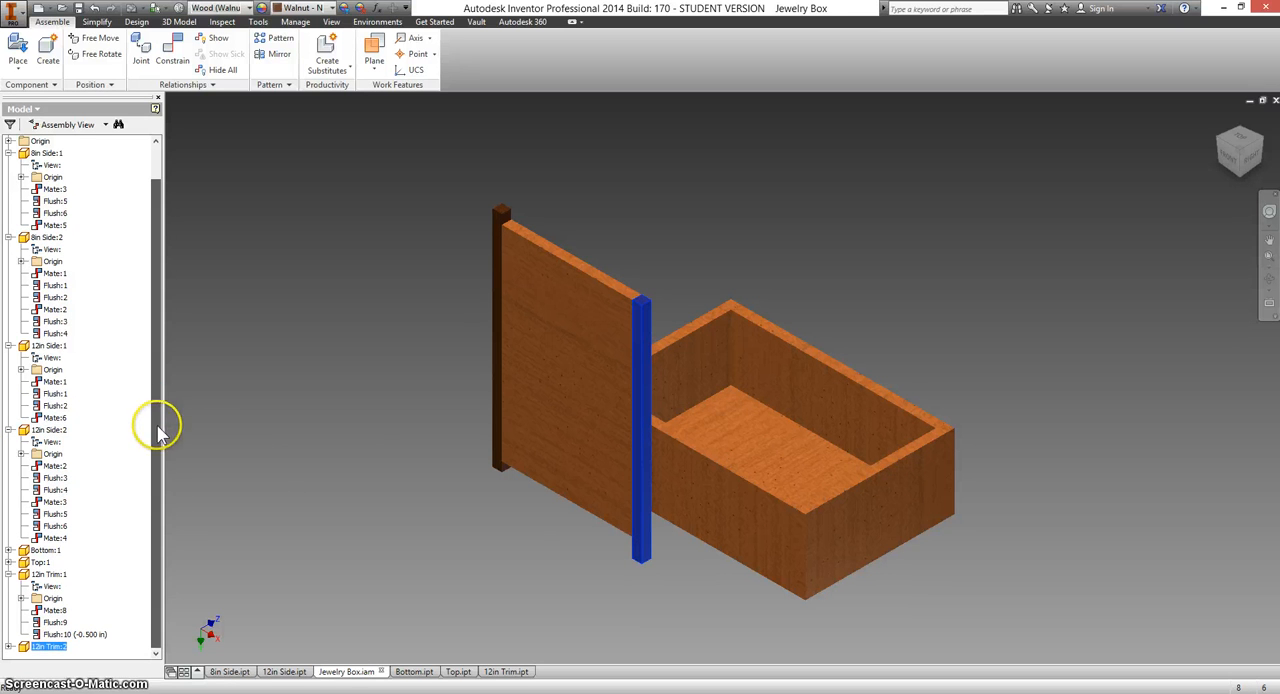
click(9, 647)
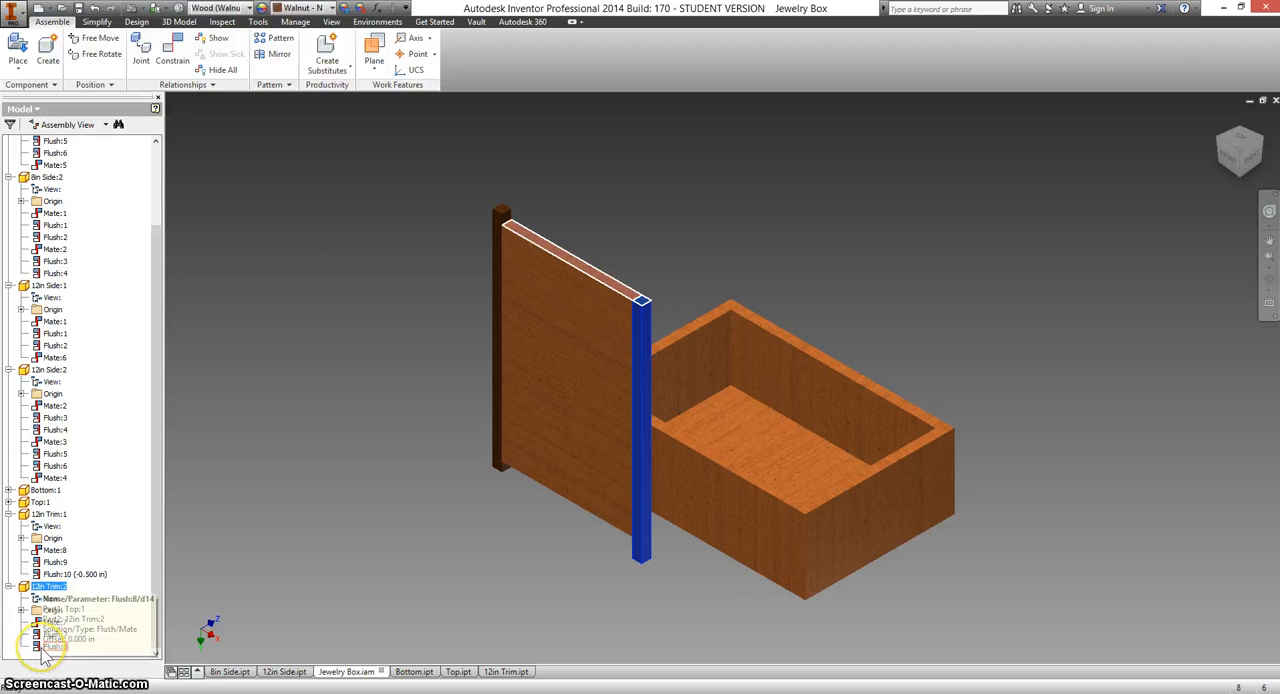
click(46, 647)
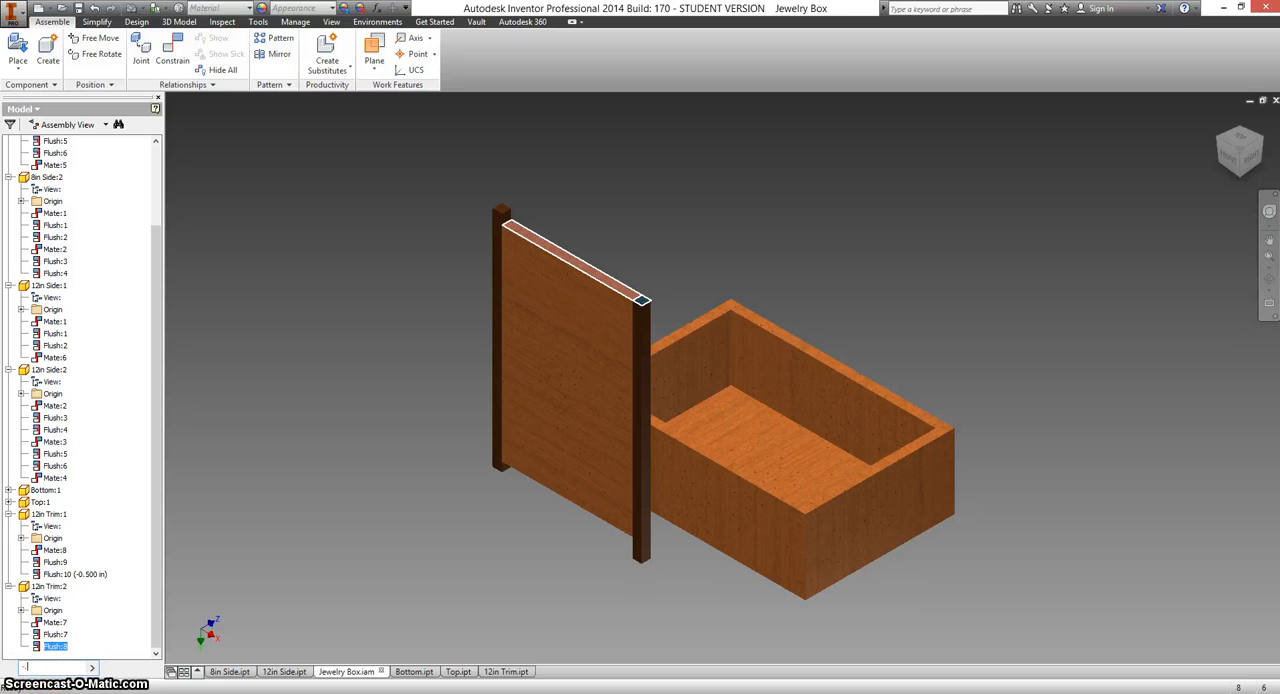
key(Return)
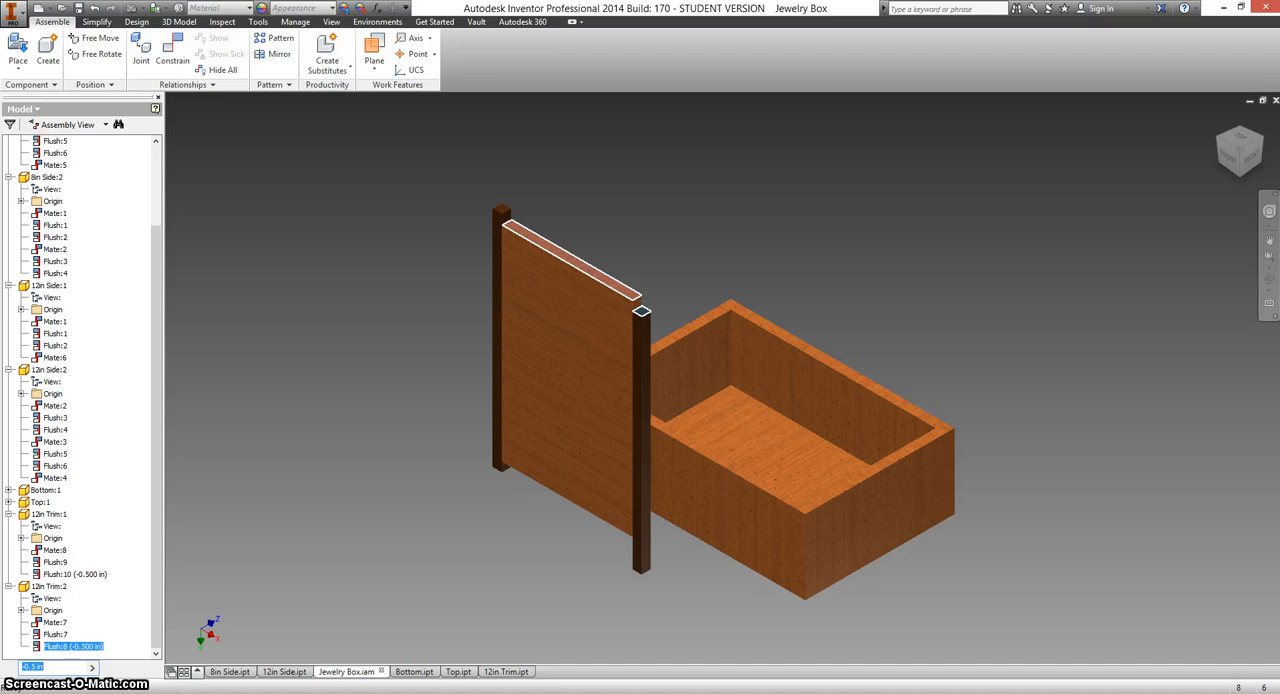
key(BackSpace)
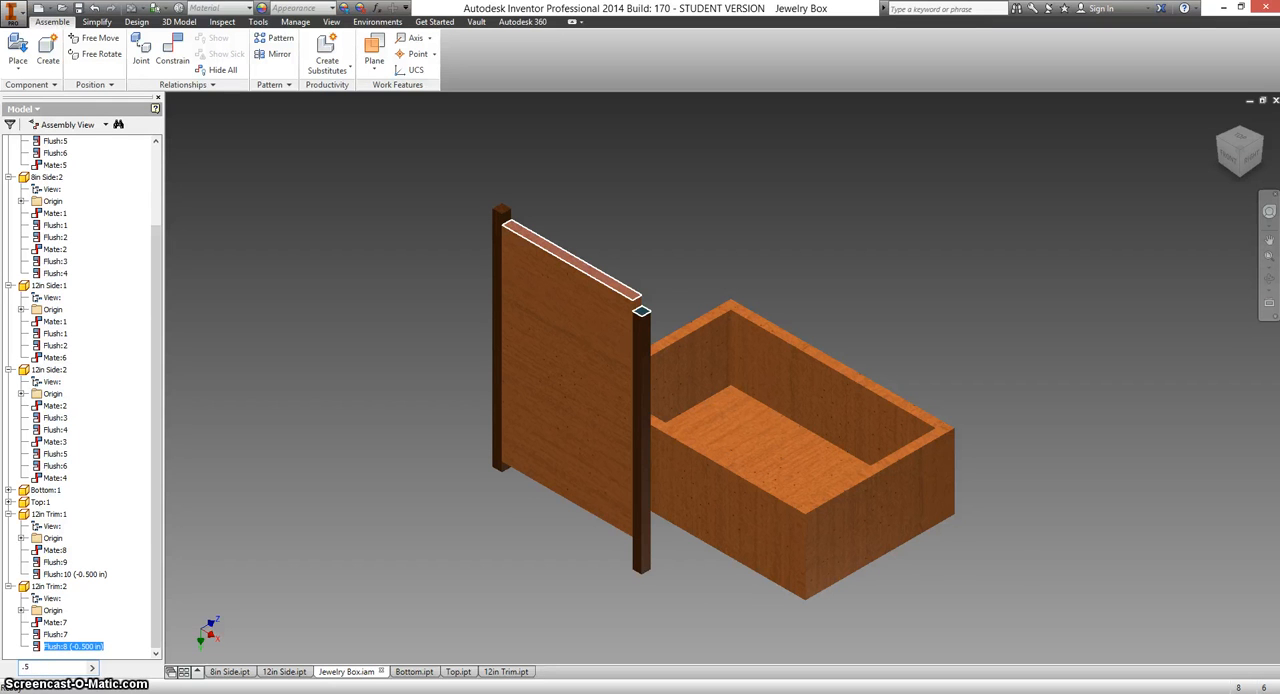
key(Return)
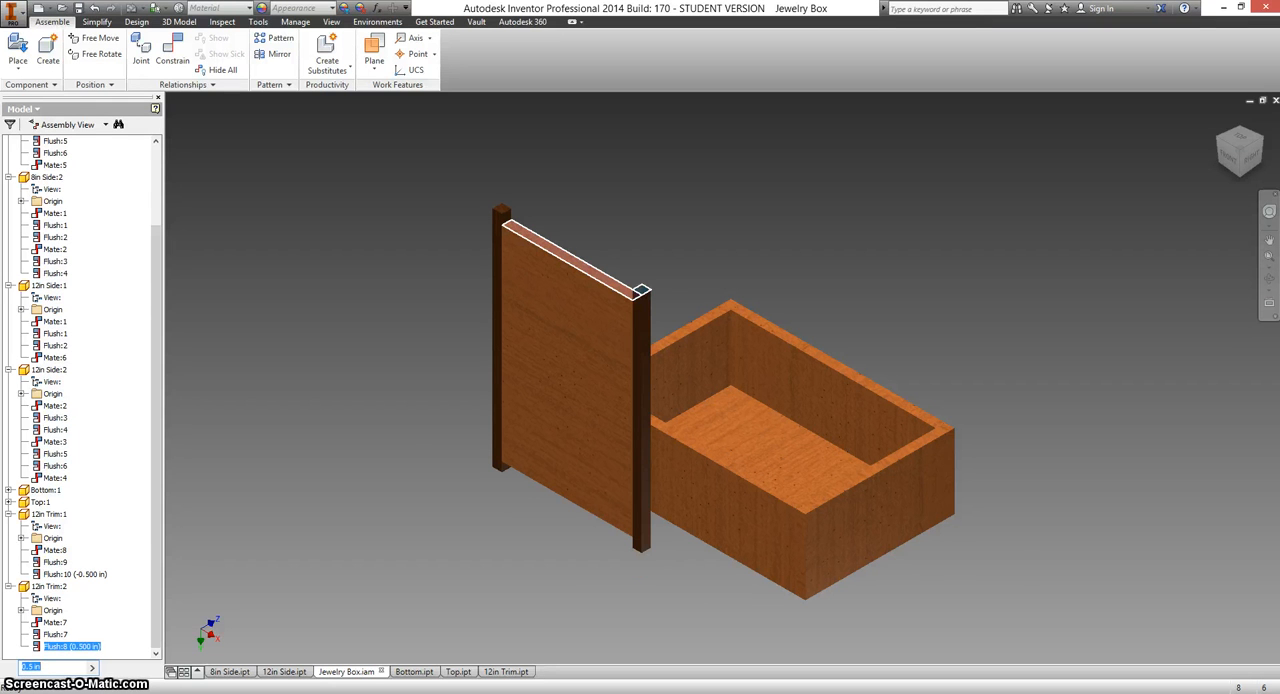
click(294, 496)
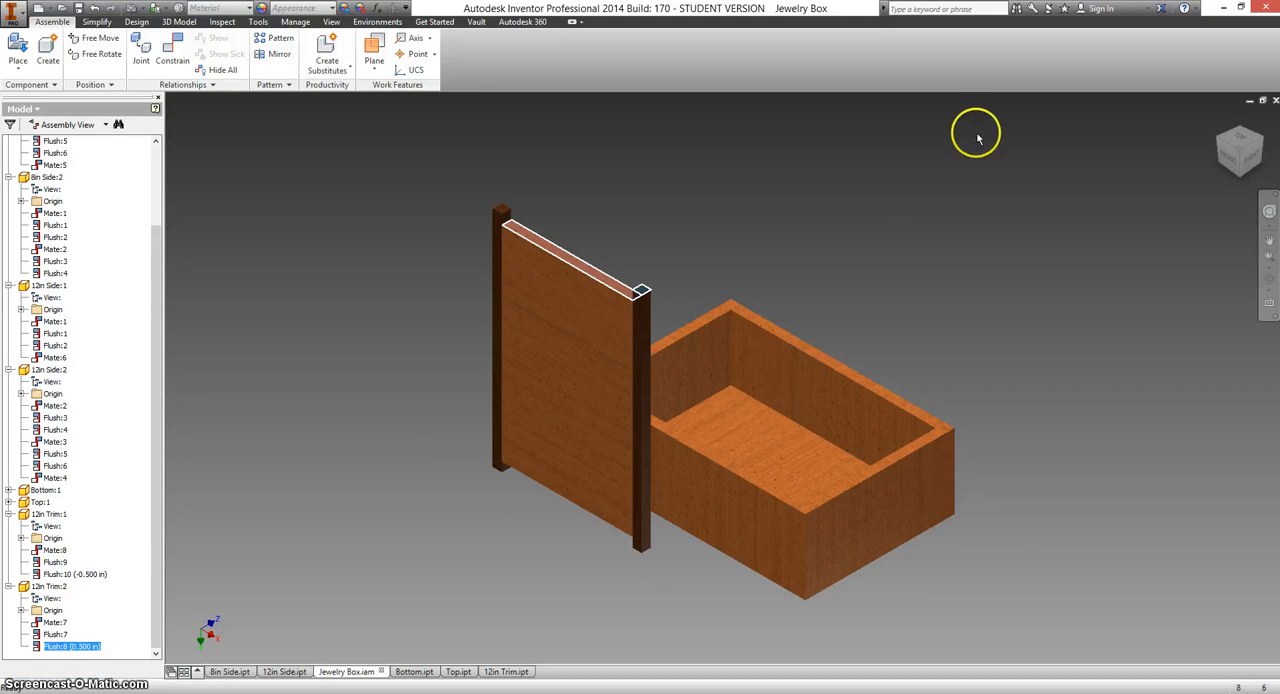
click(1232, 158)
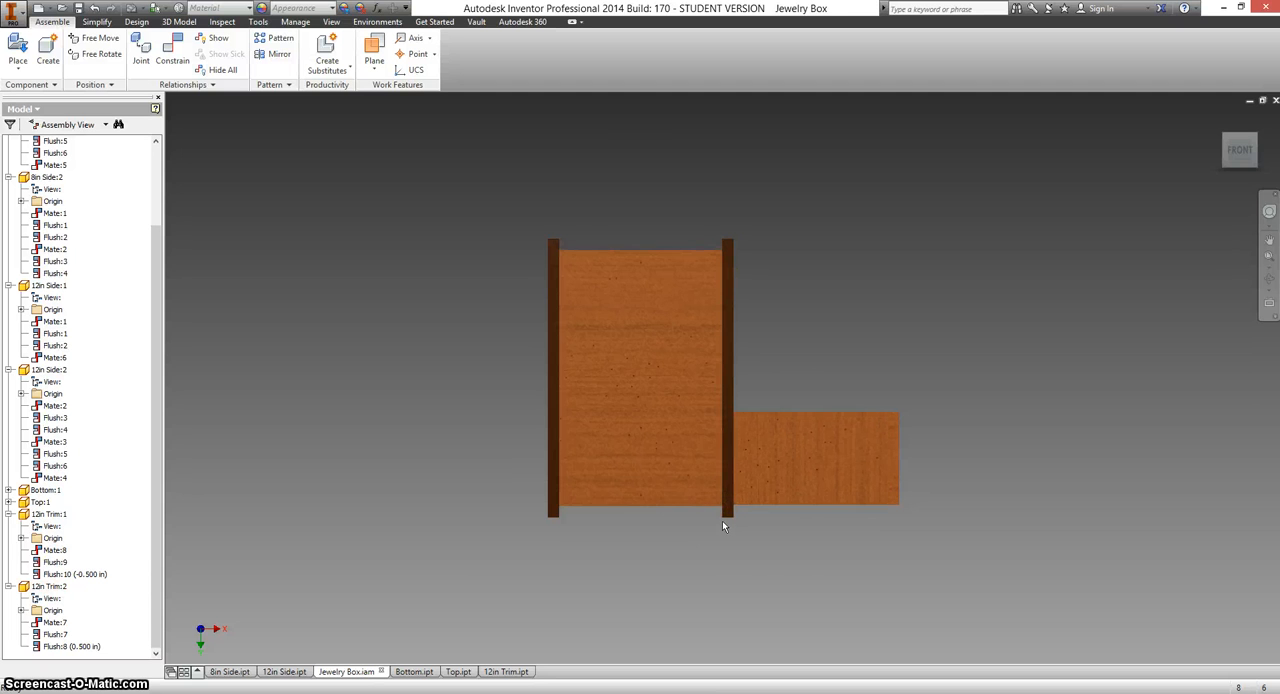
click(572, 261)
Create a new part and start a 2D sketch on the horizontal XZ plane.
click(49, 8)
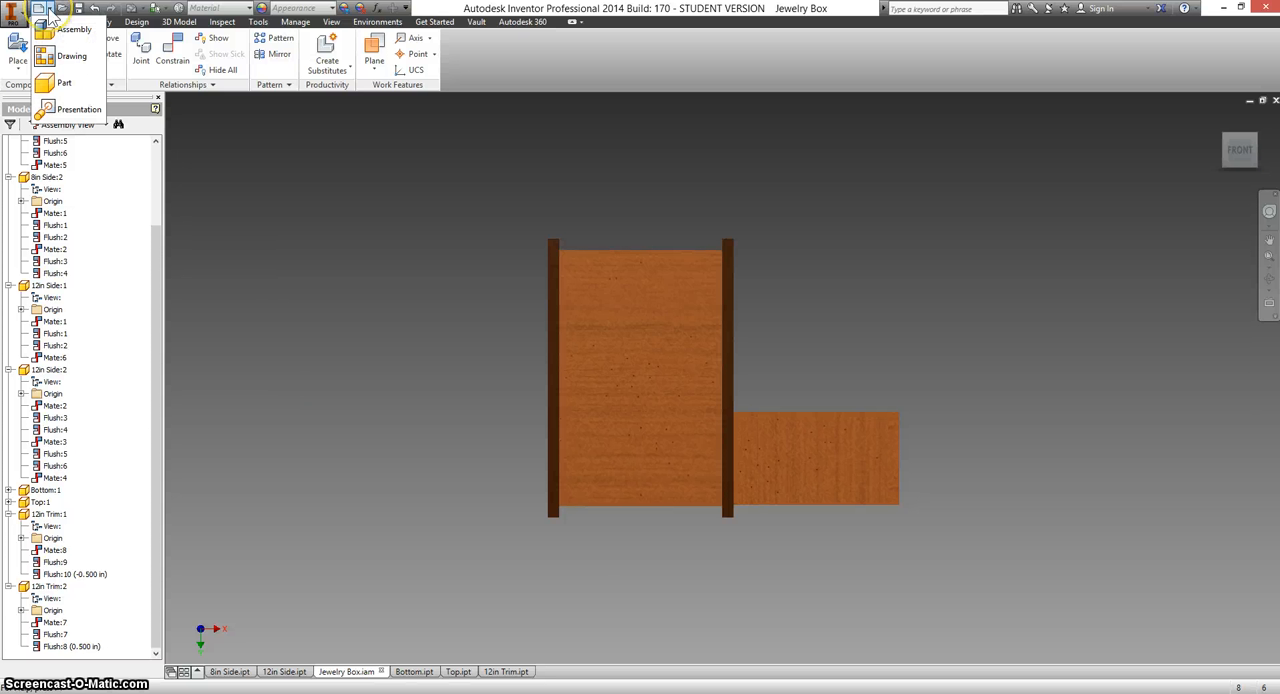
click(60, 84)
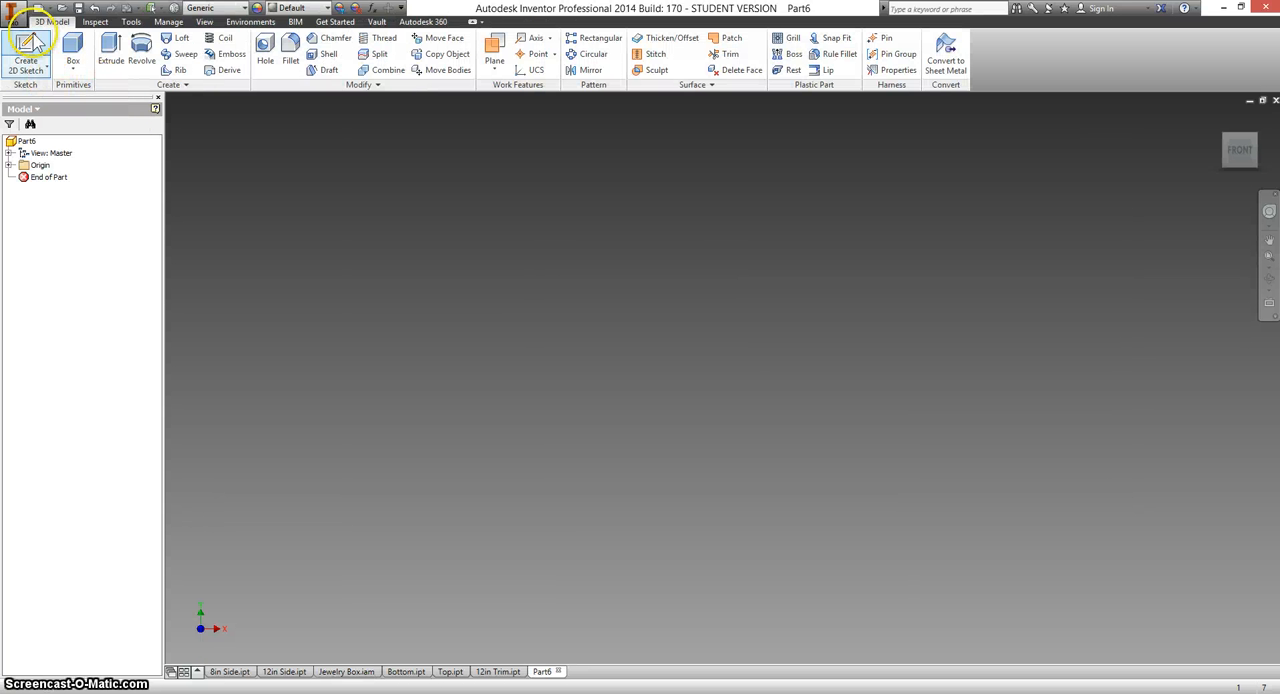
click(27, 45)
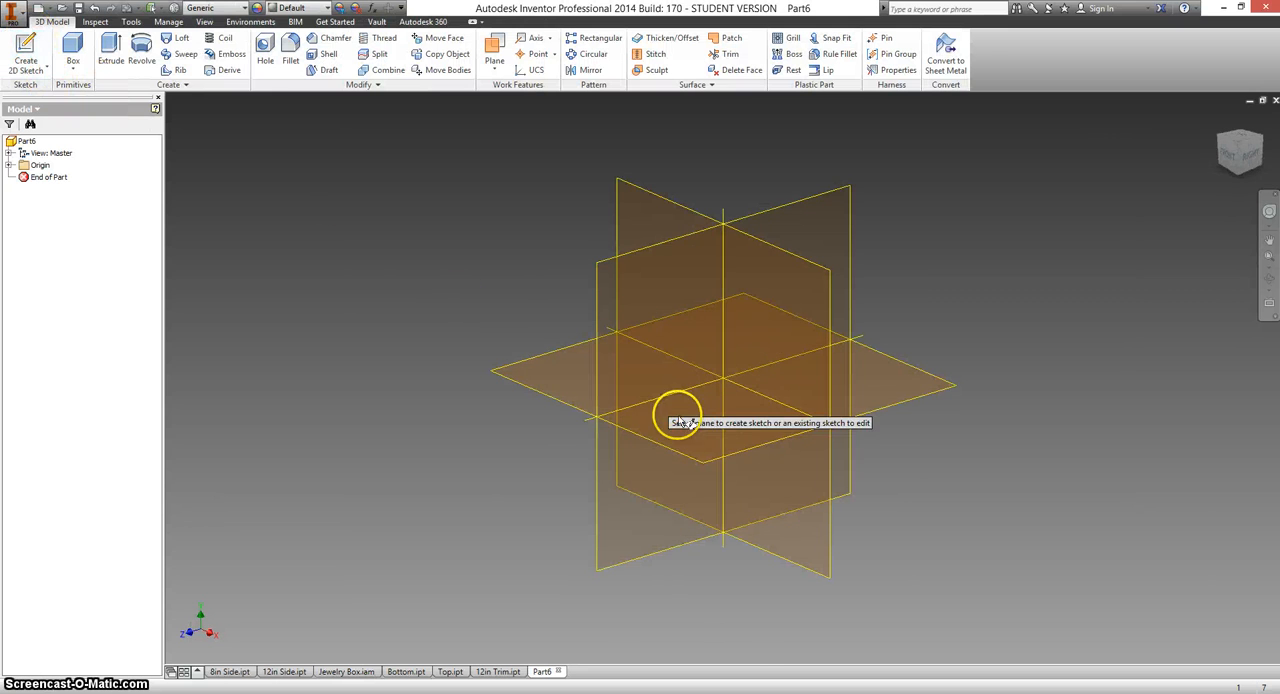
click(697, 454)
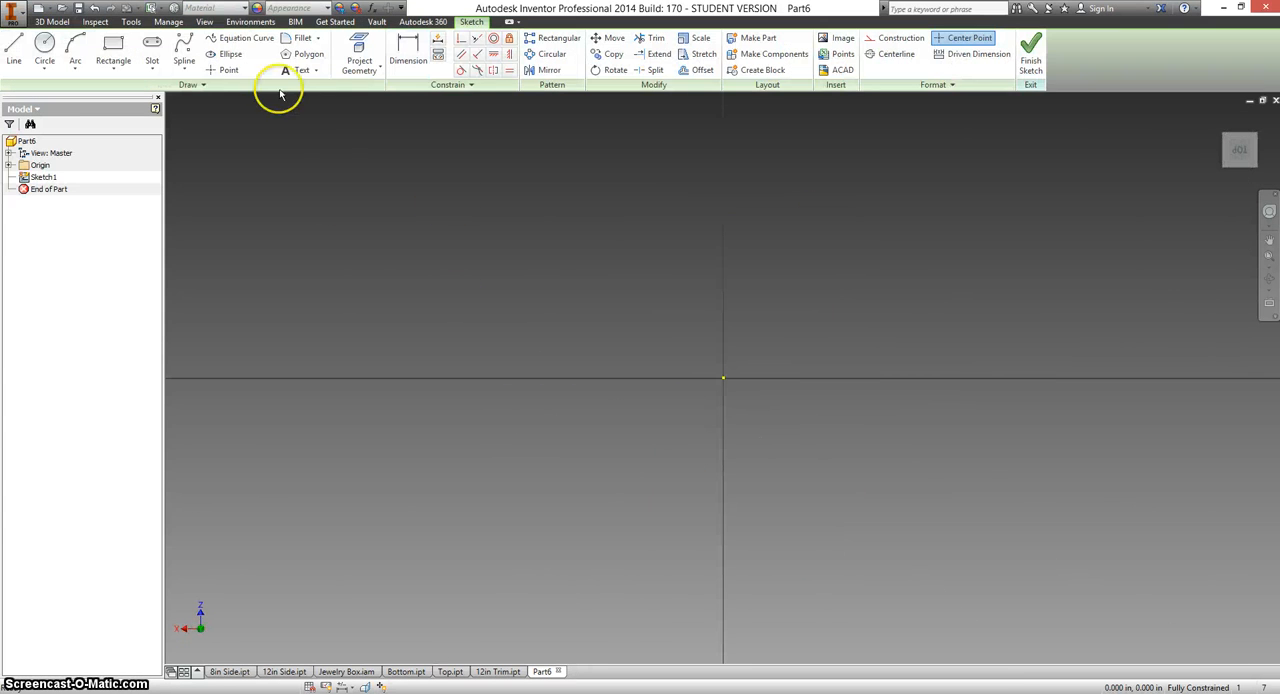
Sketch a long horizontal rectangle about 0.106 in high with one corner on the origin.
click(115, 48)
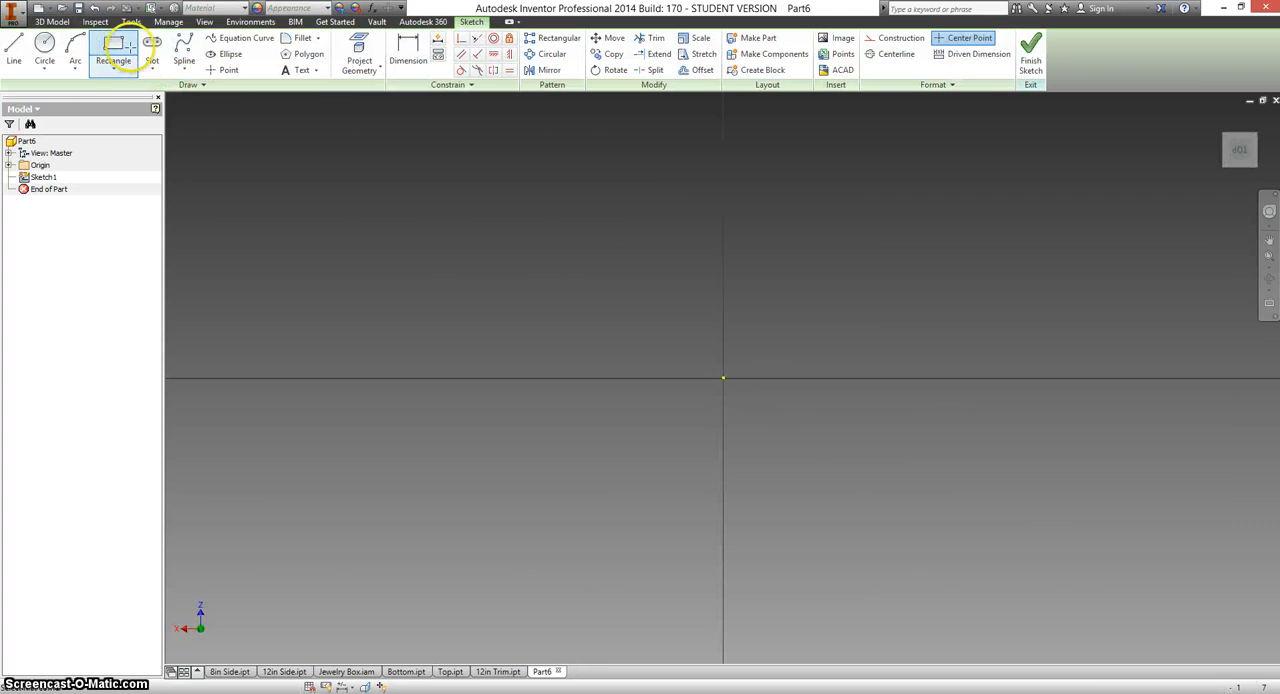
click(723, 378)
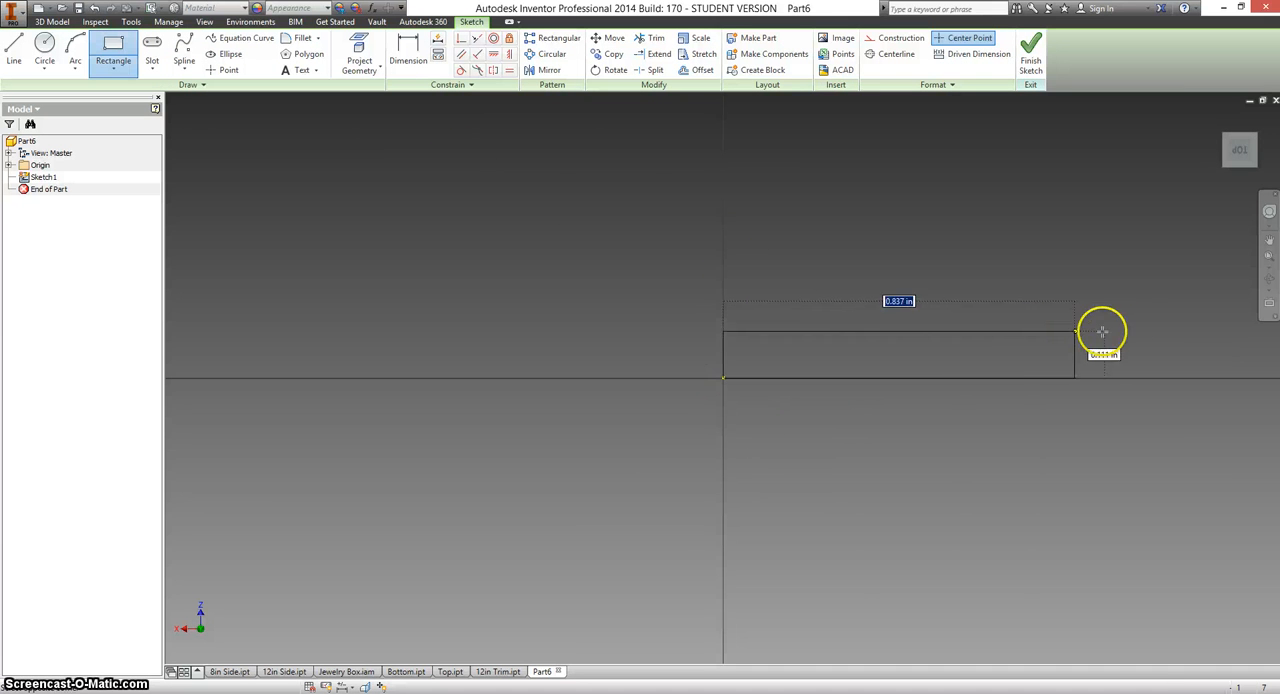
click(1158, 333)
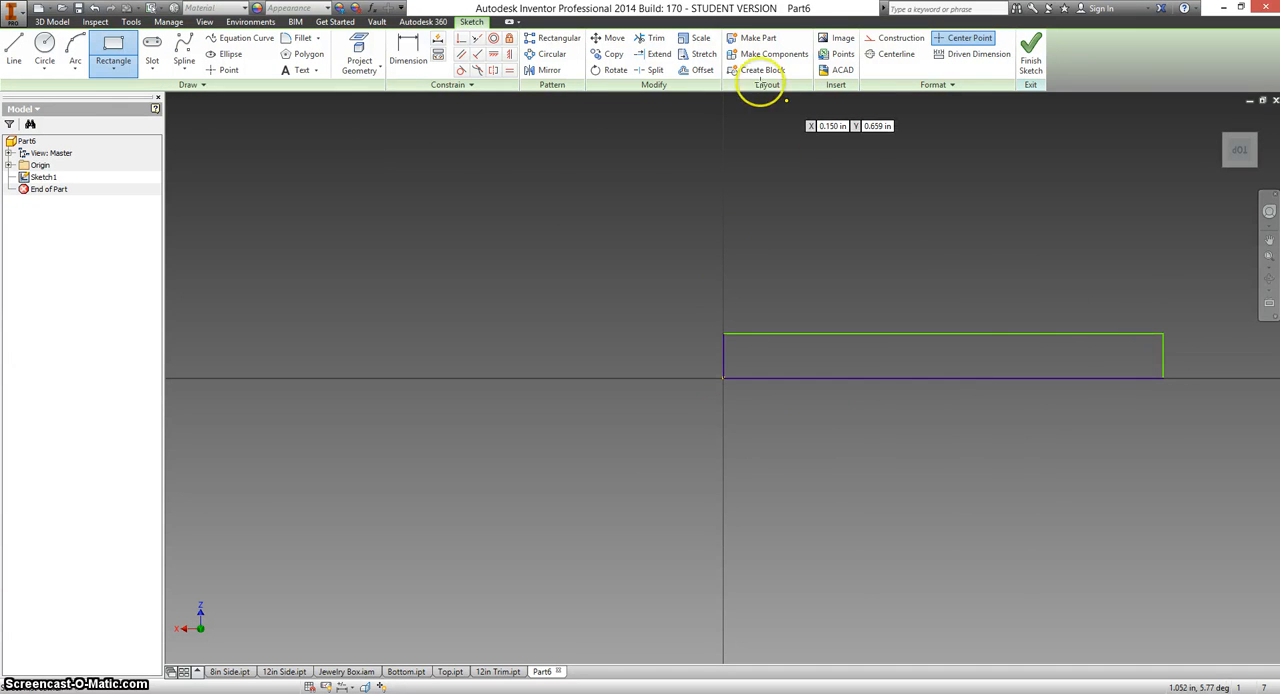
Dimension the rectangle 0.5 in high and 7 in long.
click(414, 58)
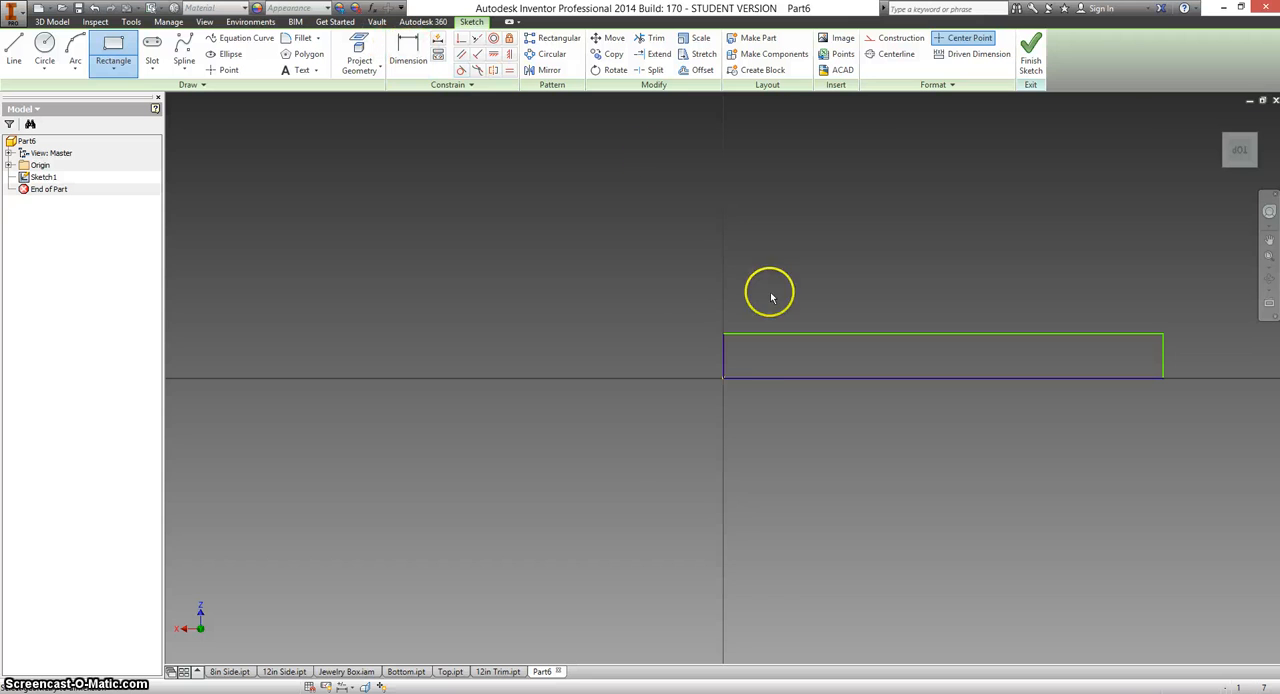
click(724, 369)
click(691, 359)
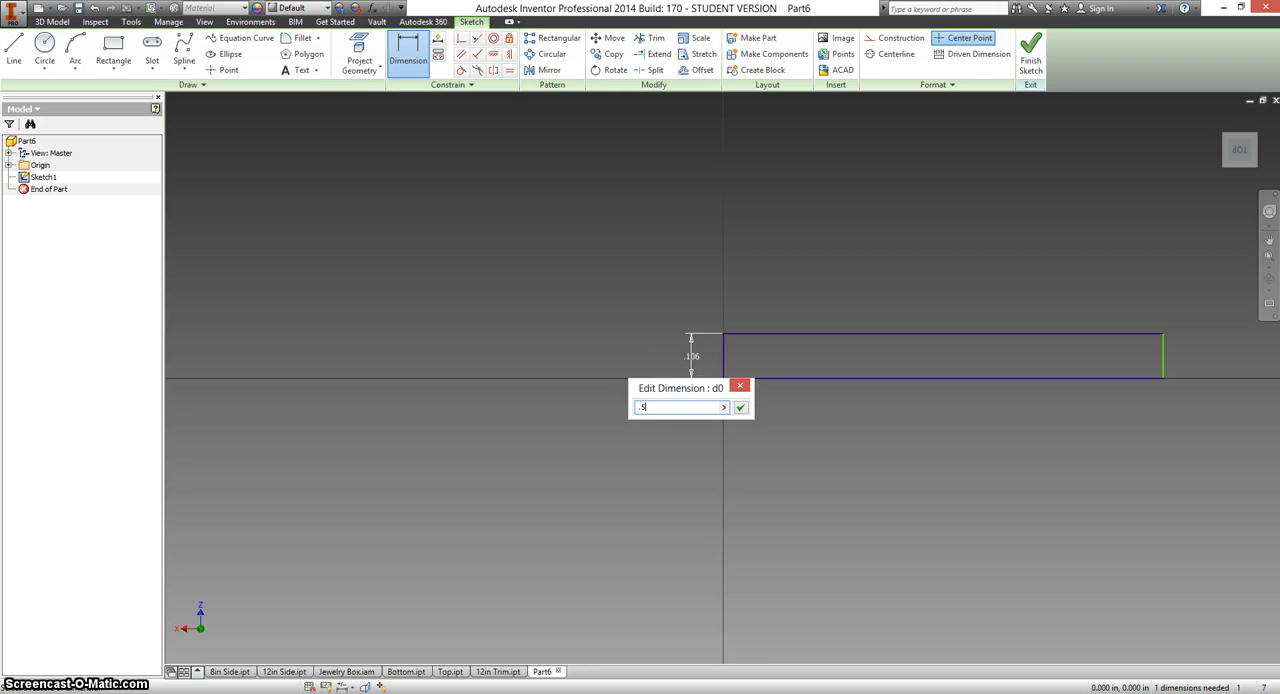
key(Return)
click(771, 377)
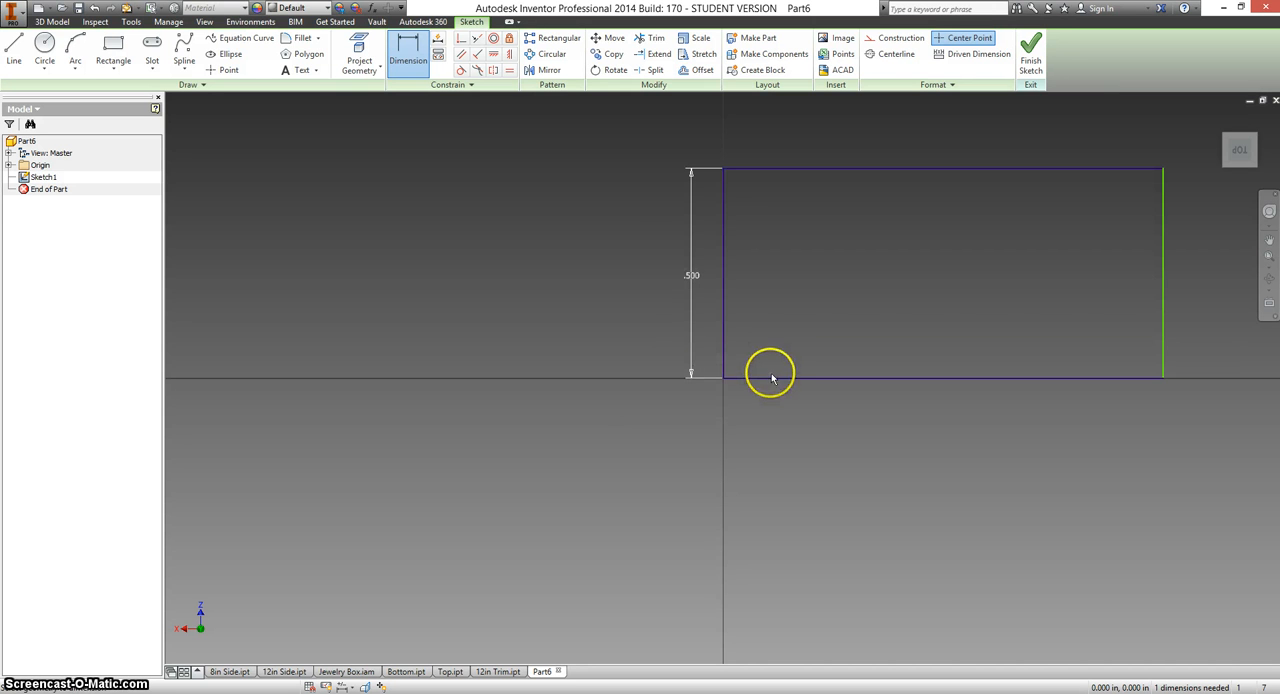
click(771, 377)
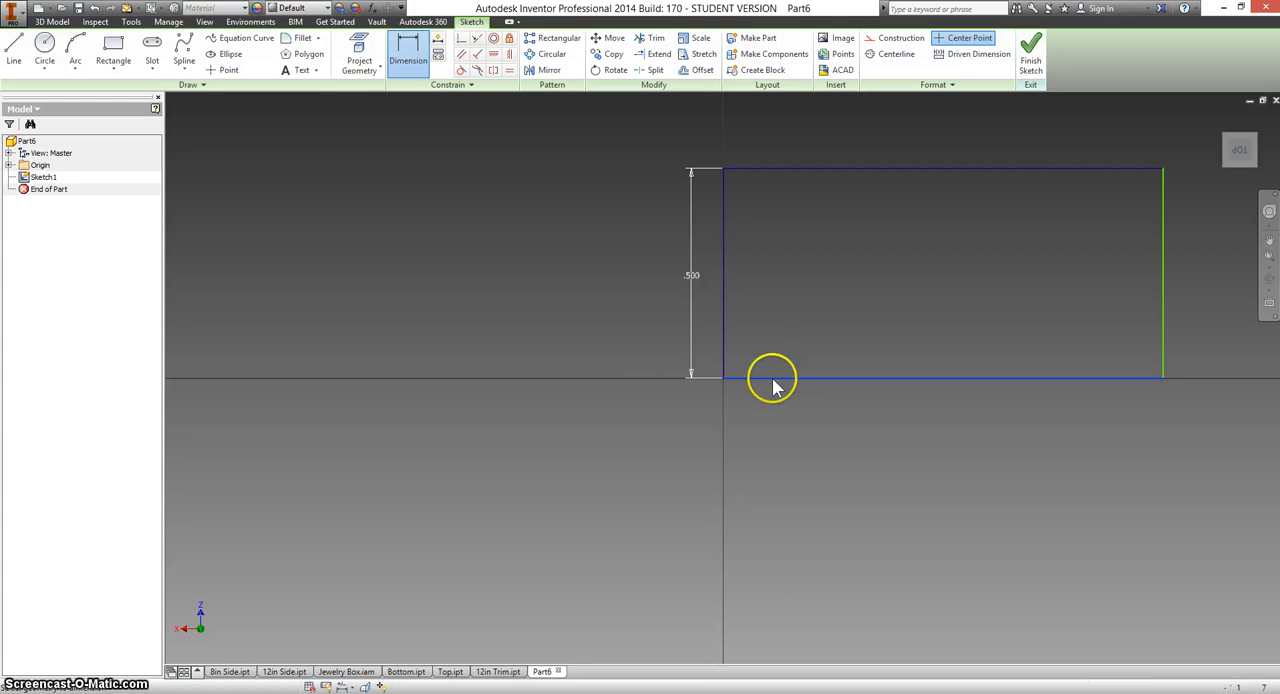
click(855, 429)
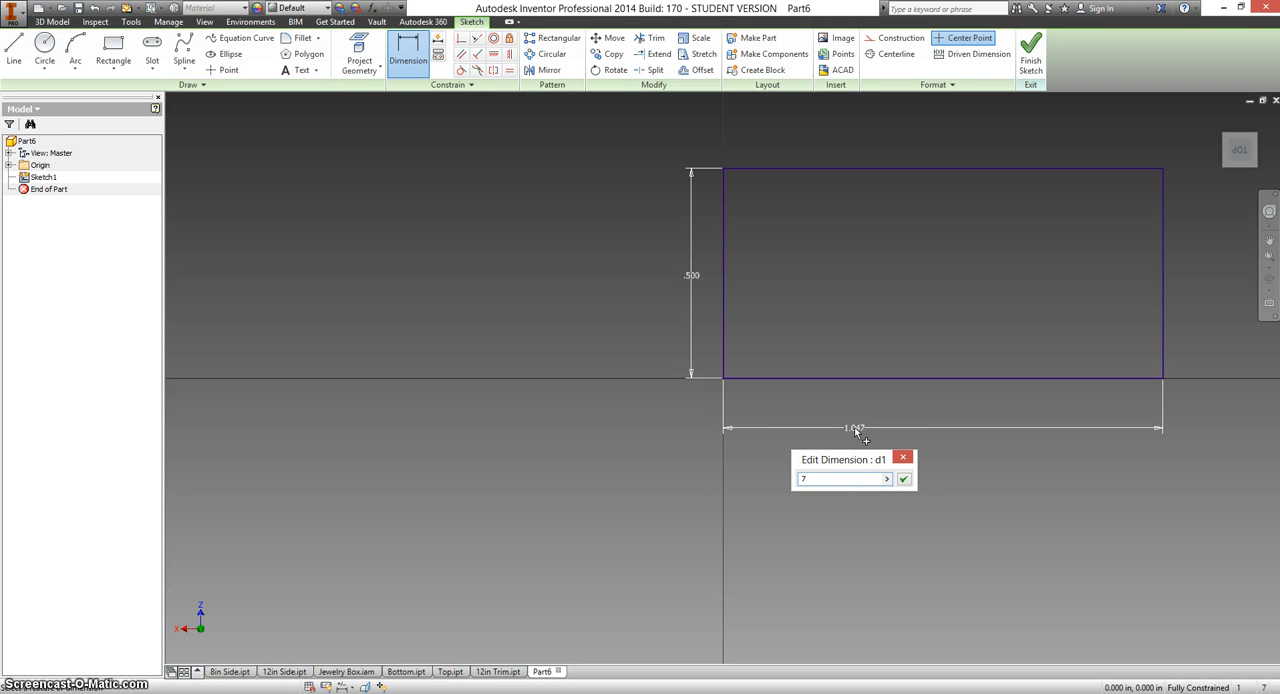
text(7)
key(Return)
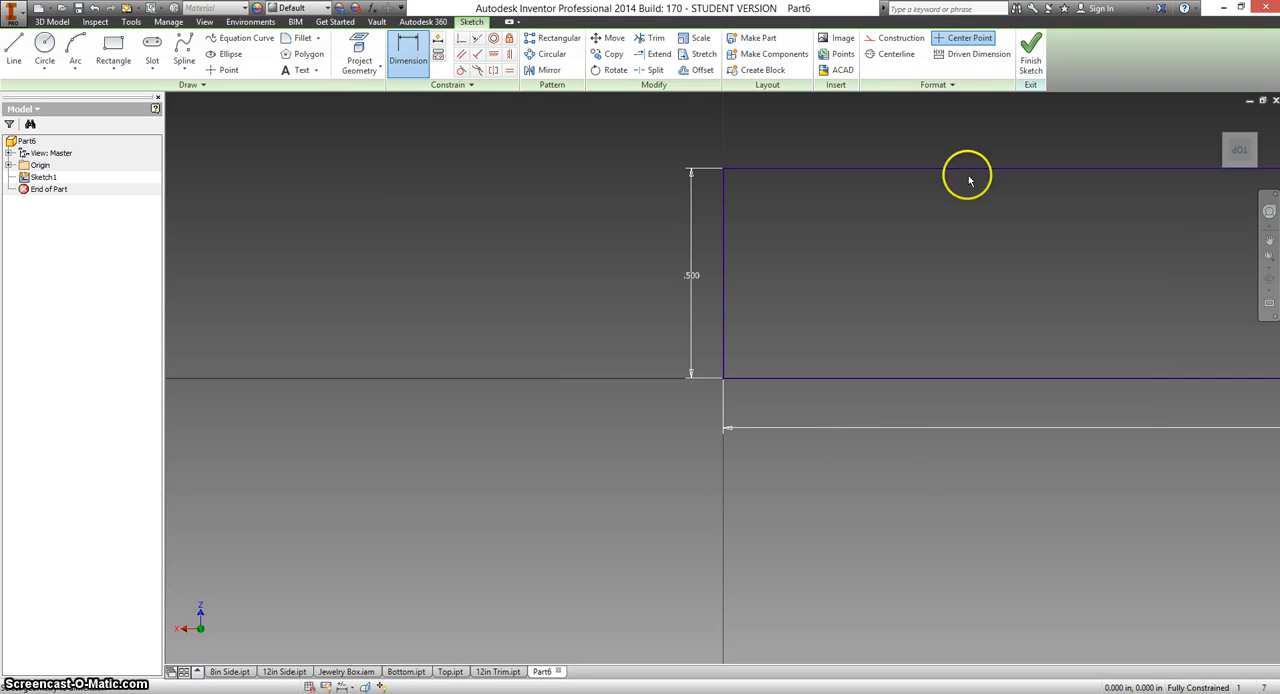
Finish the sketch and extrude the rectangle 0.5 in upward as a solid.
click(1036, 55)
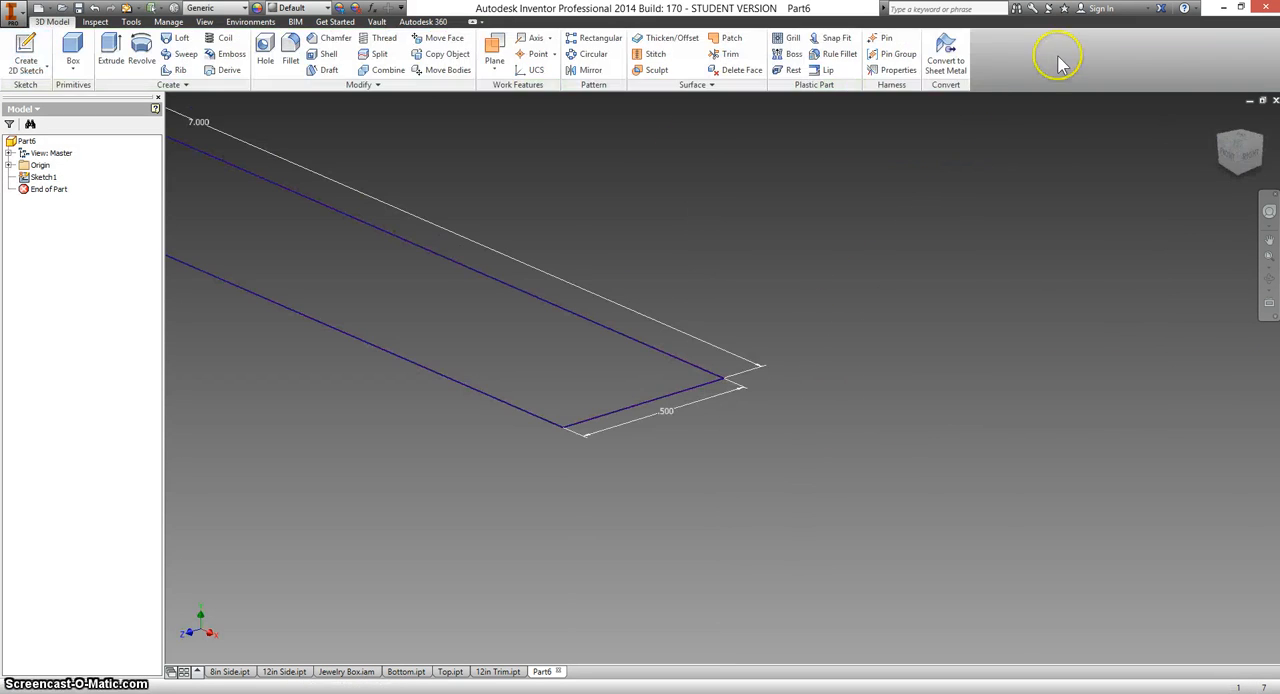
click(1219, 118)
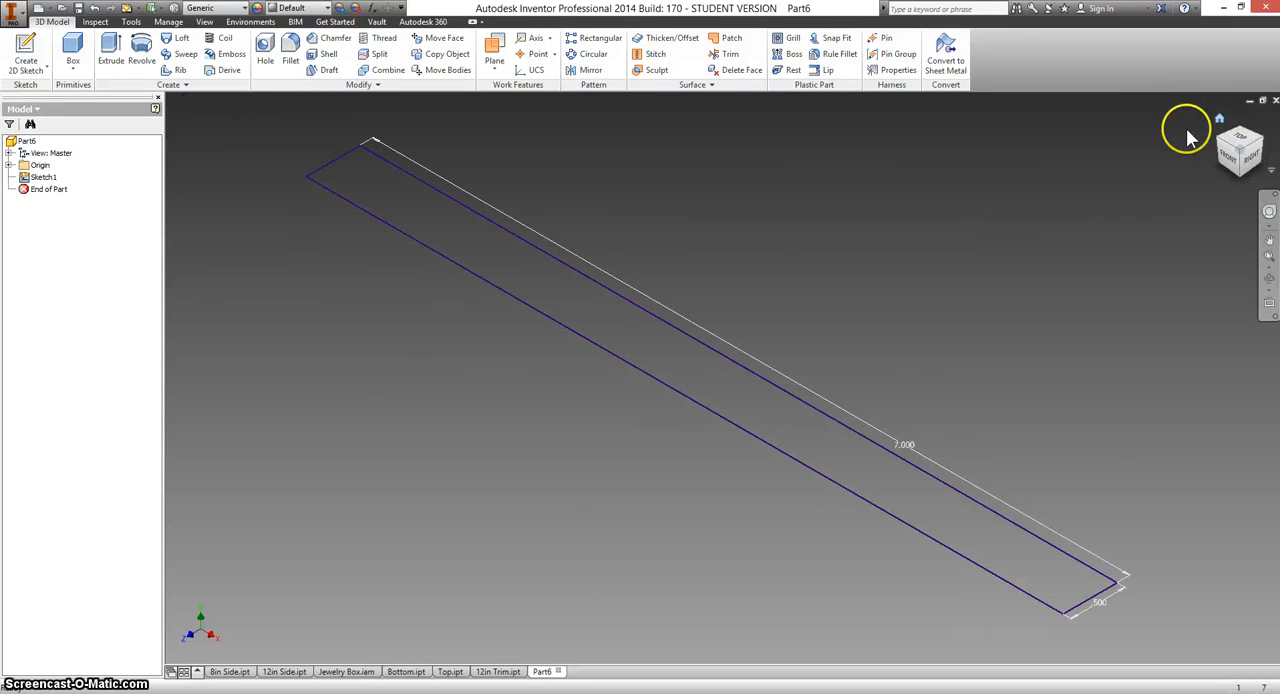
click(110, 45)
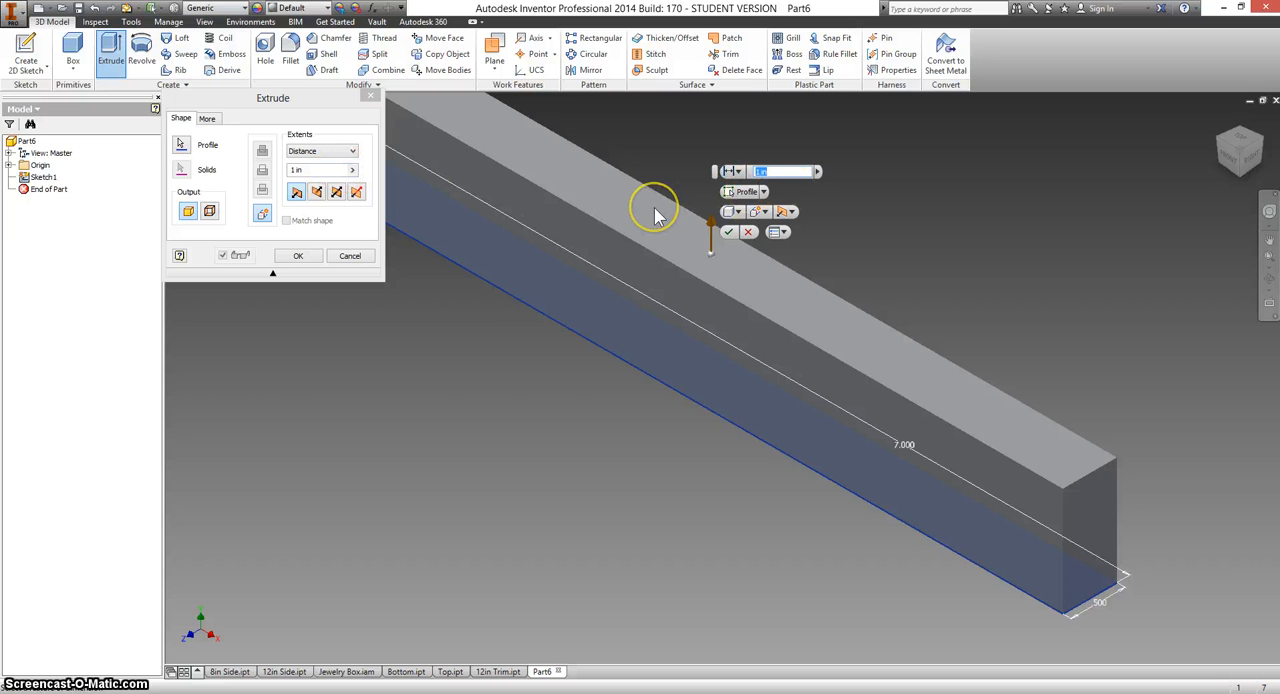
text(.5)
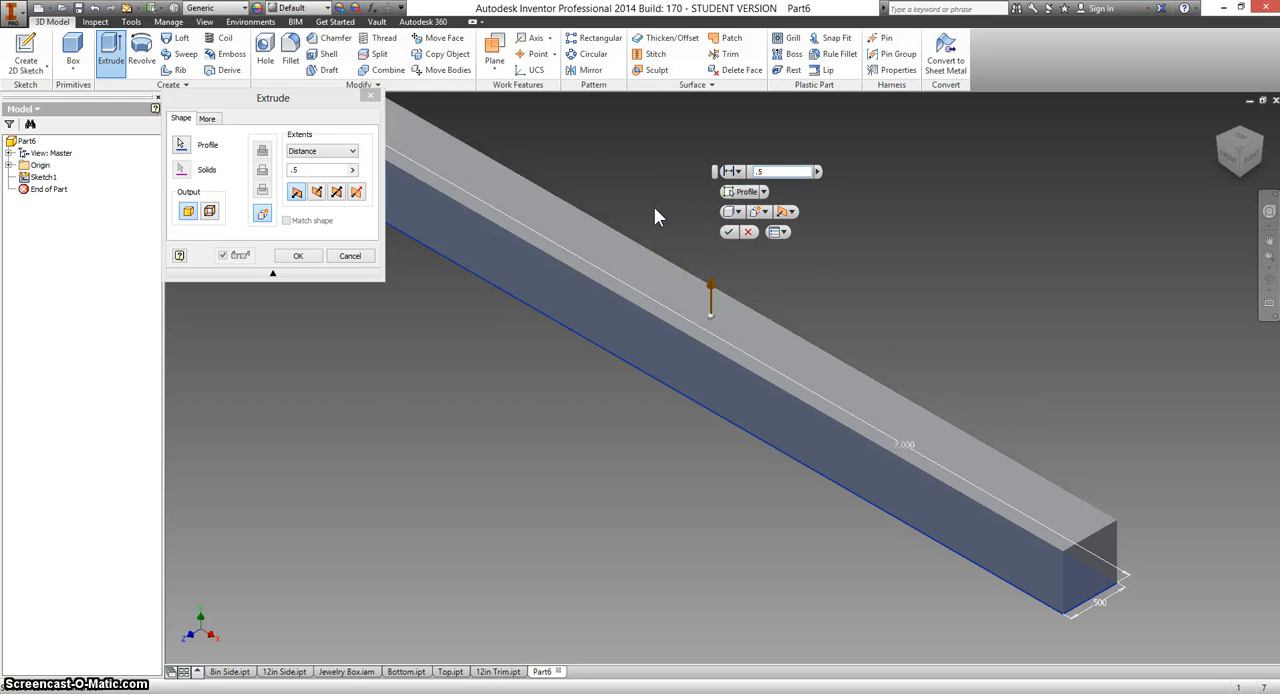
key(Return)
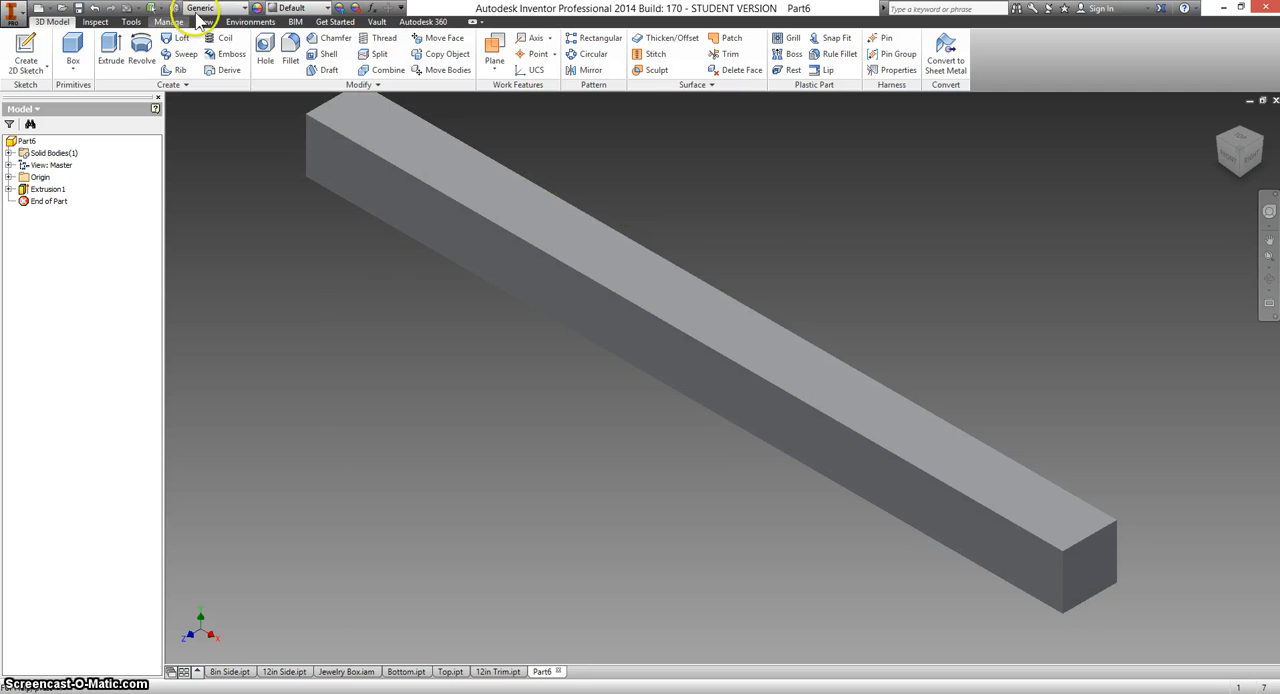
Assign the Wood (Walnut) material to the extruded trim part.
click(244, 8)
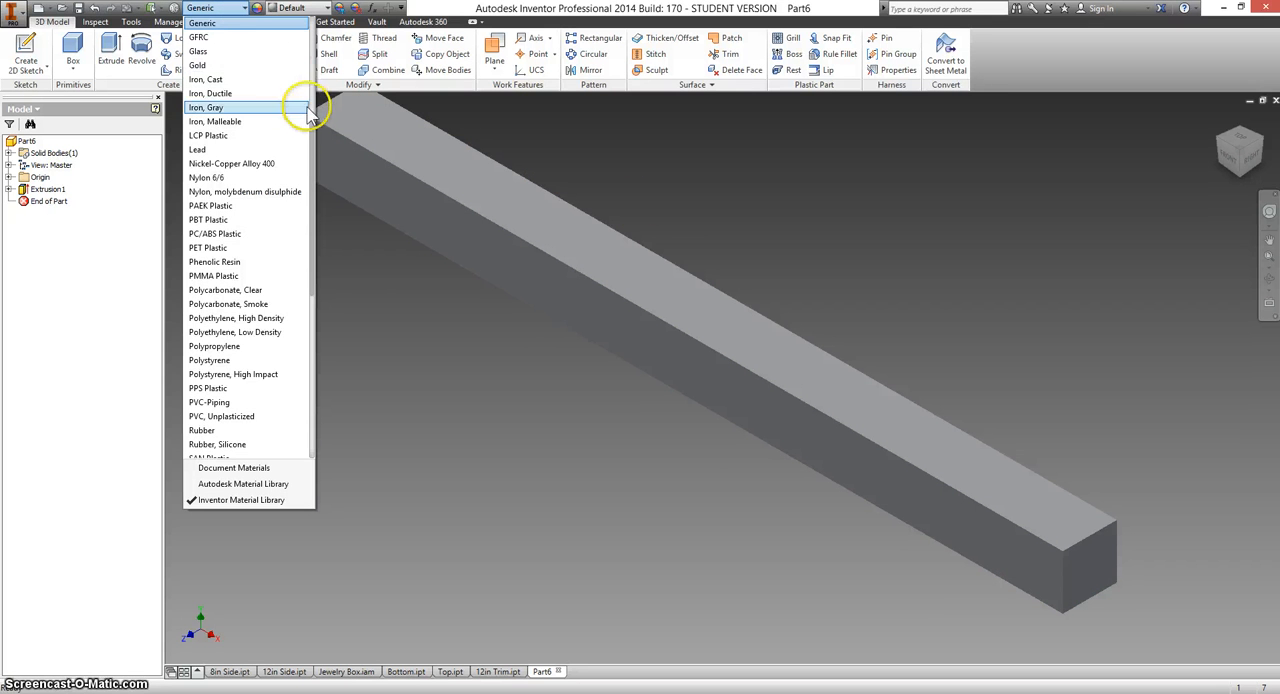
drag(312, 122, 316, 335)
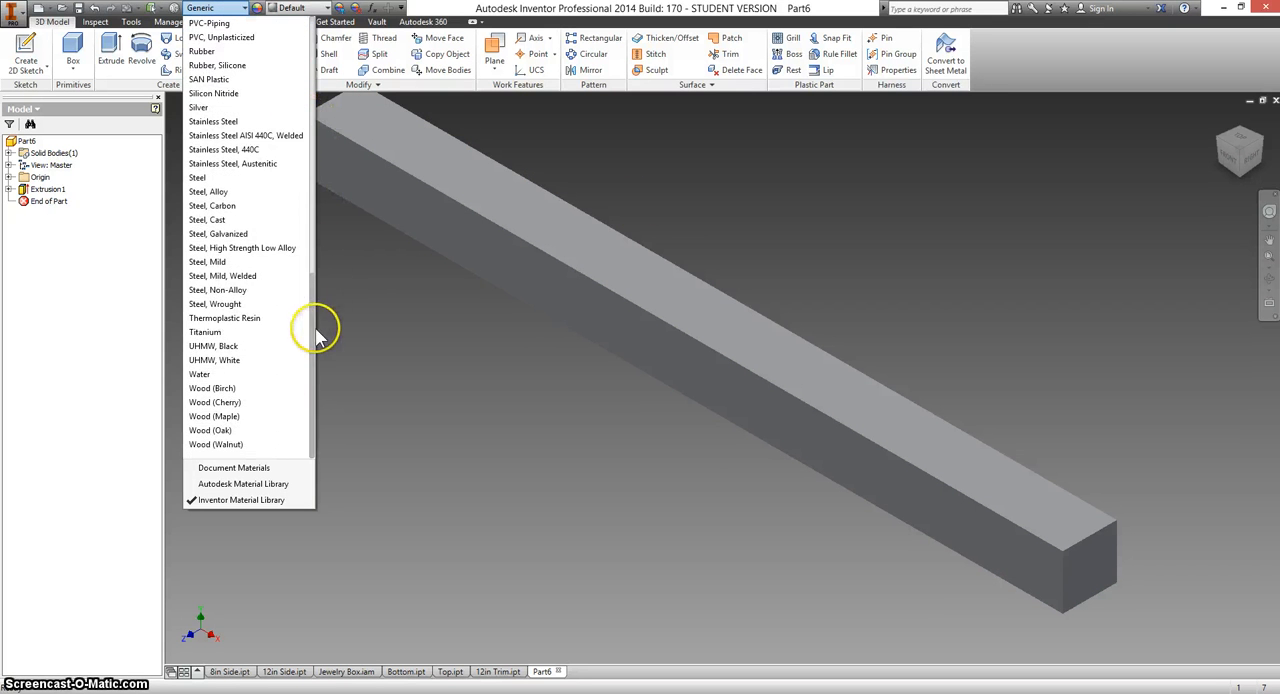
click(236, 447)
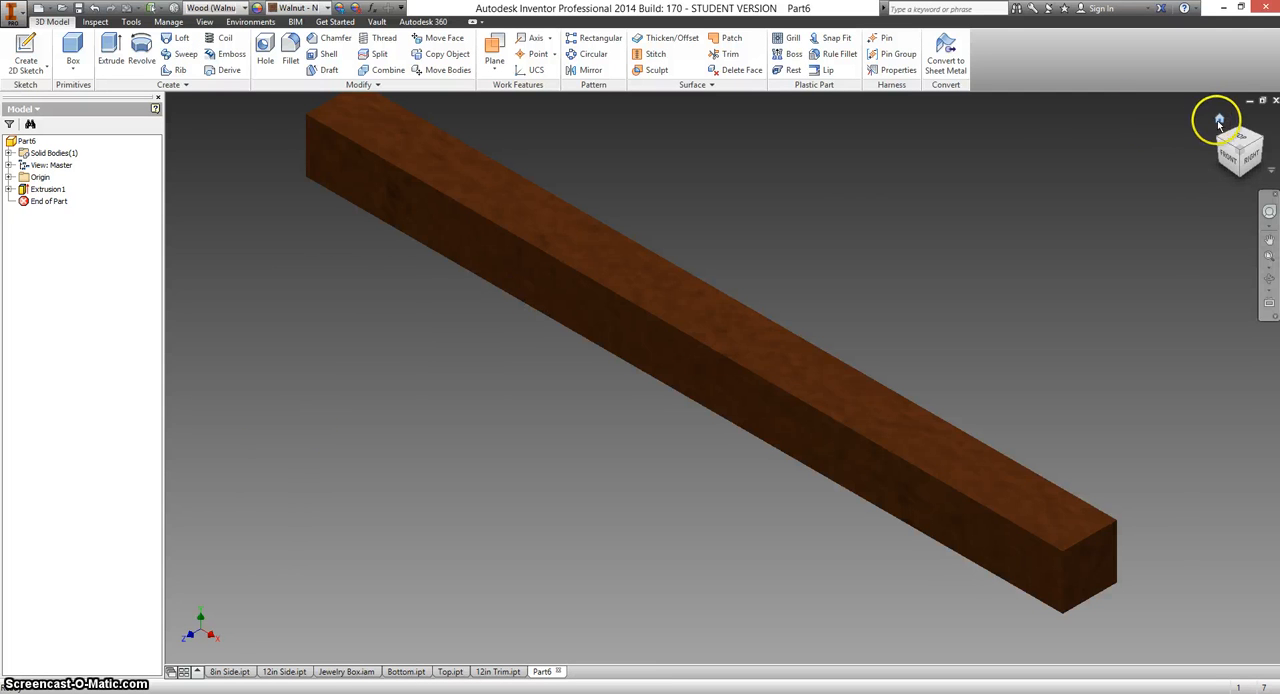
Save the part in the Jewelry Box folder as 7in Trim.
click(1219, 122)
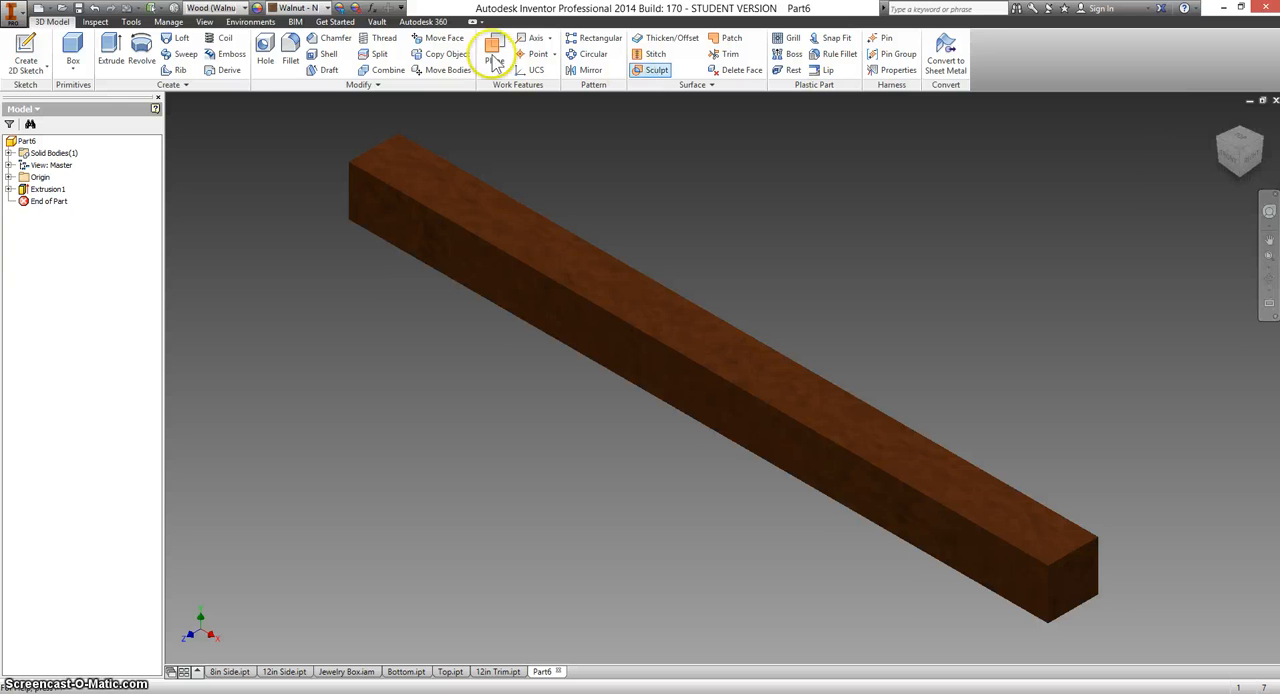
click(79, 14)
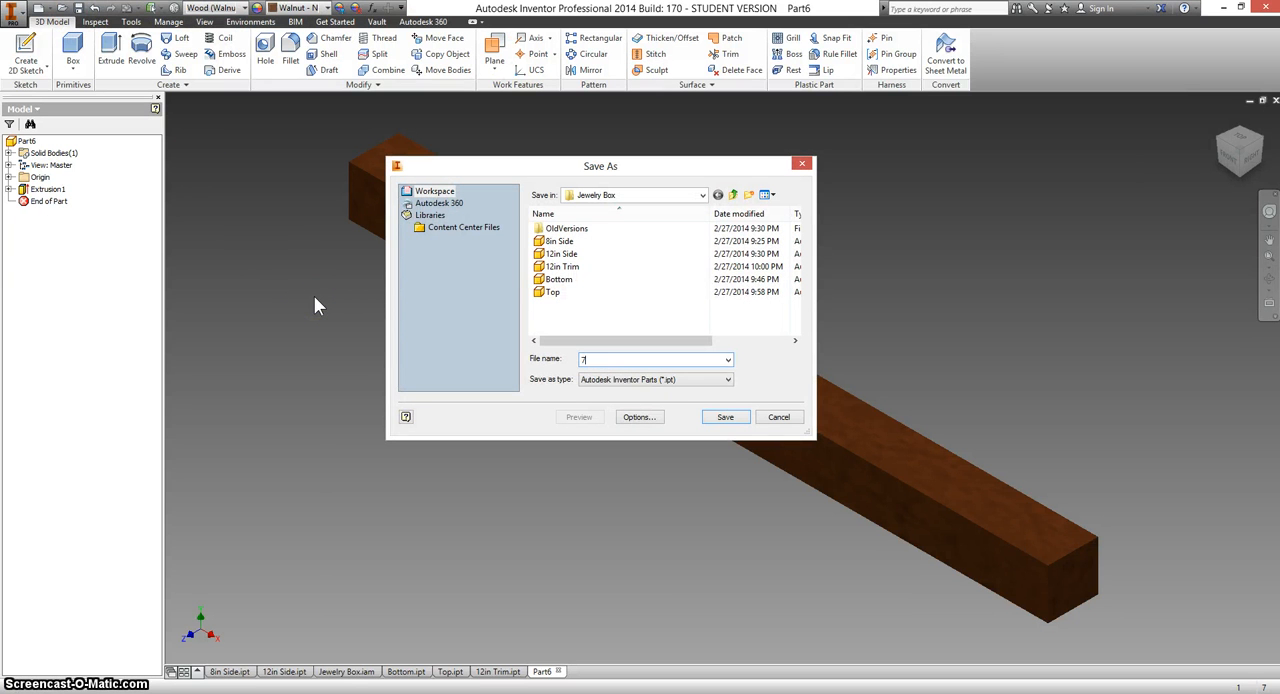
text(7in Trim)
click(741, 419)
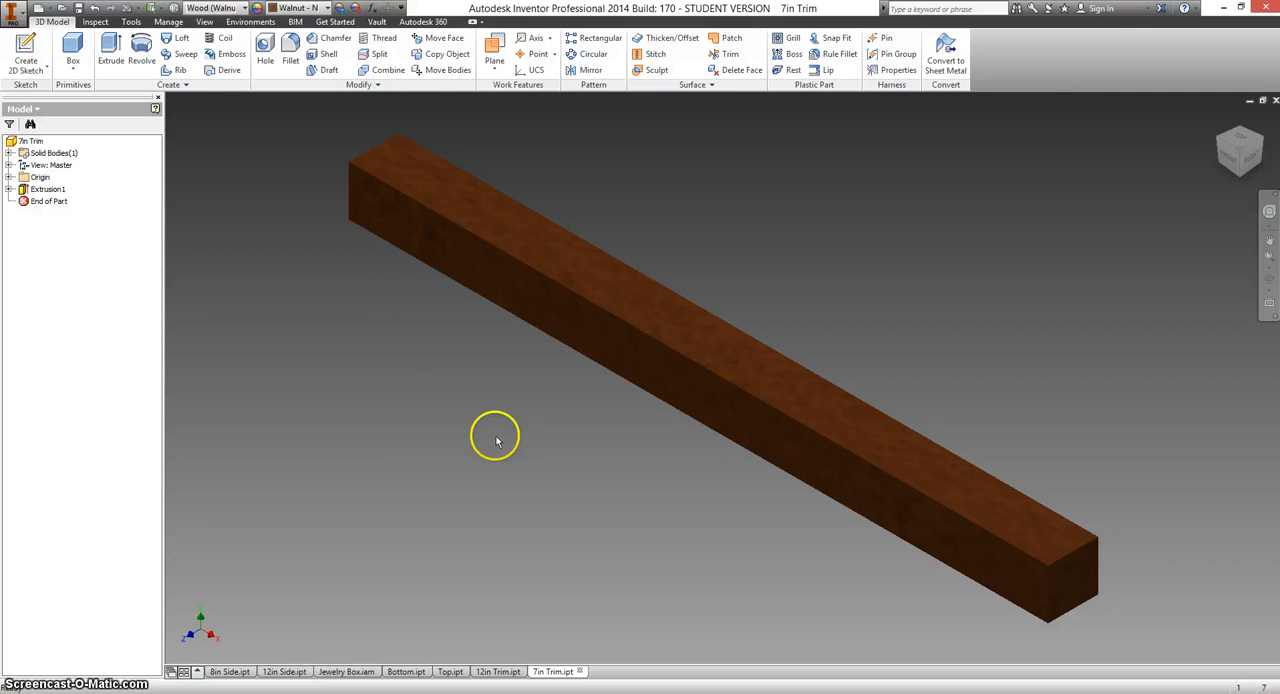
Switch to the Jewelry Box assembly and place two copies of 7in Trim above the lid panel.
click(342, 679)
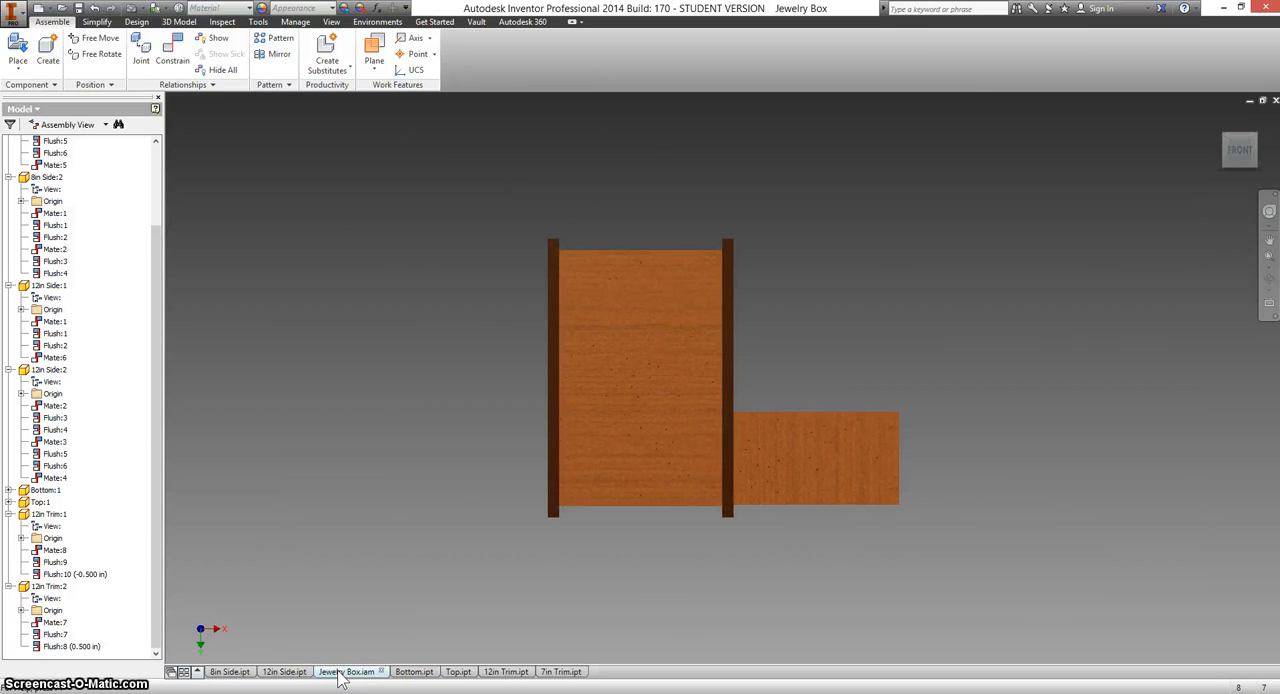
click(18, 47)
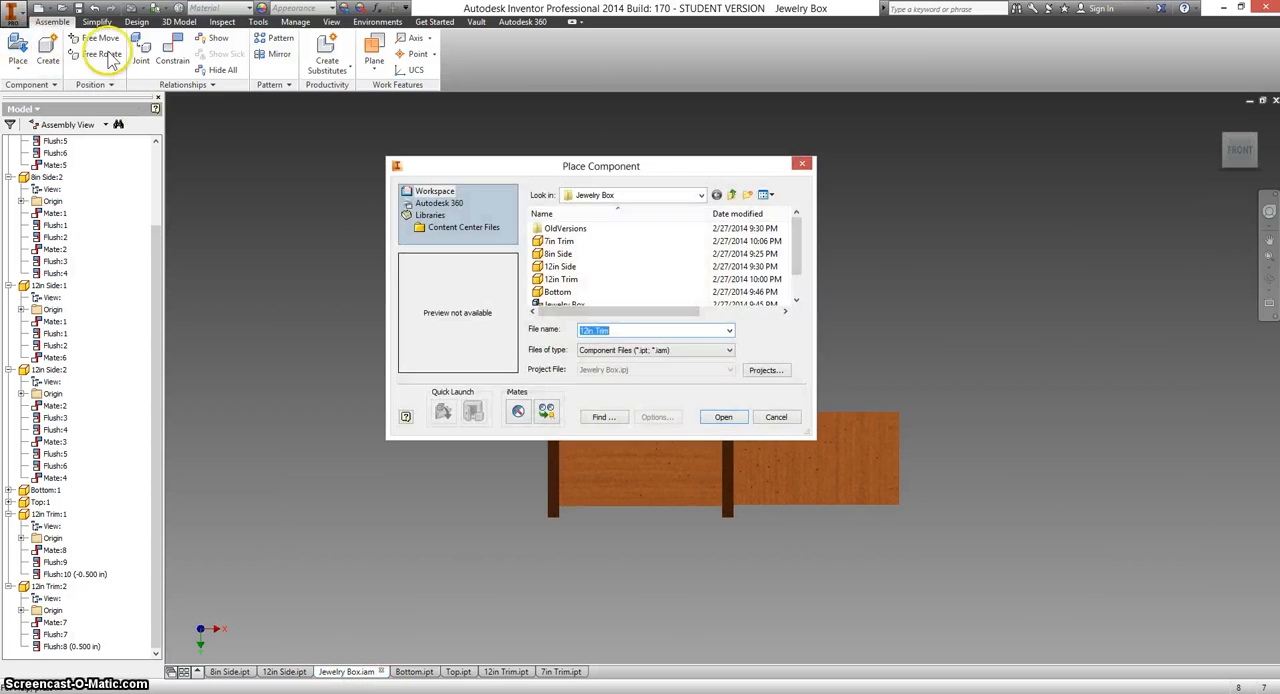
click(558, 241)
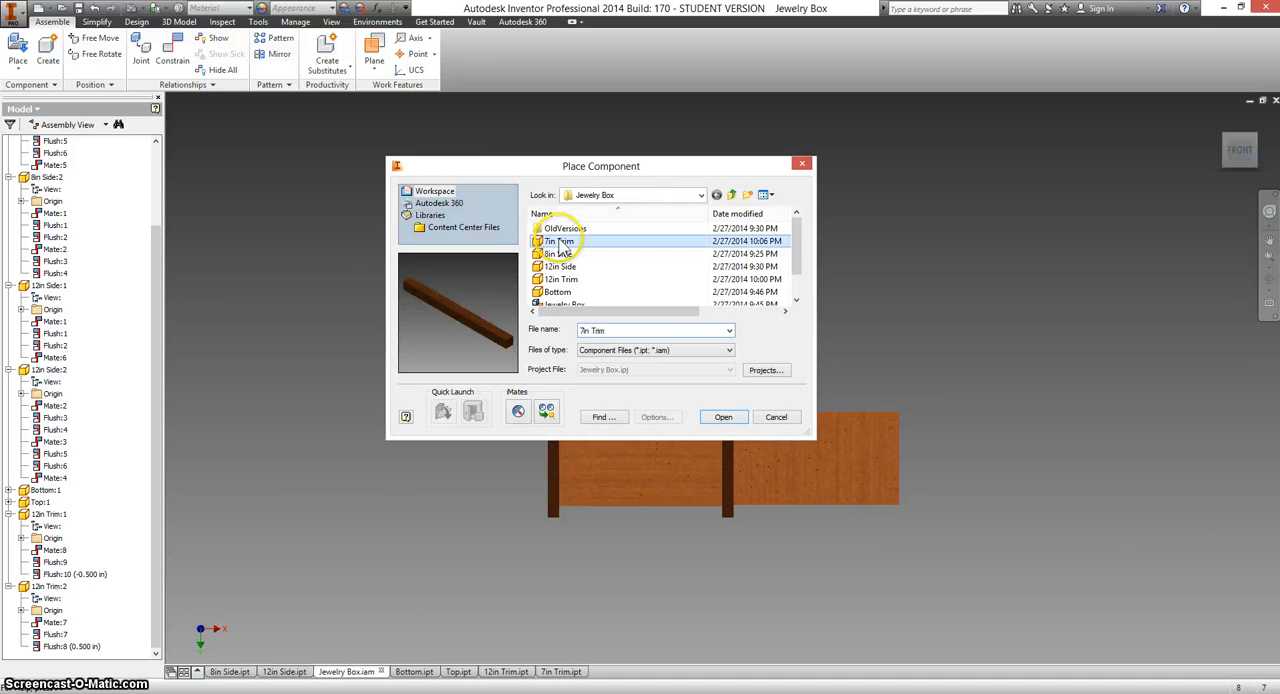
click(723, 417)
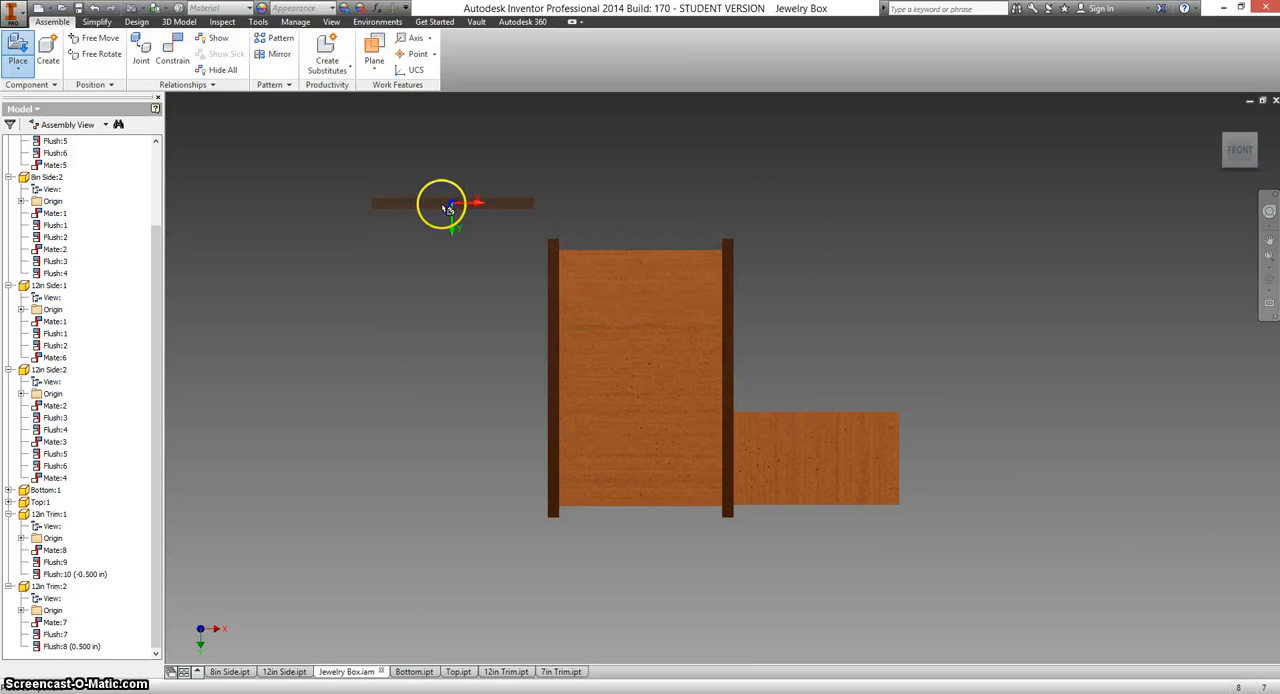
click(415, 213)
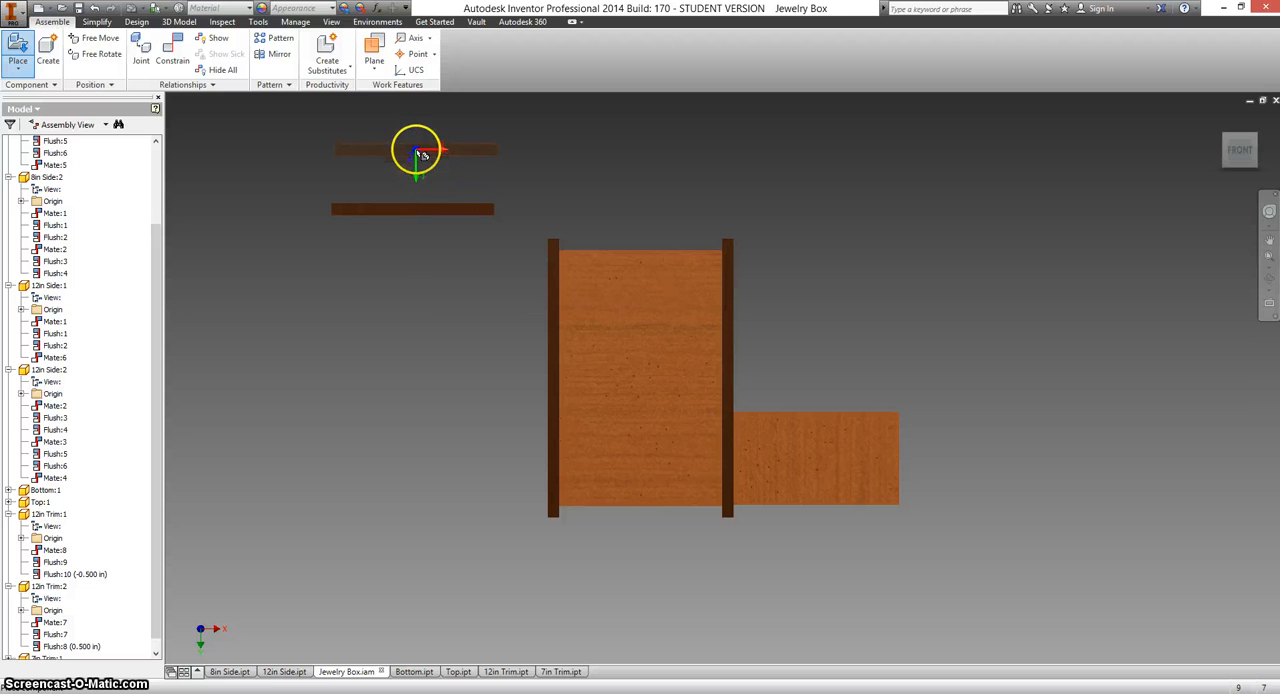
click(414, 152)
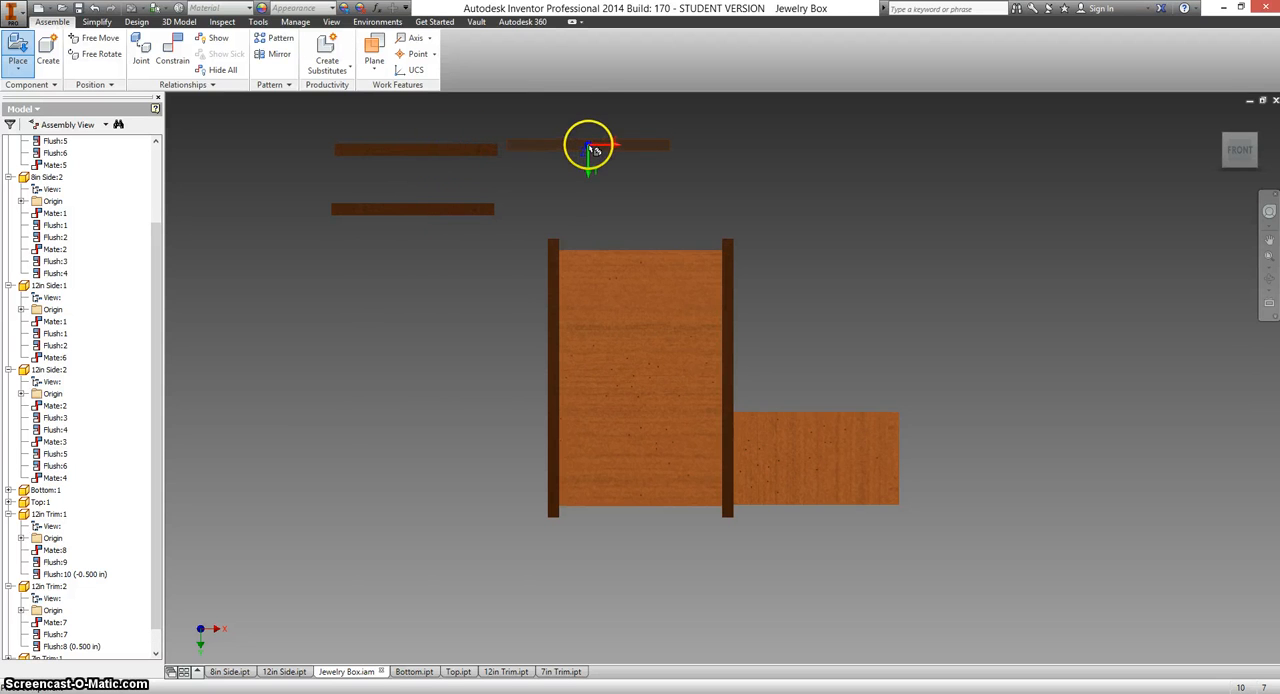
right_click(590, 150)
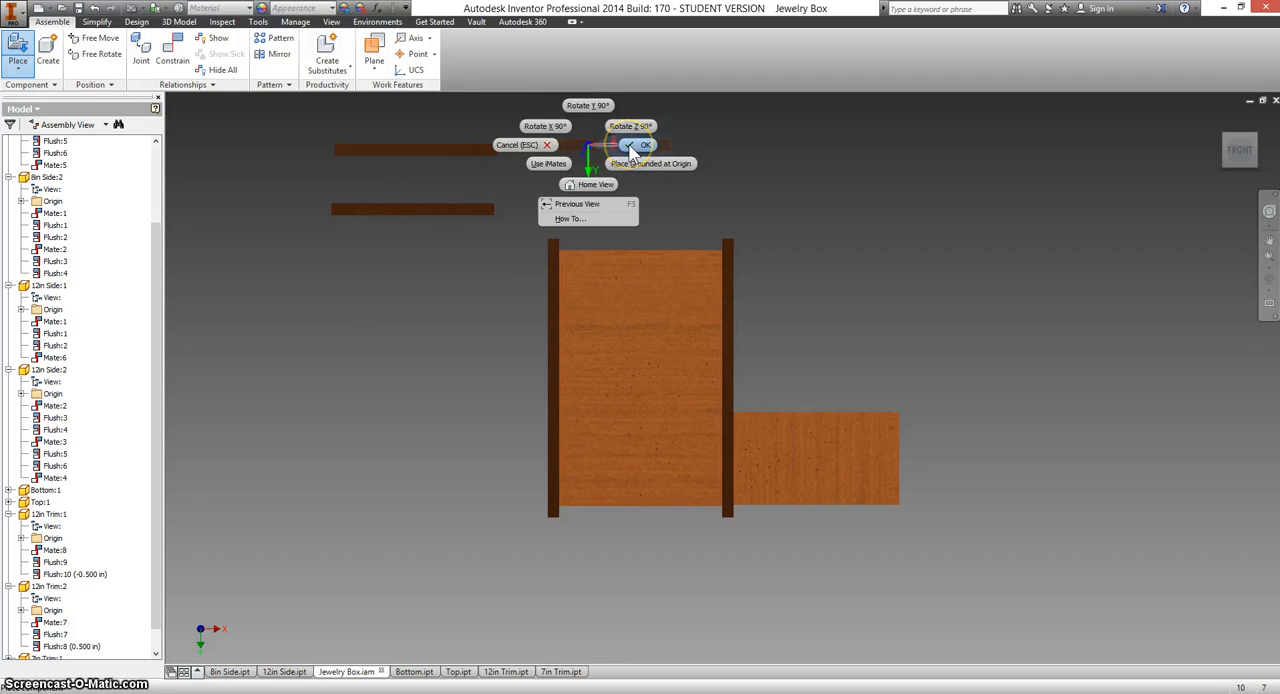
click(631, 148)
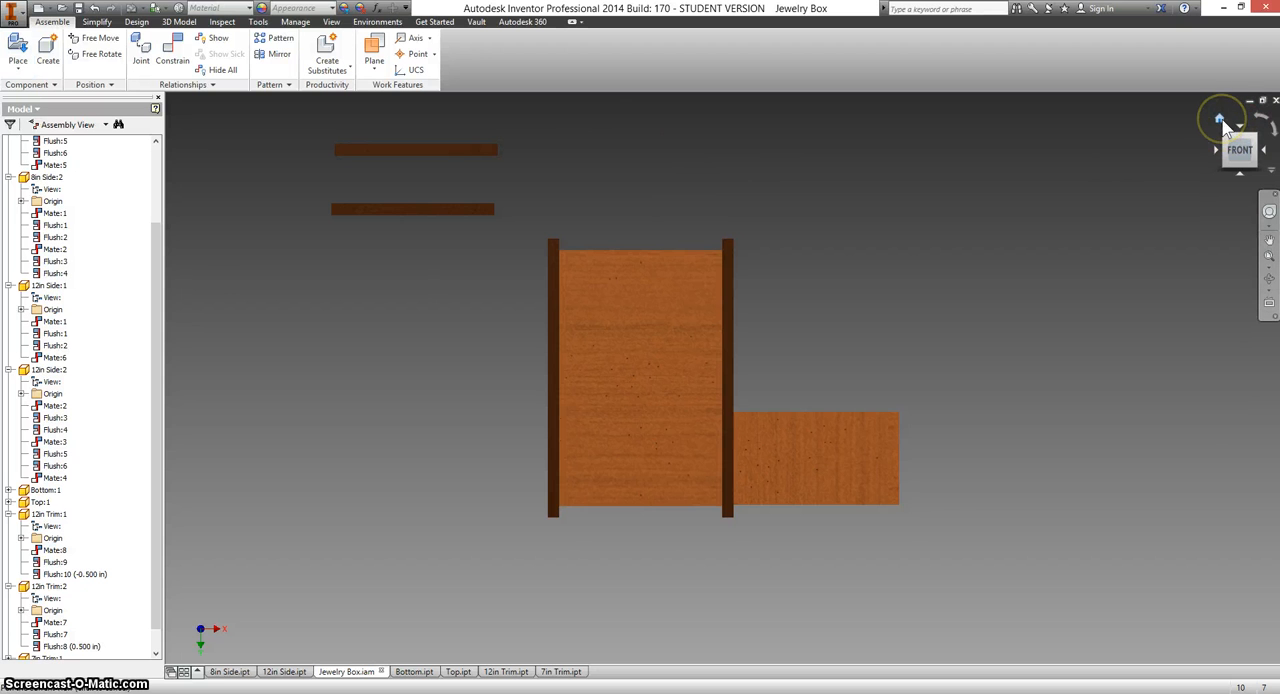
Mate the end face of the upper 7in Trim to the inner side face of 12in Trim:1 with 0 in offset.
click(1220, 122)
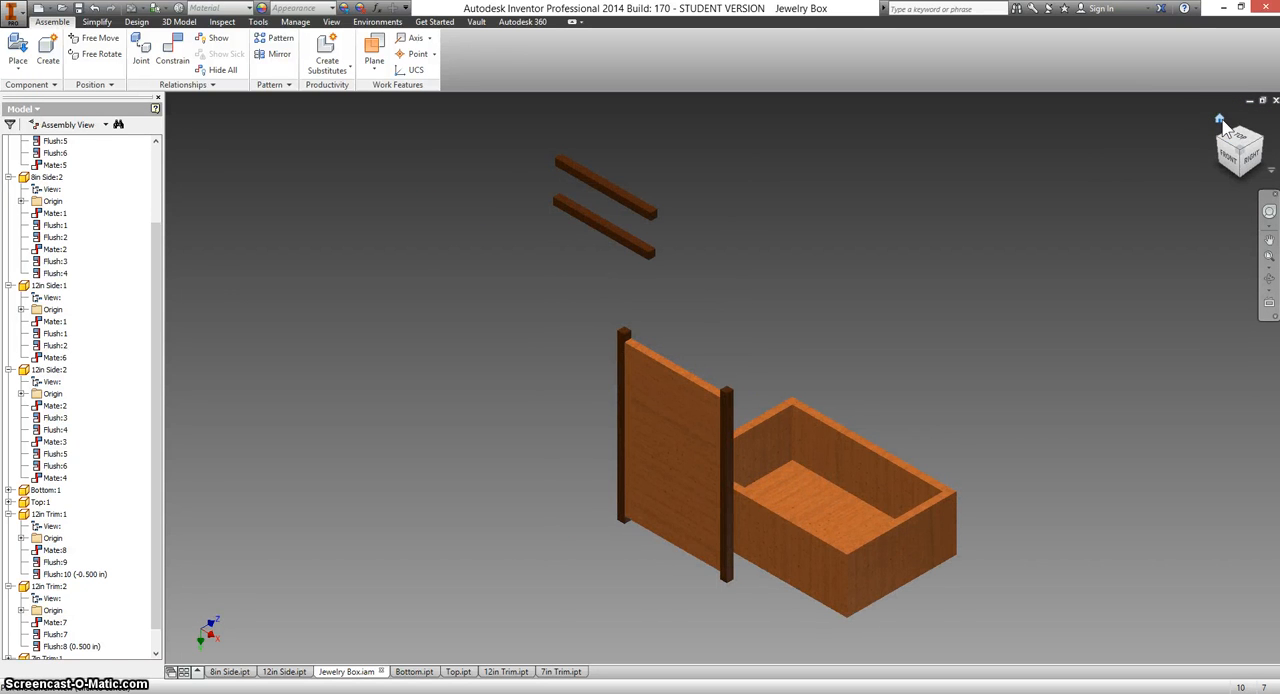
click(1210, 120)
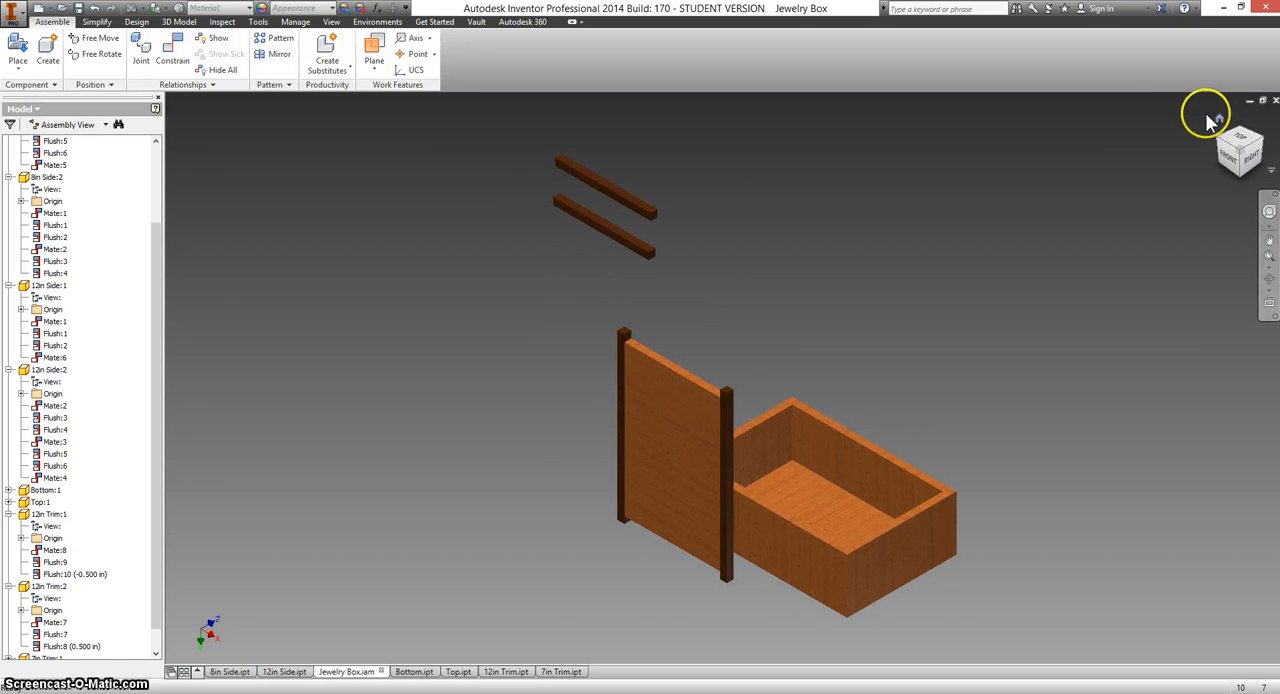
click(158, 57)
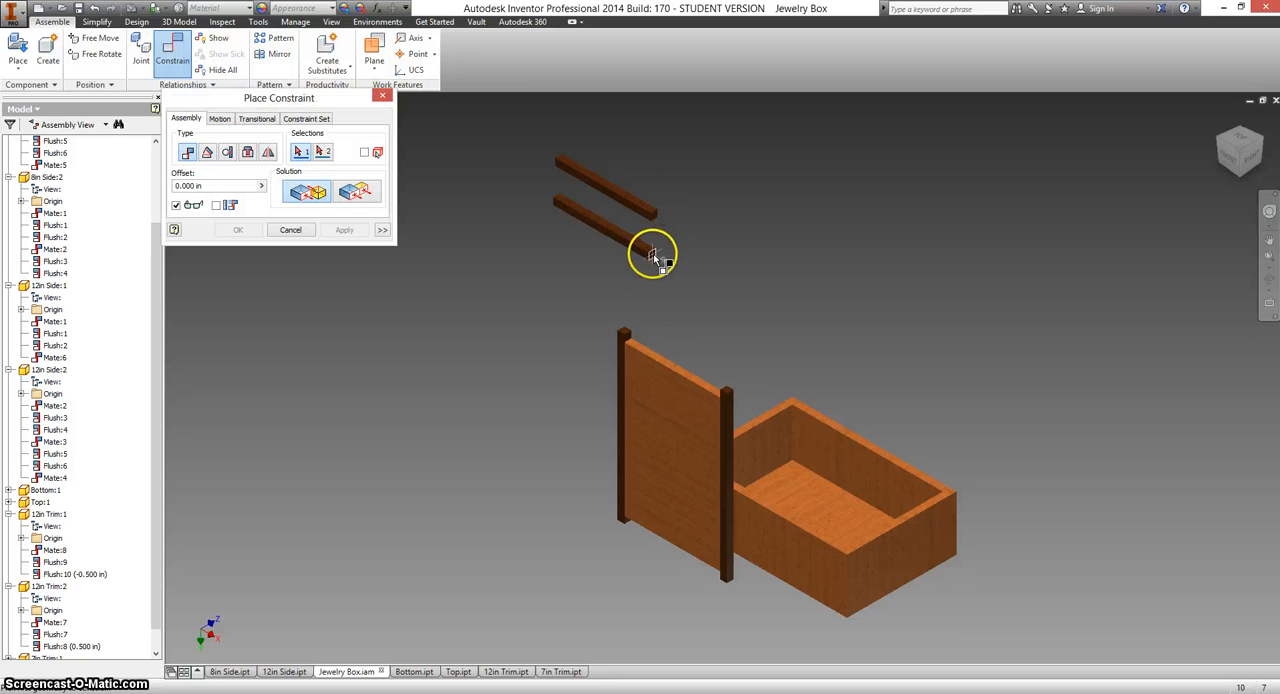
mouse_move(656, 258)
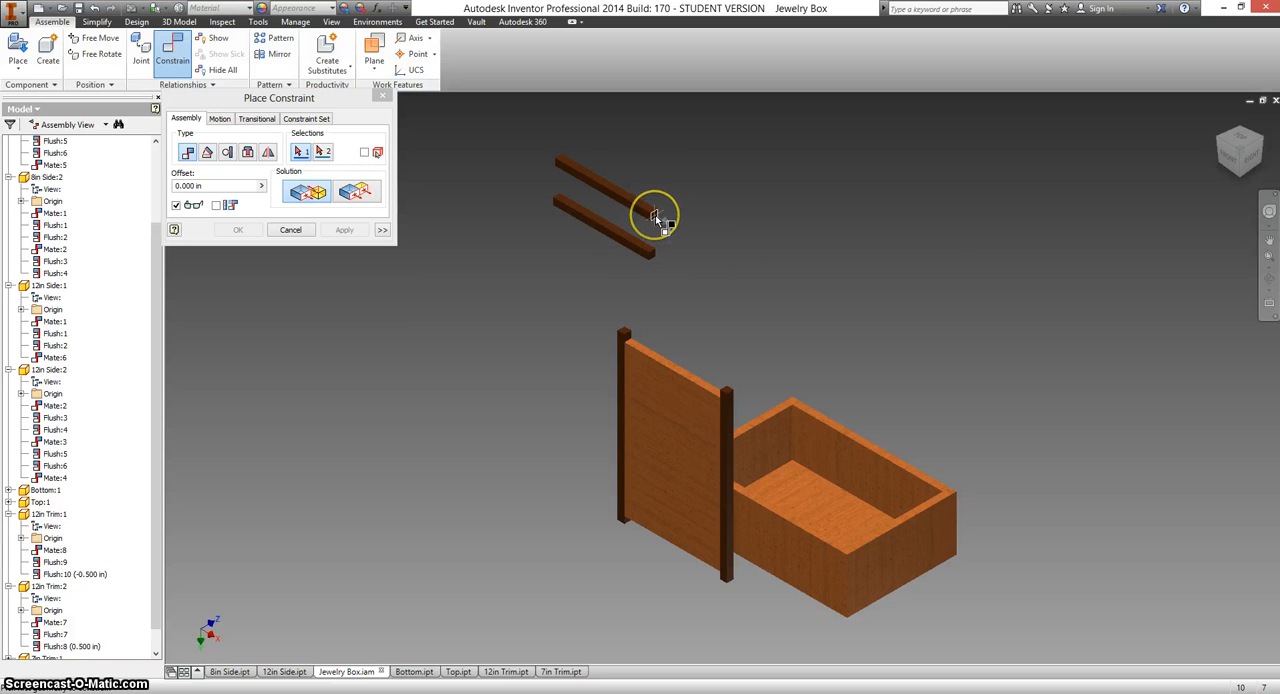
click(655, 217)
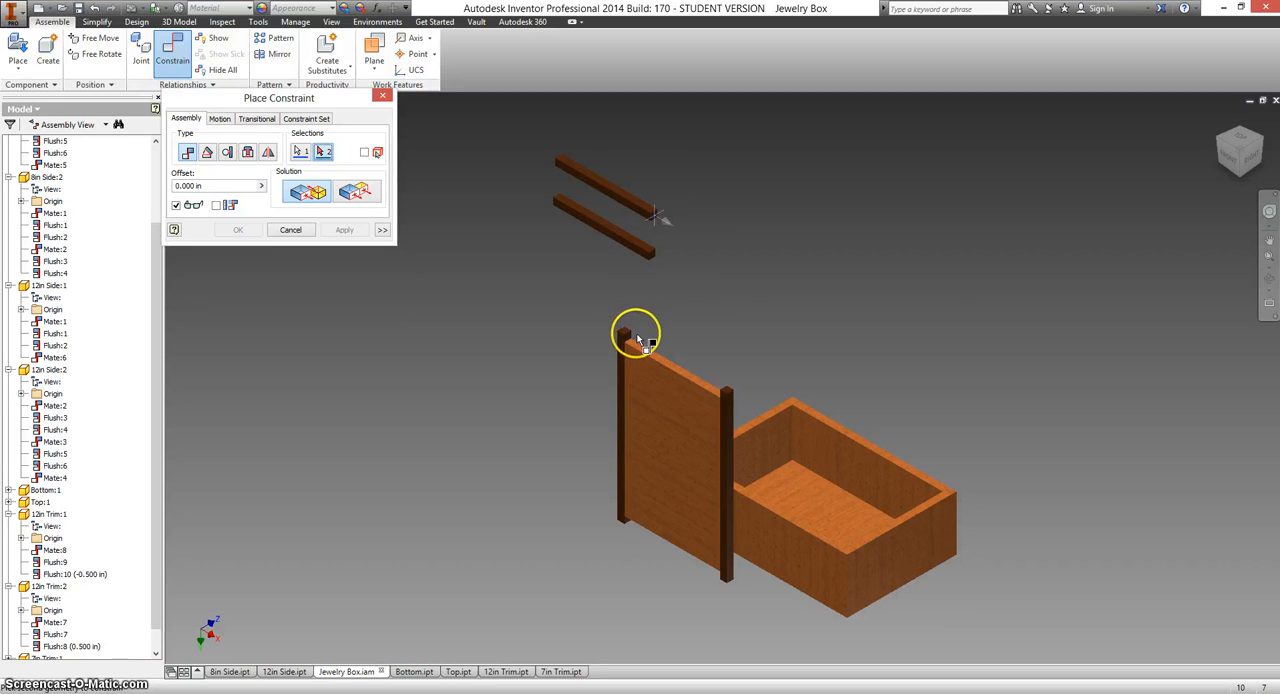
scroll(628, 340, down, 2)
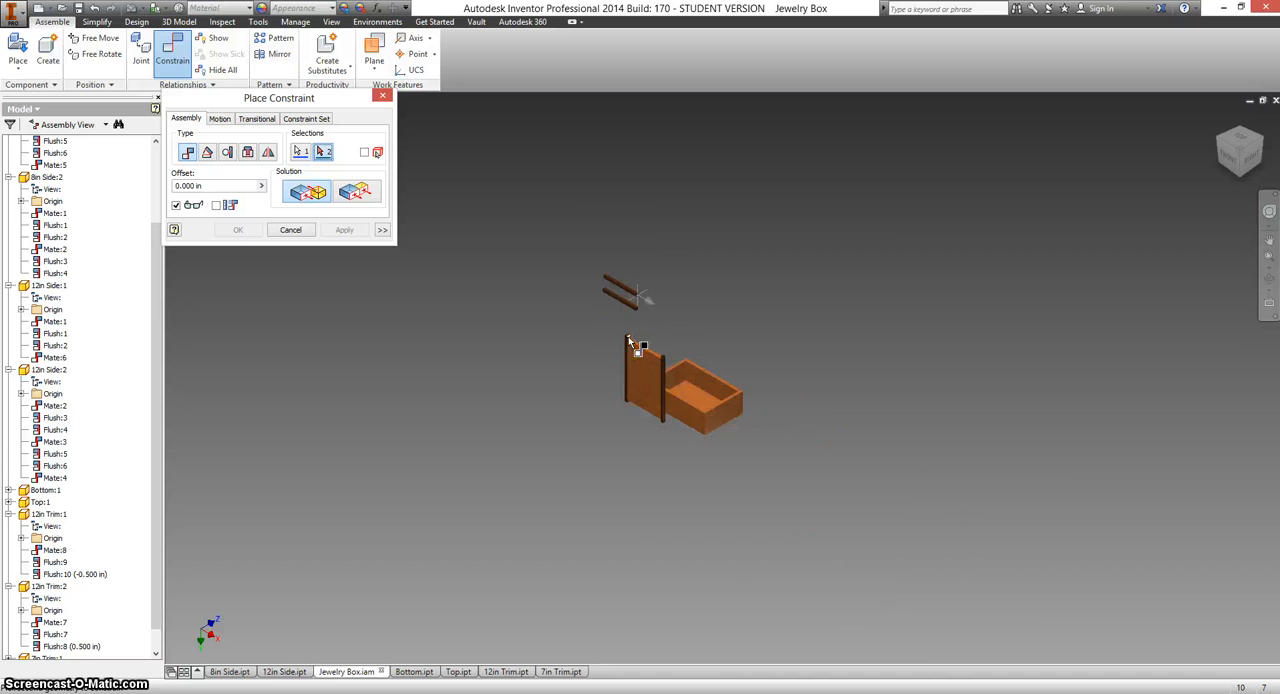
scroll(628, 340, up, 5)
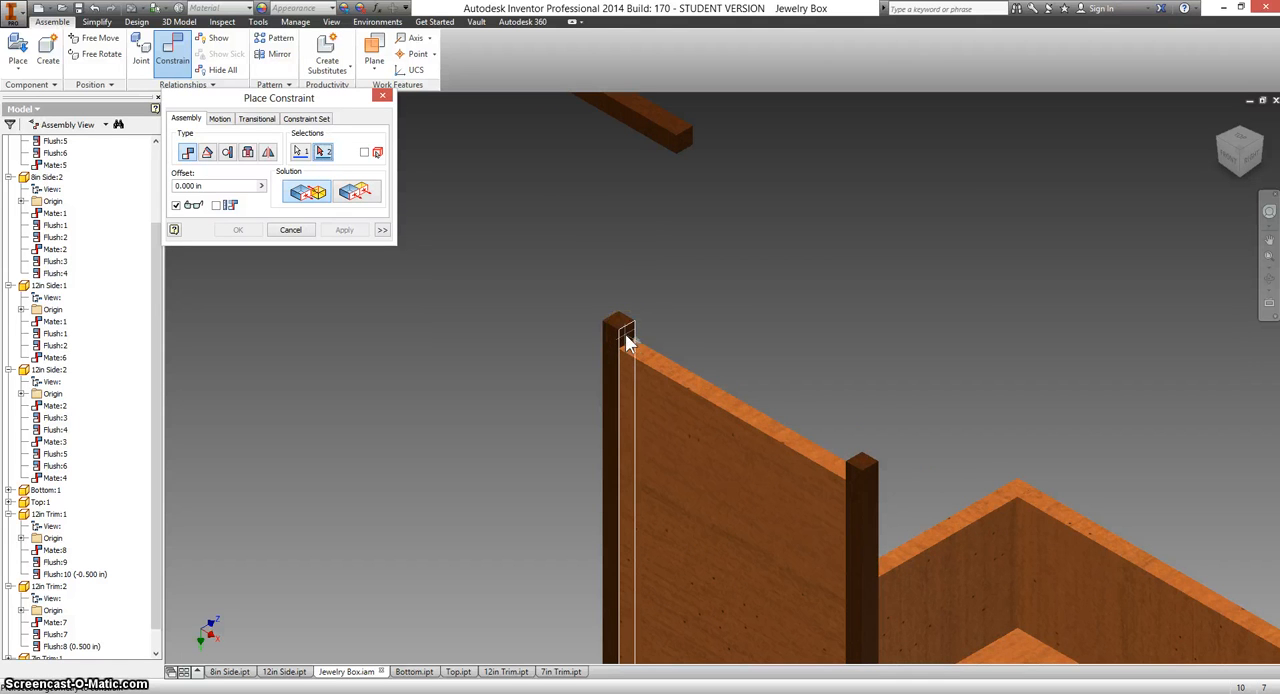
click(626, 343)
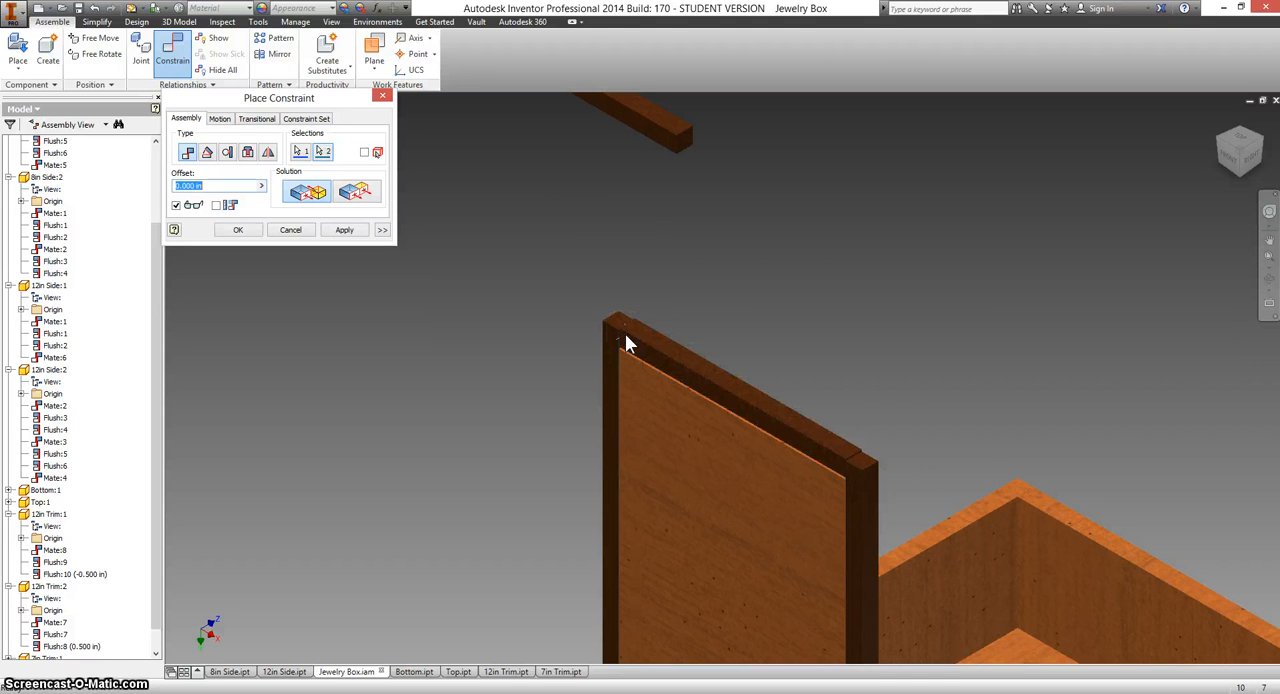
click(344, 230)
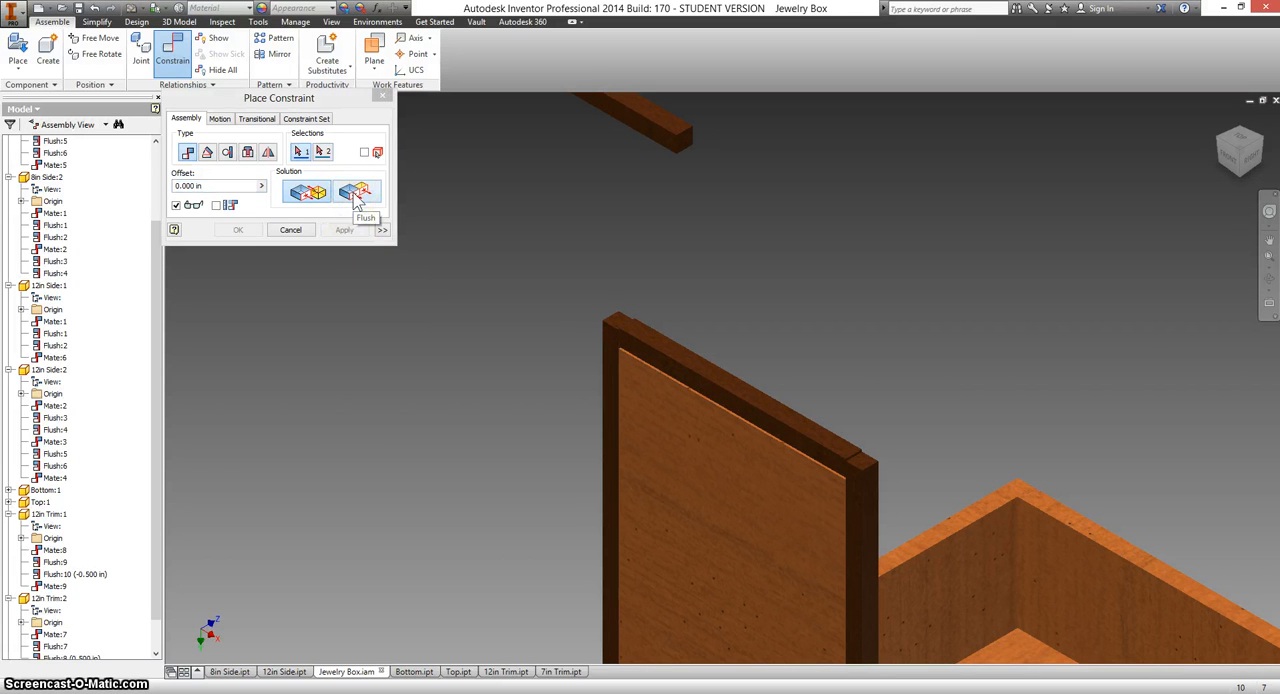
Add a flush constraint with 0 in offset between the end face of 12in Trim:1 and the outer face of the upper 7in Trim.
click(358, 195)
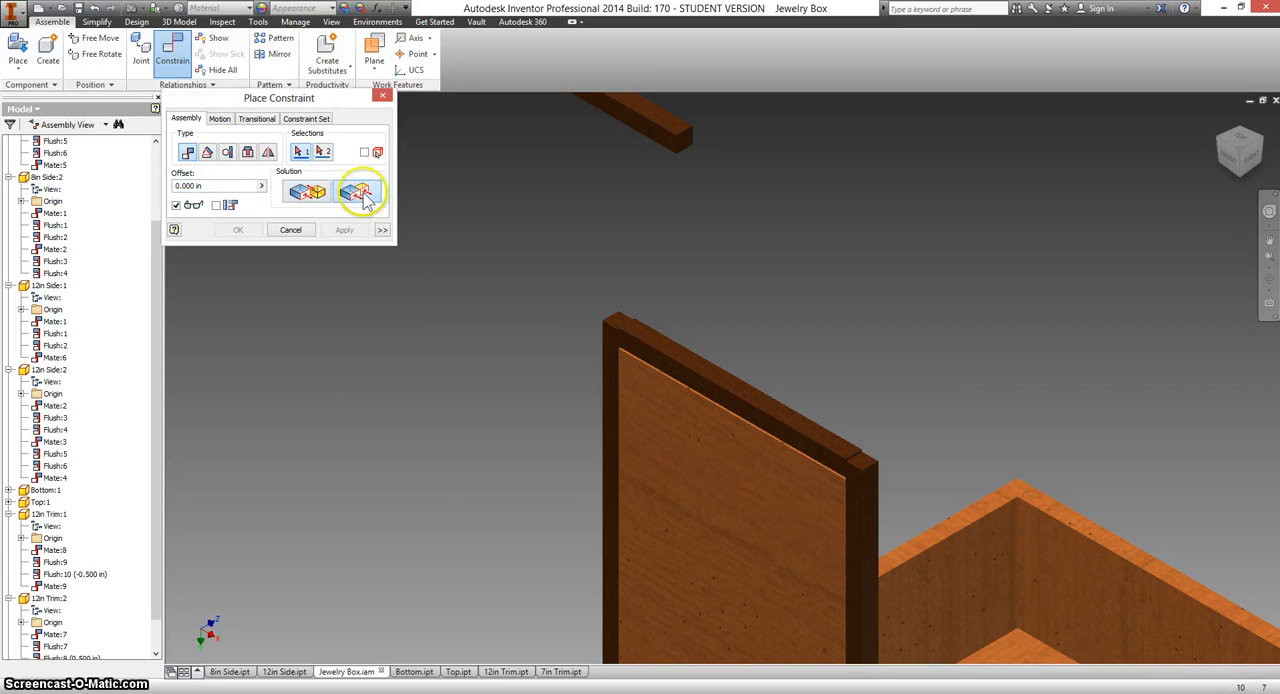
click(615, 322)
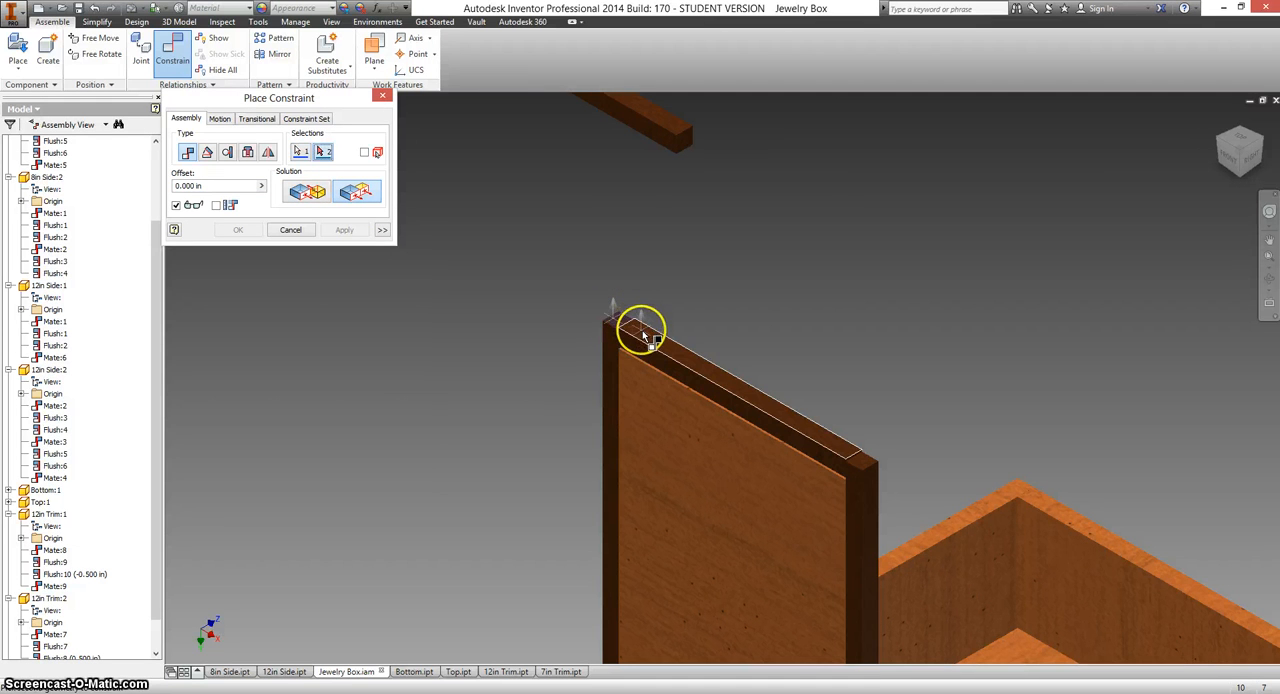
click(641, 336)
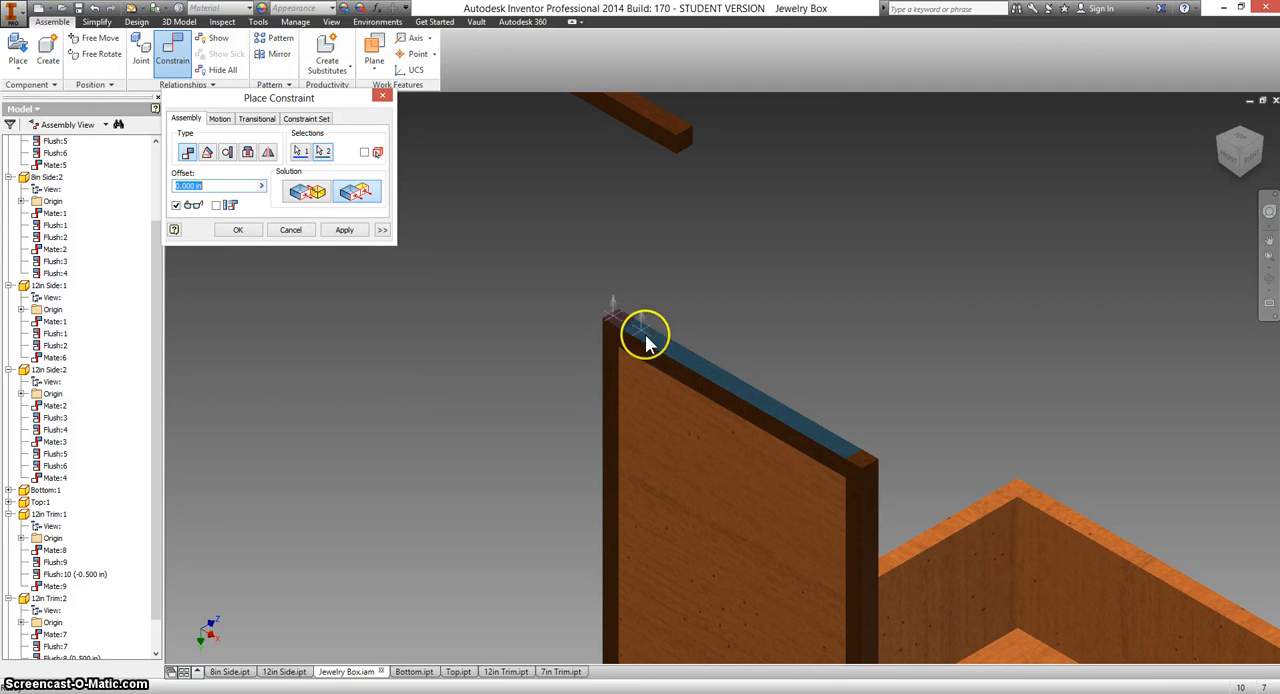
click(346, 231)
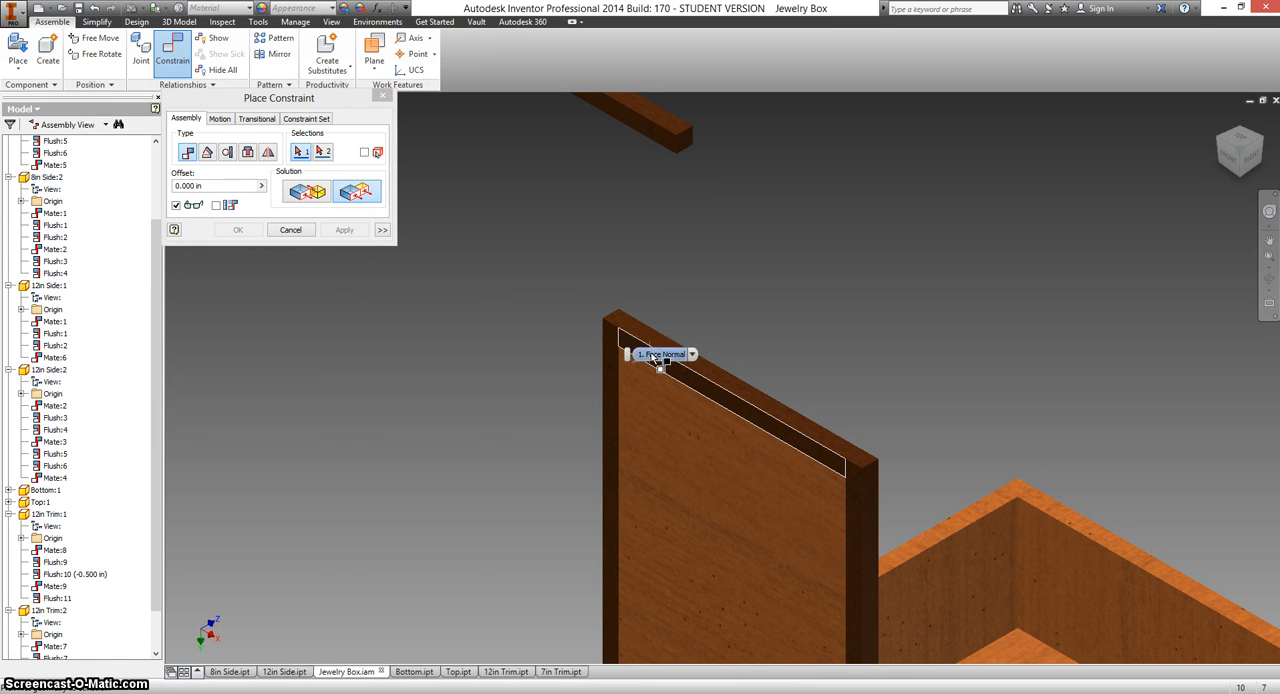
Make the broad front face of the upper 7in Trim flush with the face of the cherry lid panel and finish constraining.
click(704, 384)
click(705, 384)
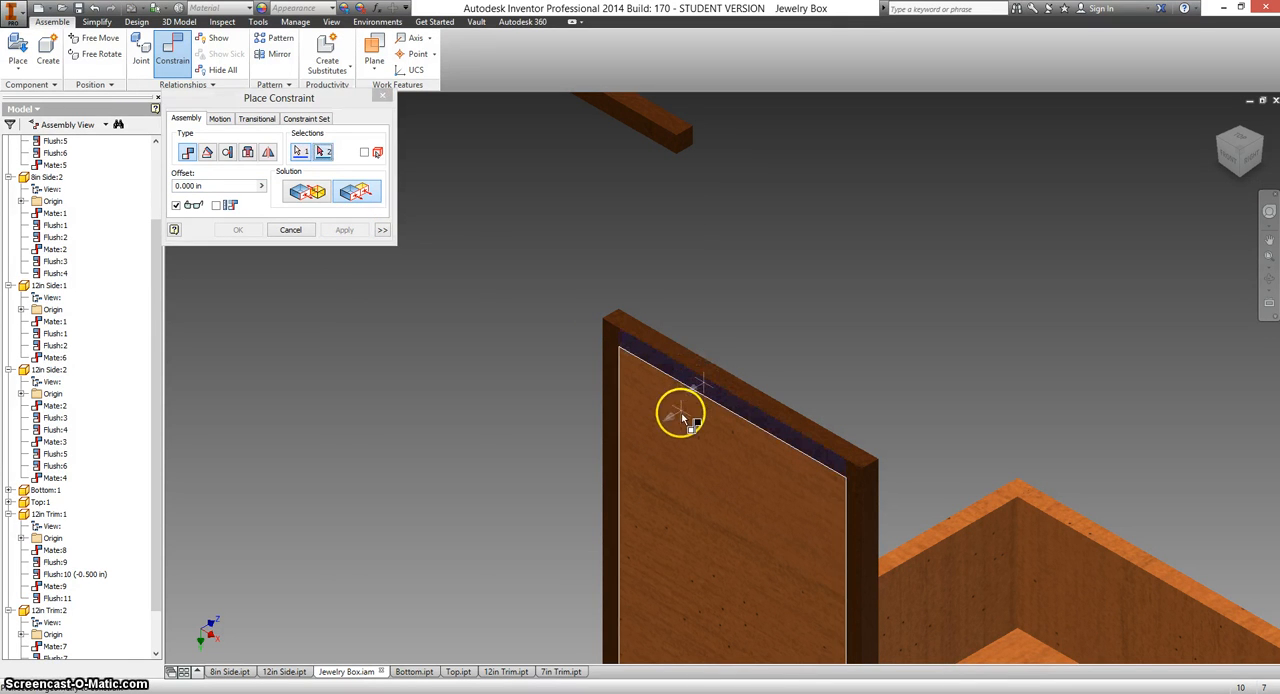
click(700, 432)
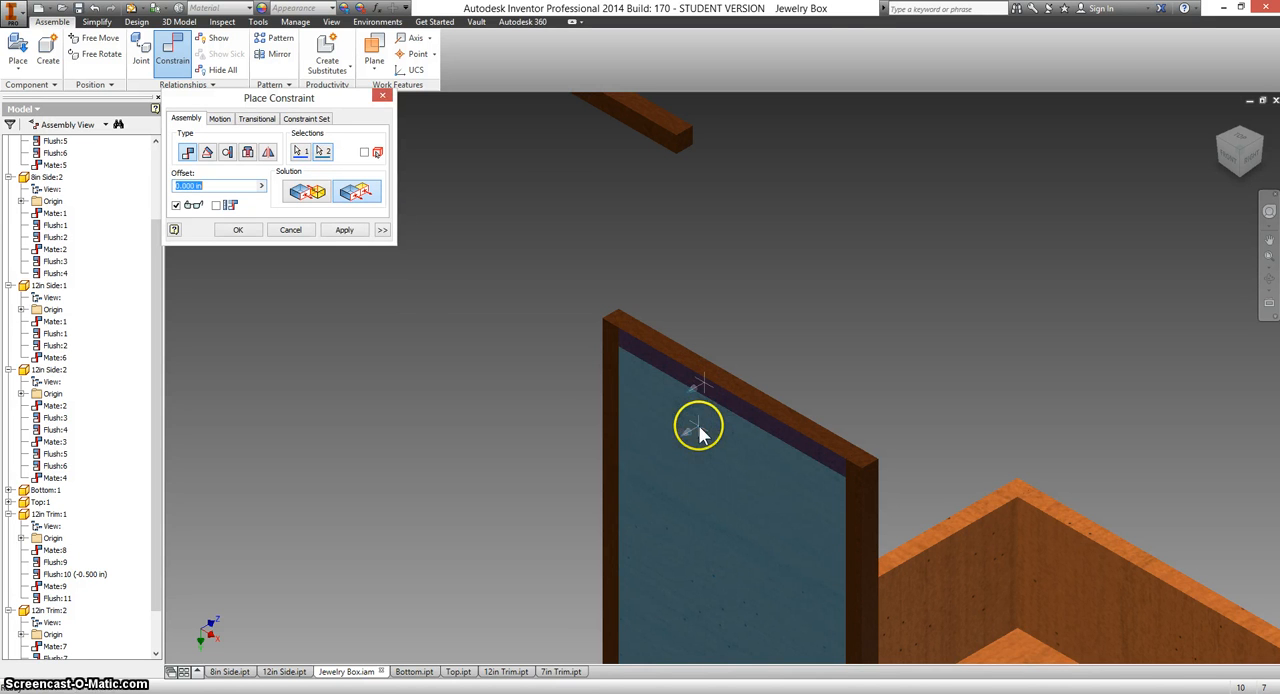
click(344, 231)
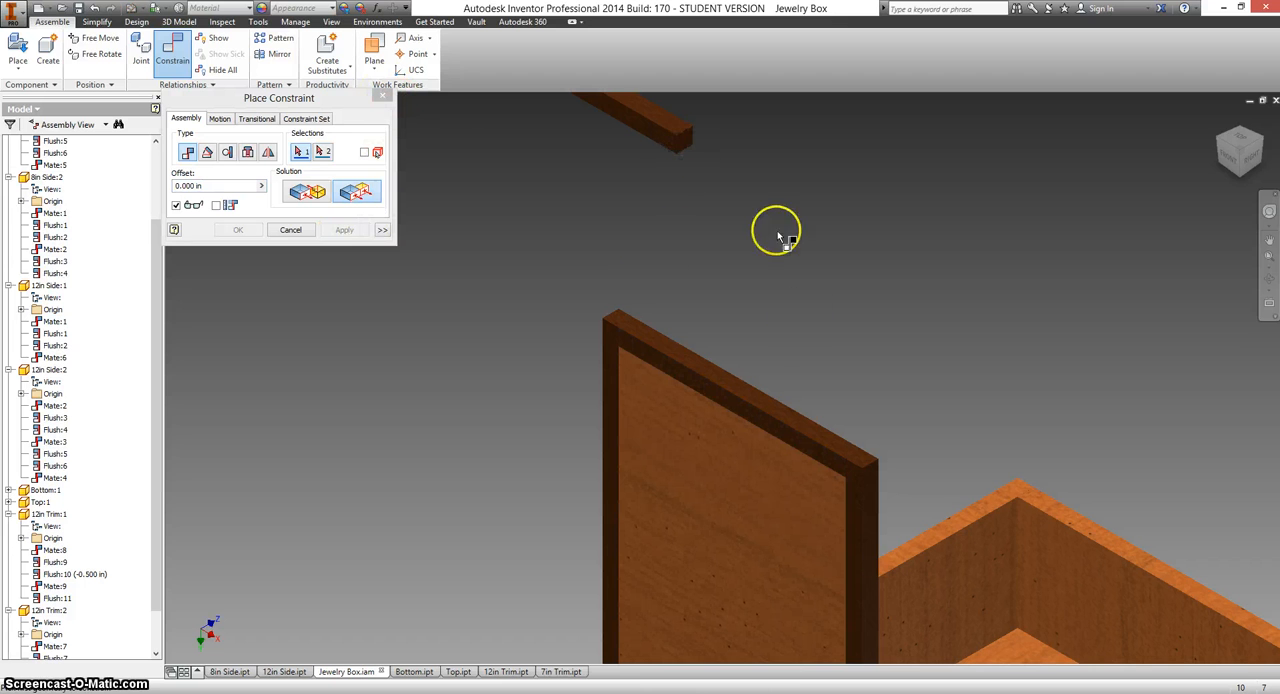
click(291, 231)
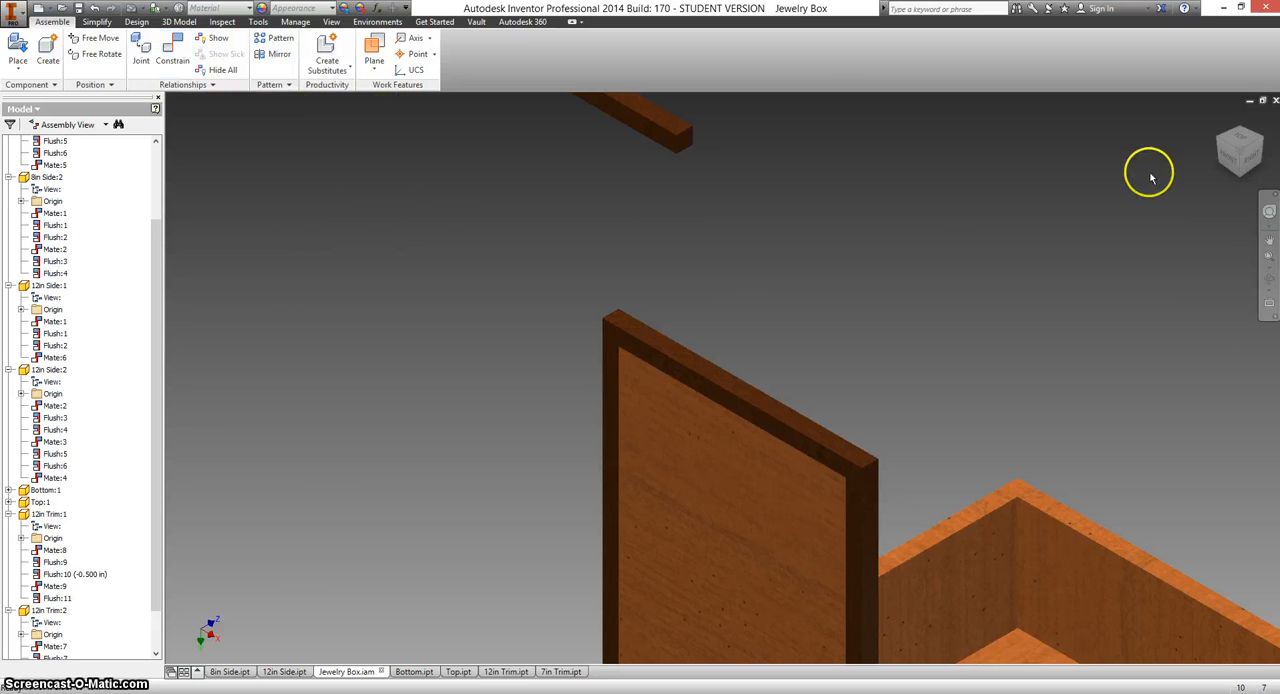
Move the unconstrained 7in Trim to just below the open end of the lid panel.
click(1240, 181)
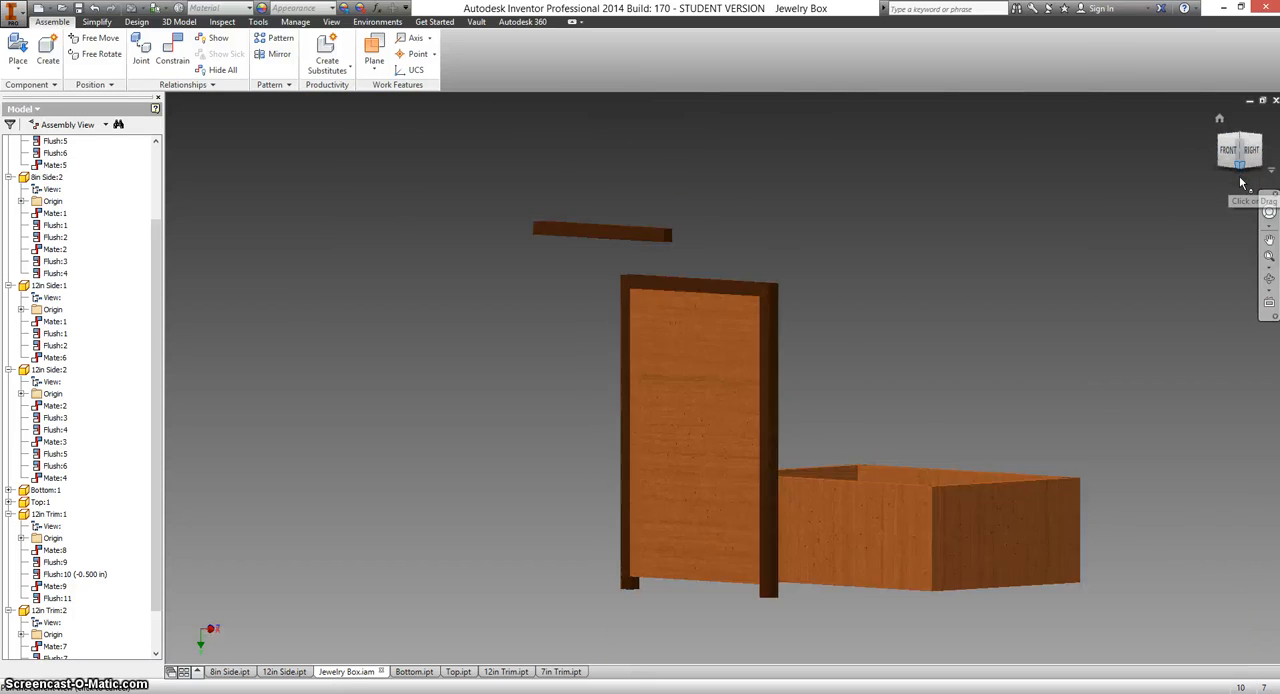
click(1238, 143)
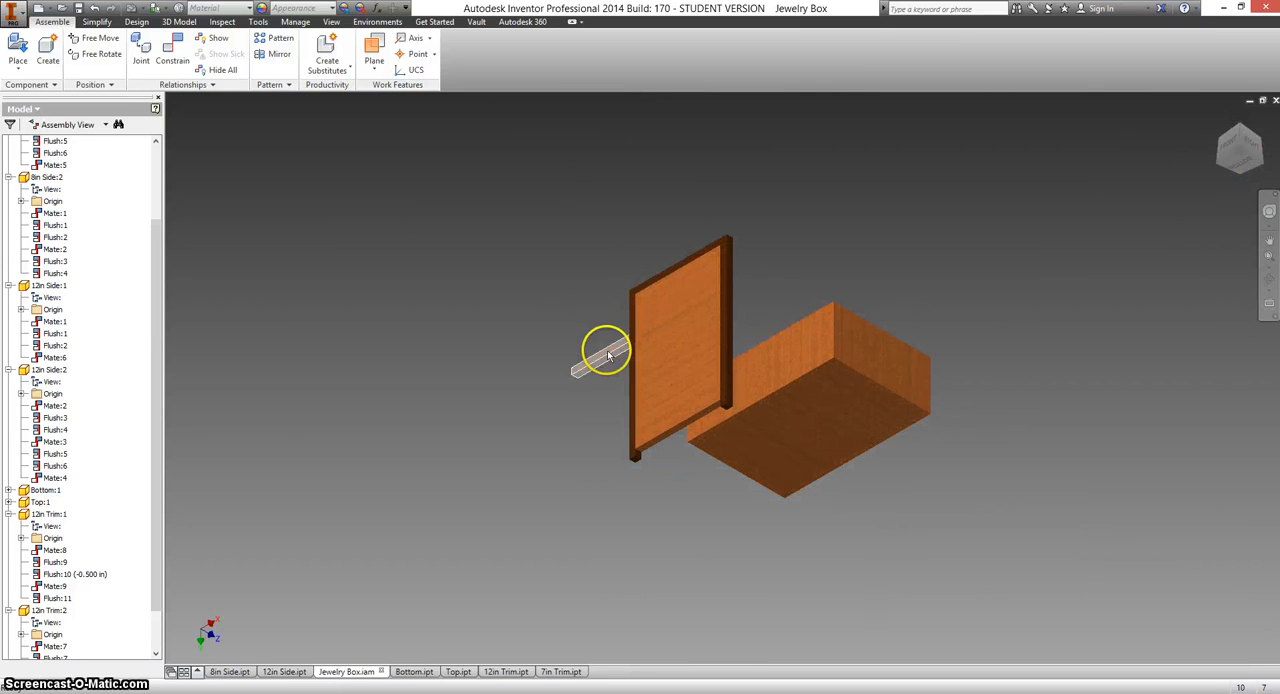
drag(608, 352, 669, 535)
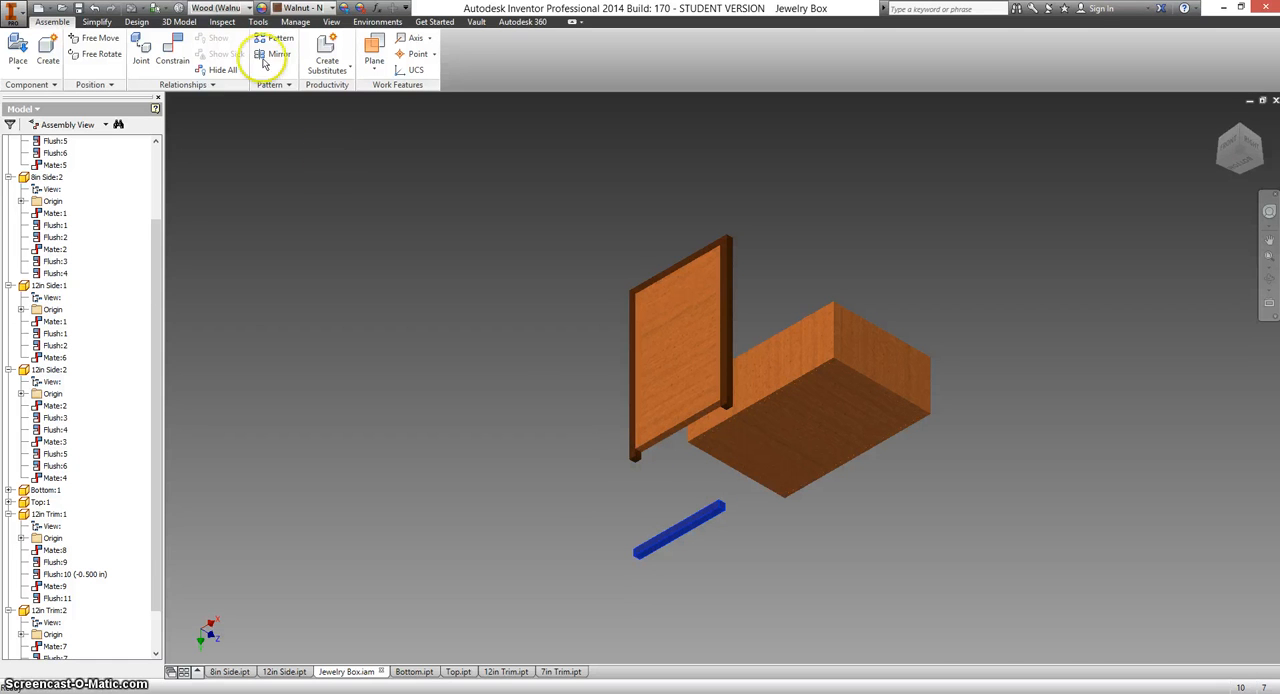
Mate the lower edge face of the lid panel to the long side face of the second 7in Trim with 0 in offset.
click(174, 50)
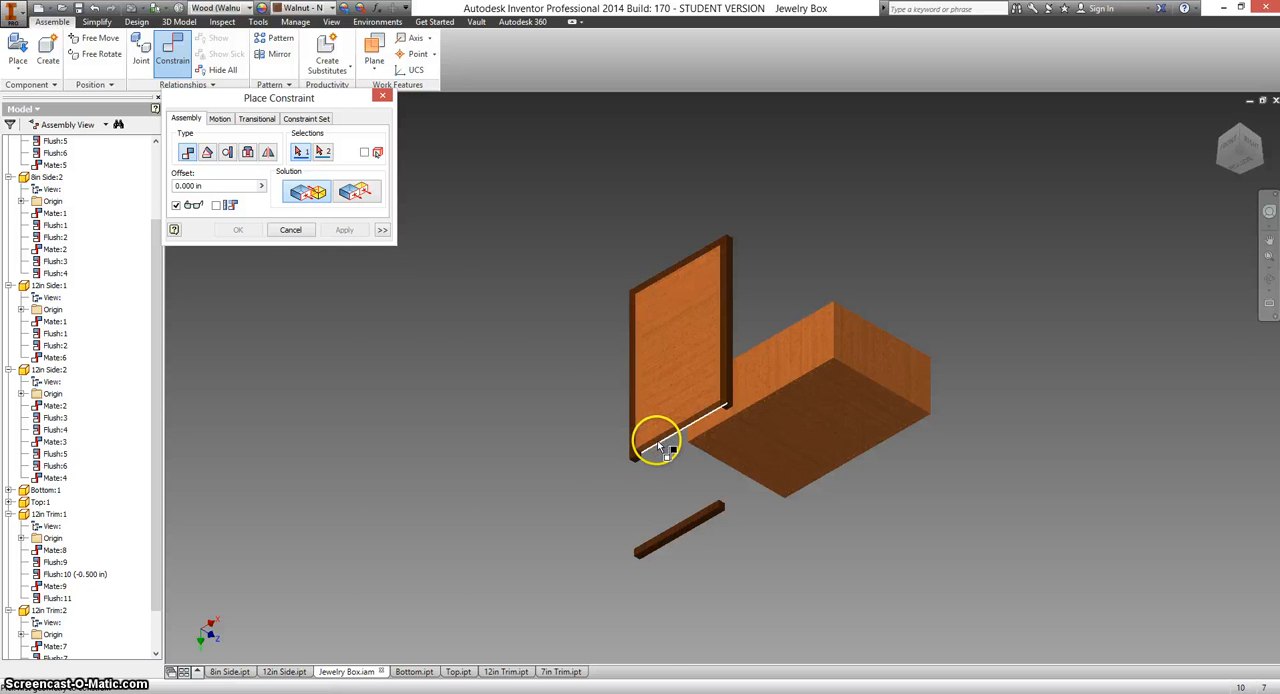
scroll(657, 439, down, 4)
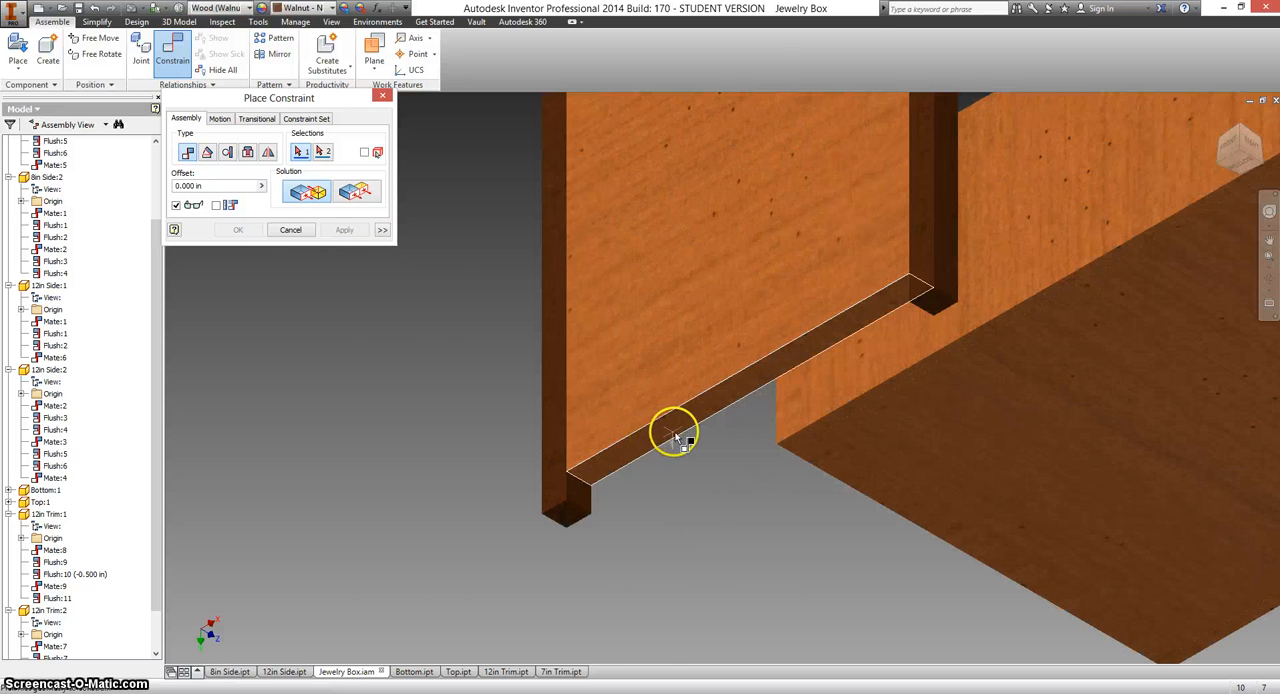
click(672, 433)
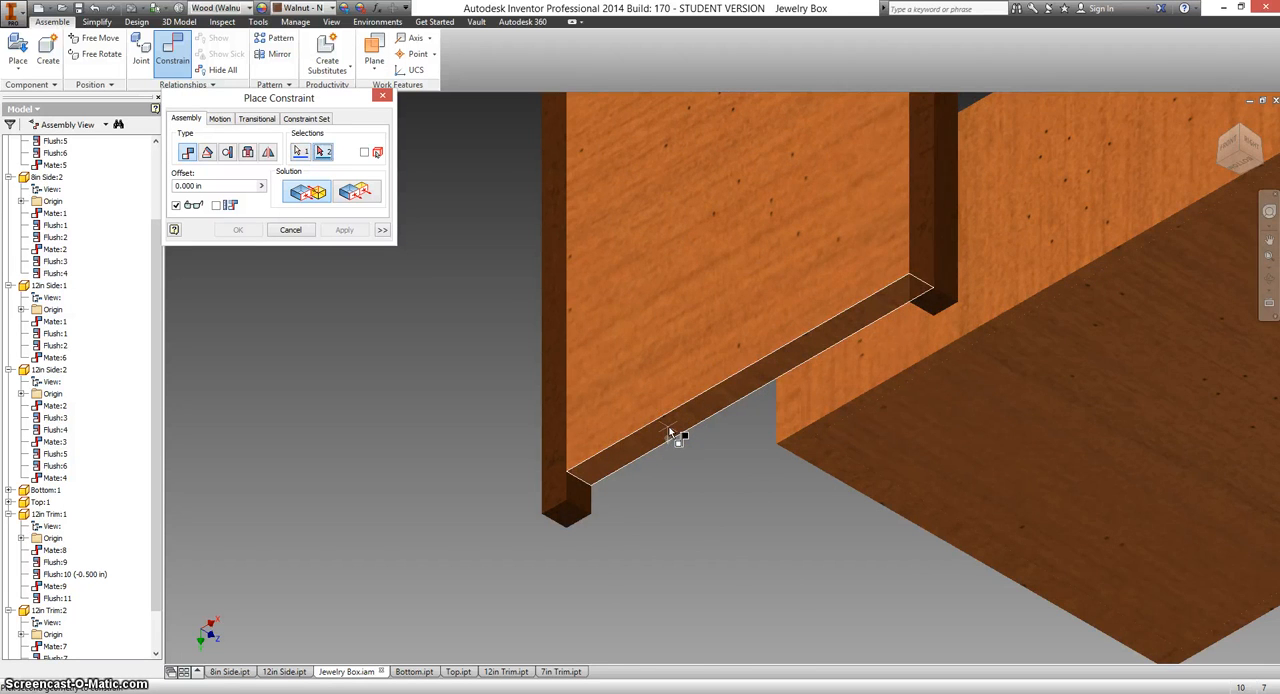
scroll(672, 433, up, 3)
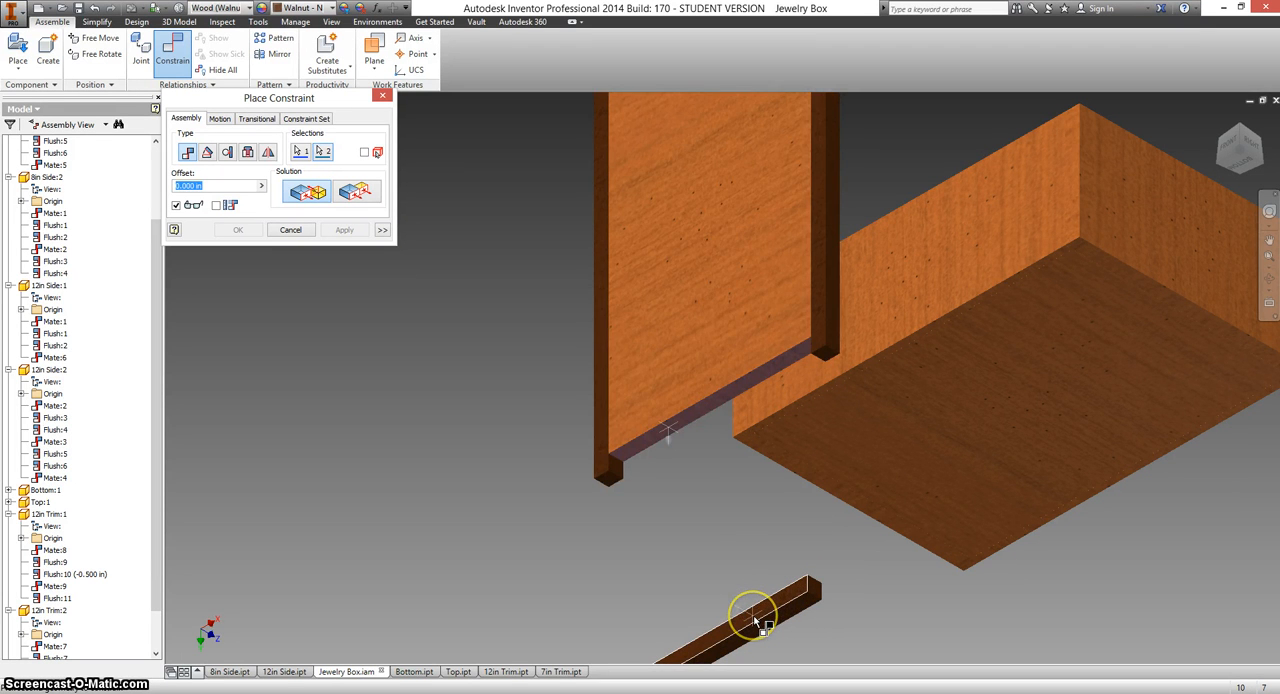
click(757, 622)
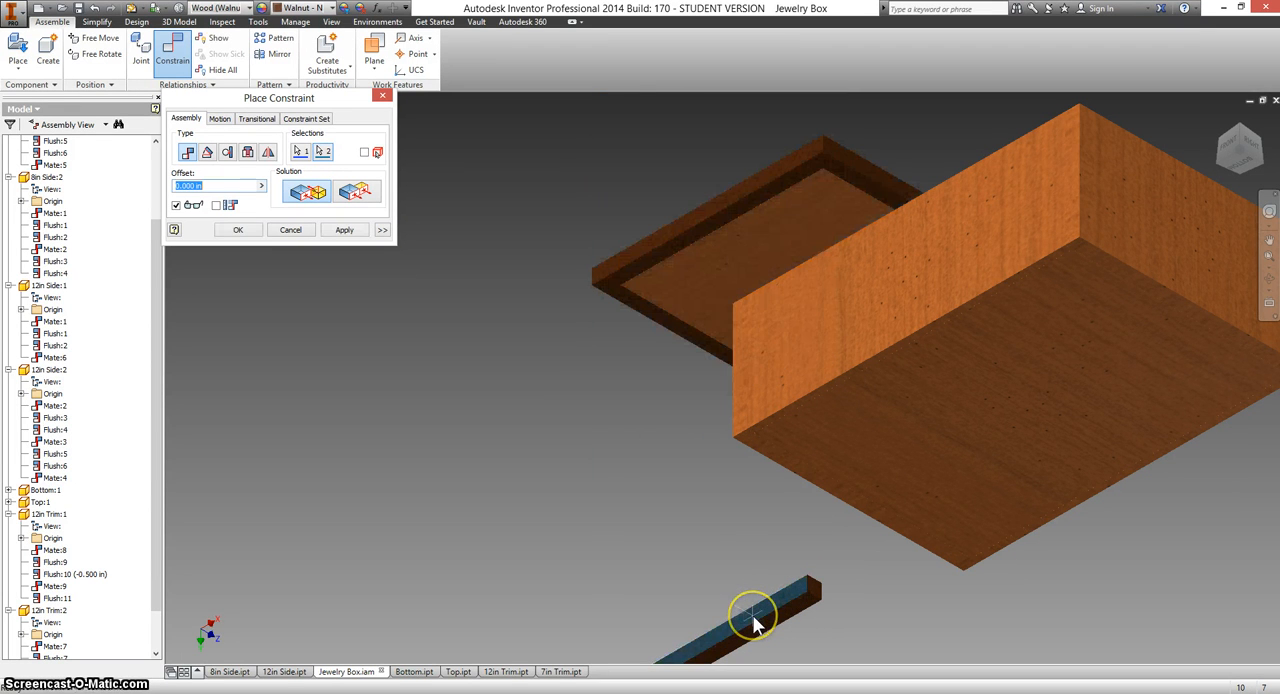
click(342, 231)
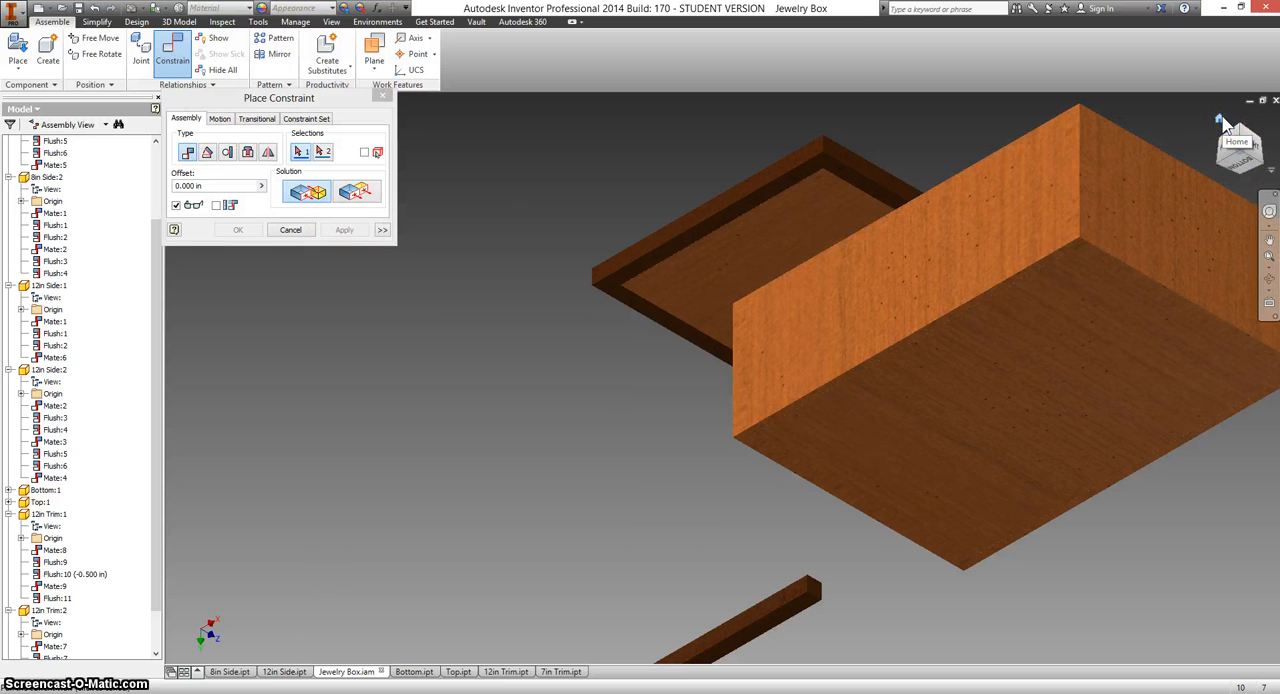
Mate the end face of the second 7in Trim to the inner side face of the adjacent 12in trim with 0 in offset.
click(1220, 119)
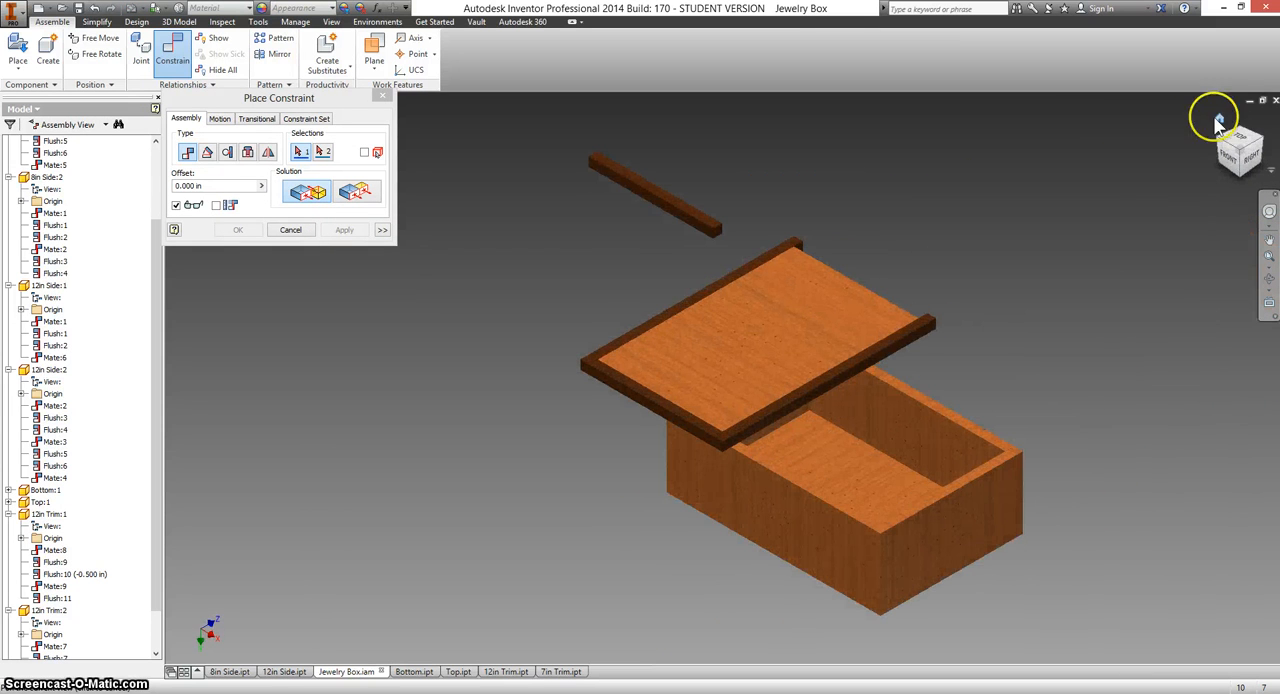
click(718, 233)
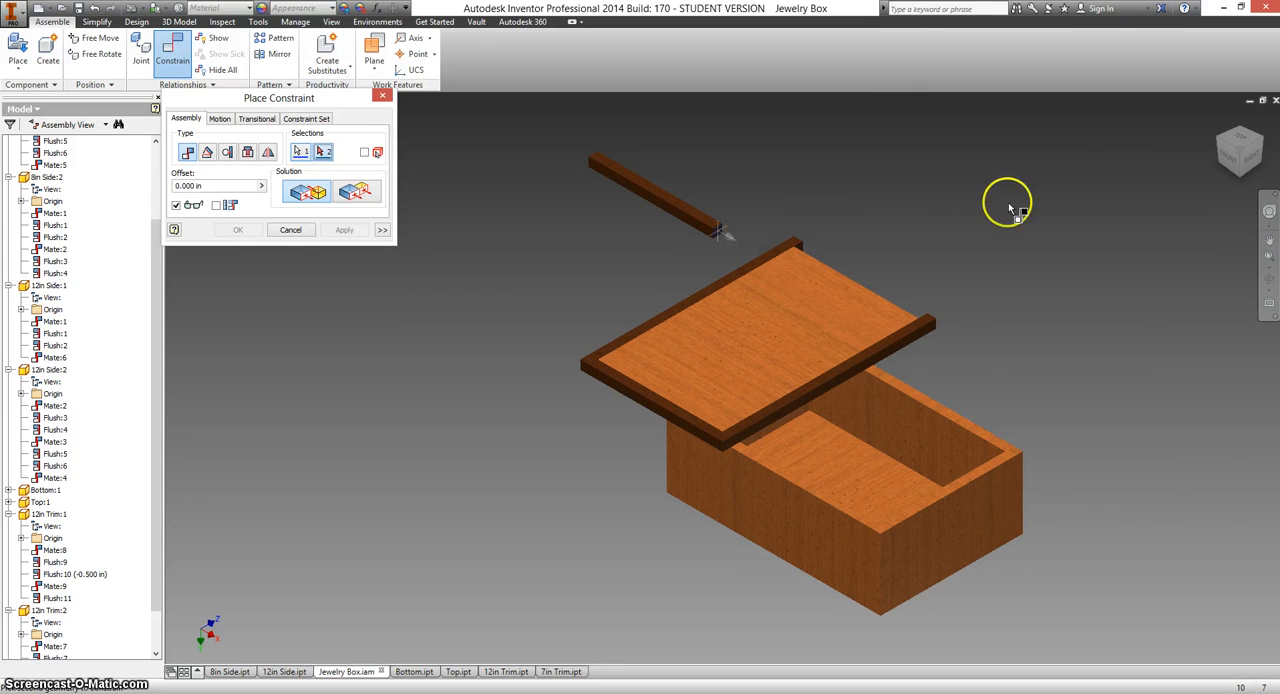
click(1219, 141)
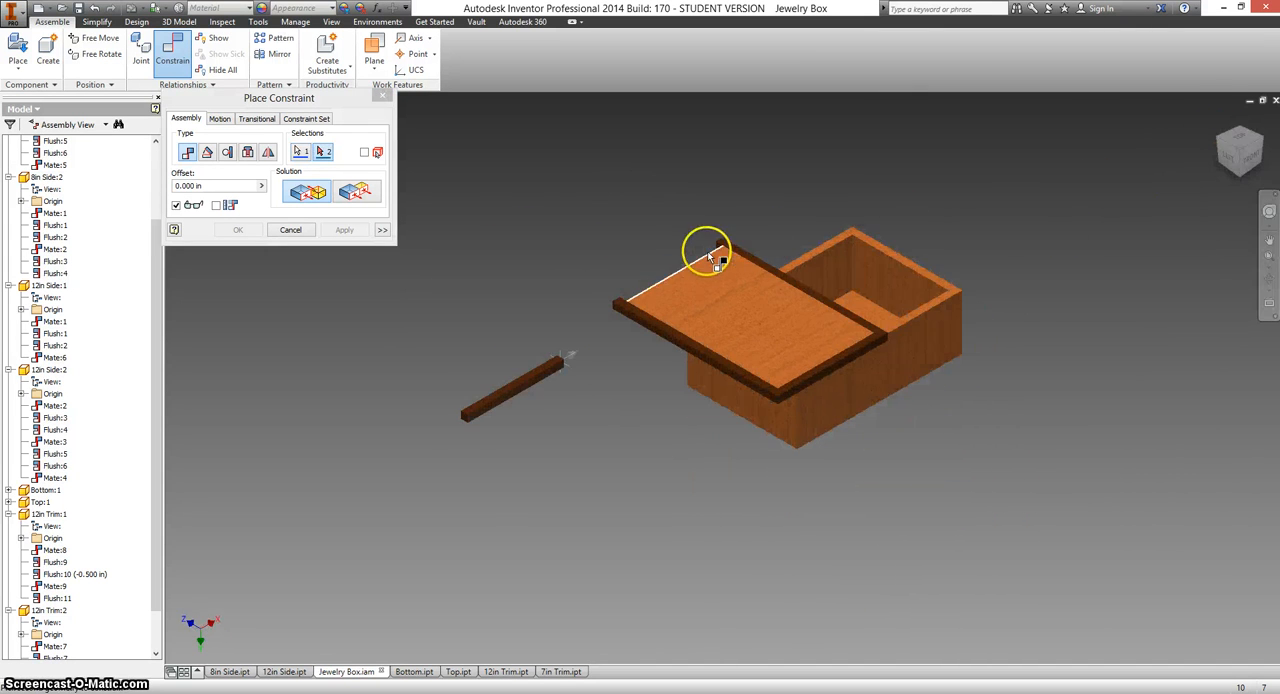
scroll(715, 242, up, 3)
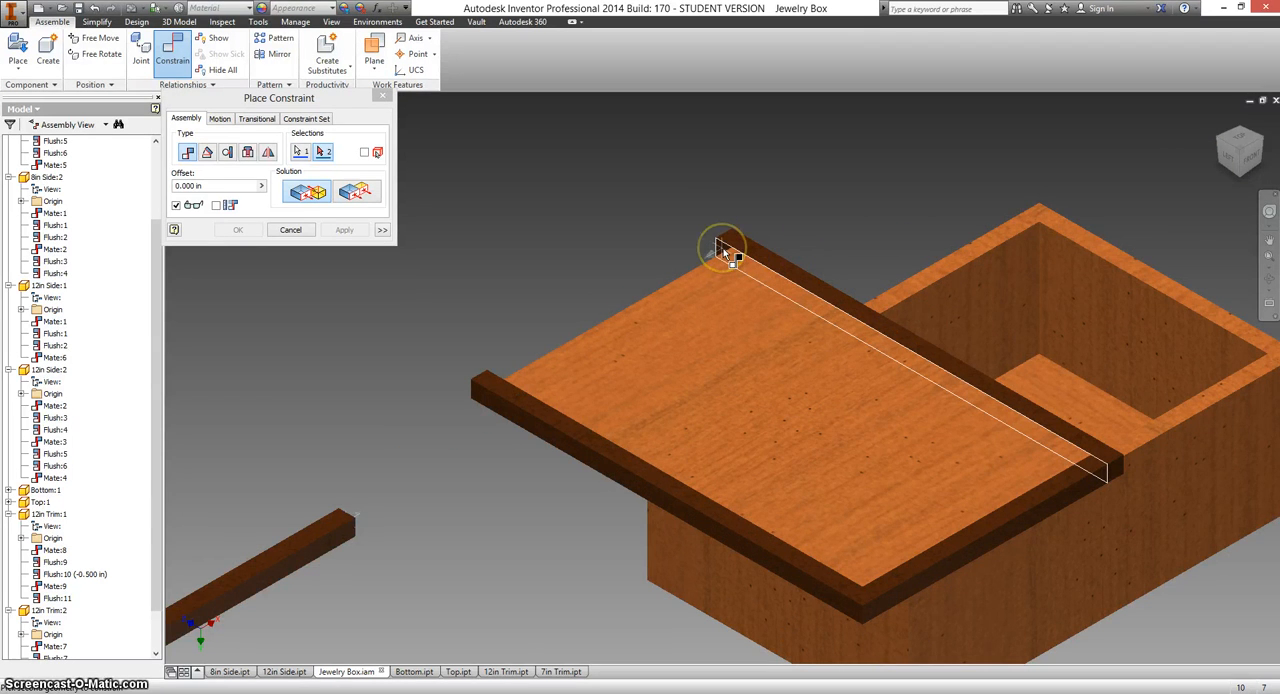
click(722, 247)
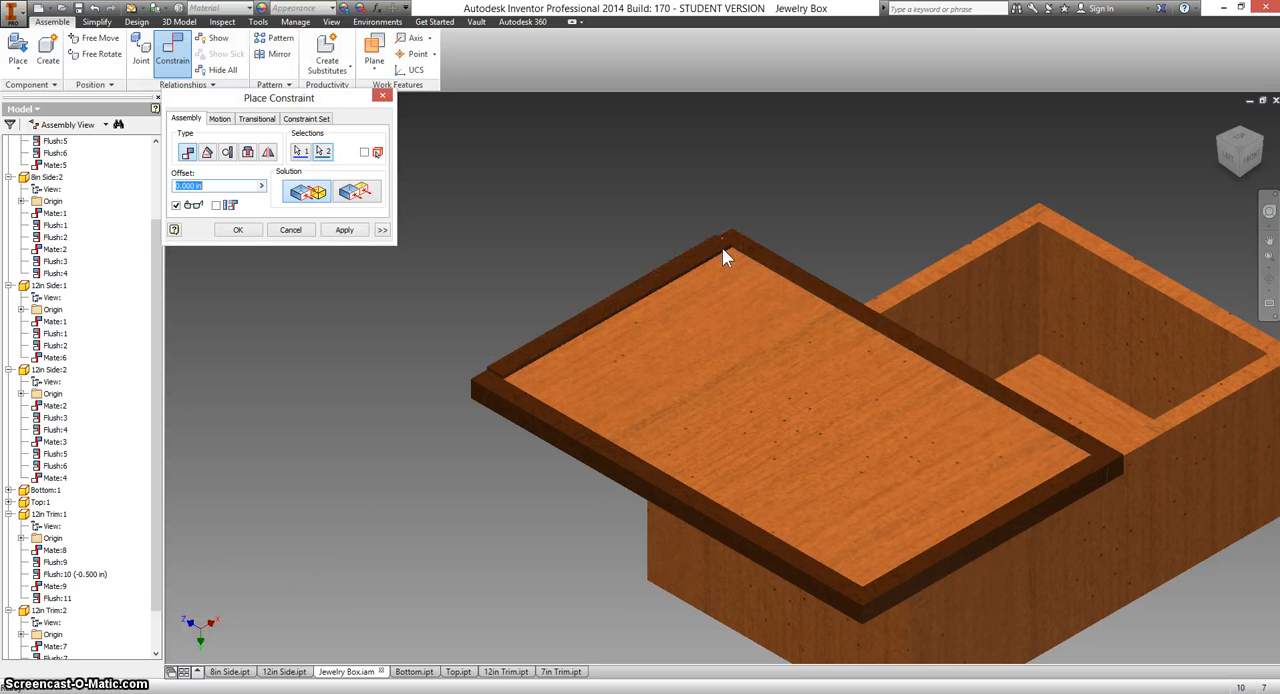
click(350, 232)
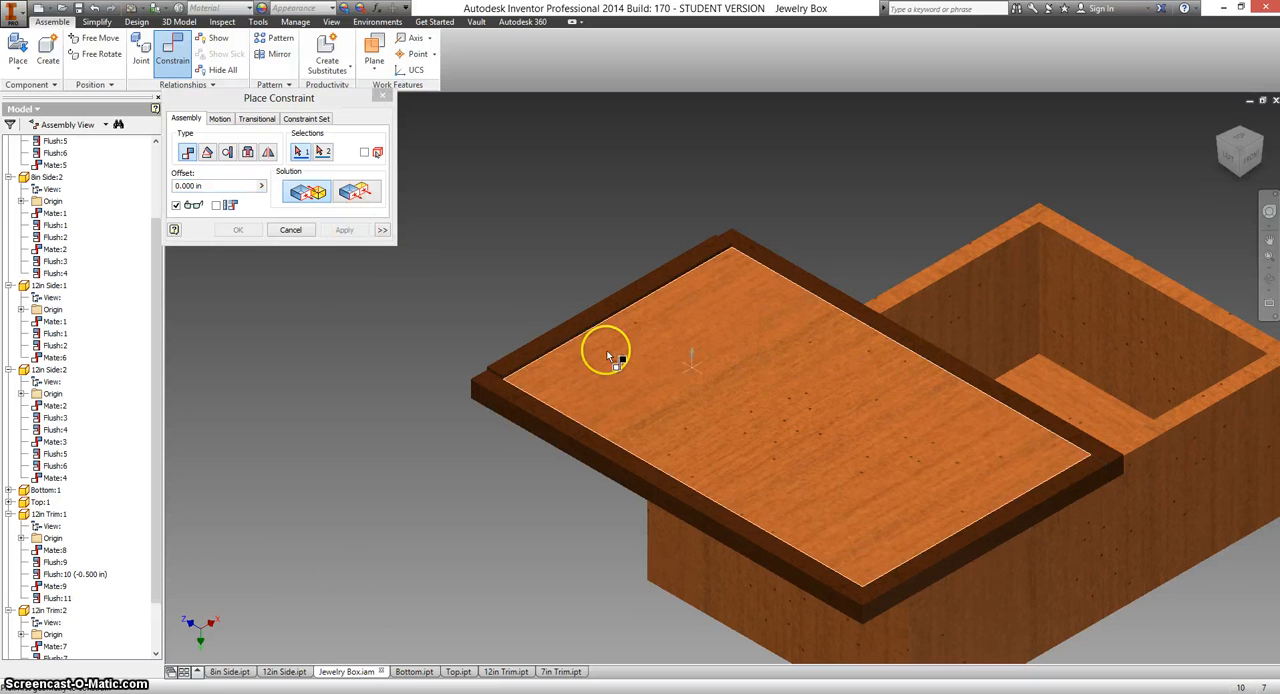
Make the top face of the second 7in Trim flush with the top face of the lid panel.
click(352, 195)
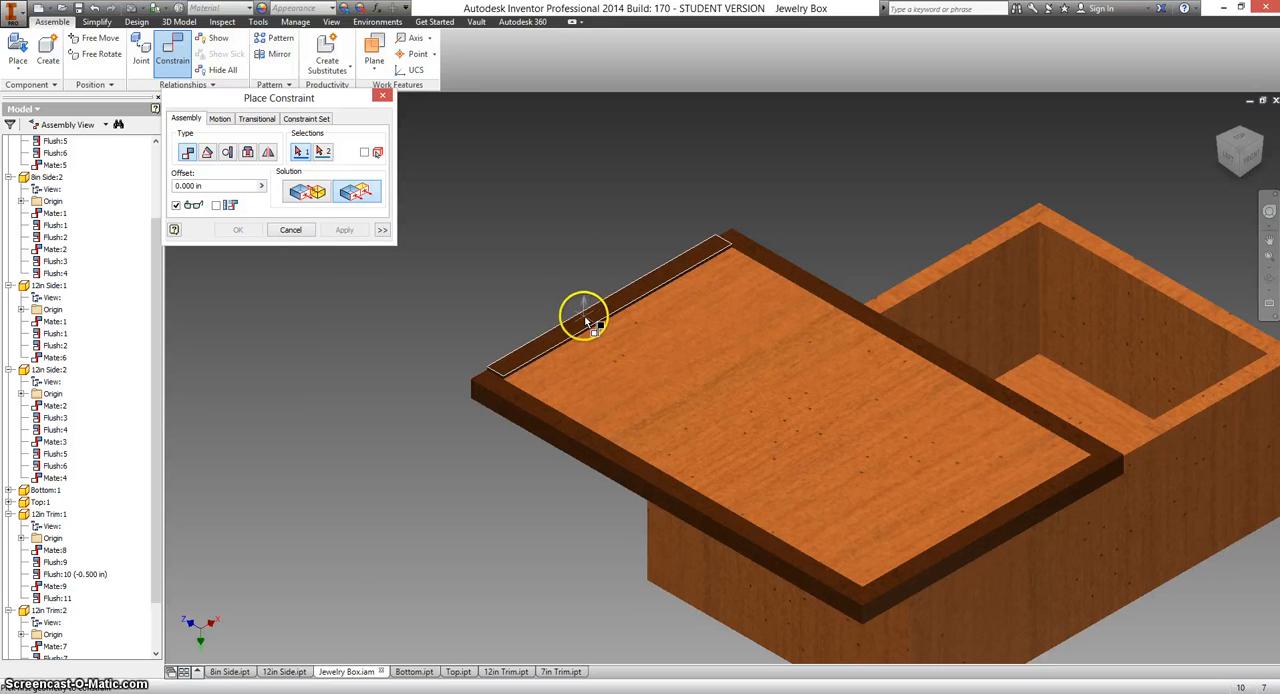
click(640, 335)
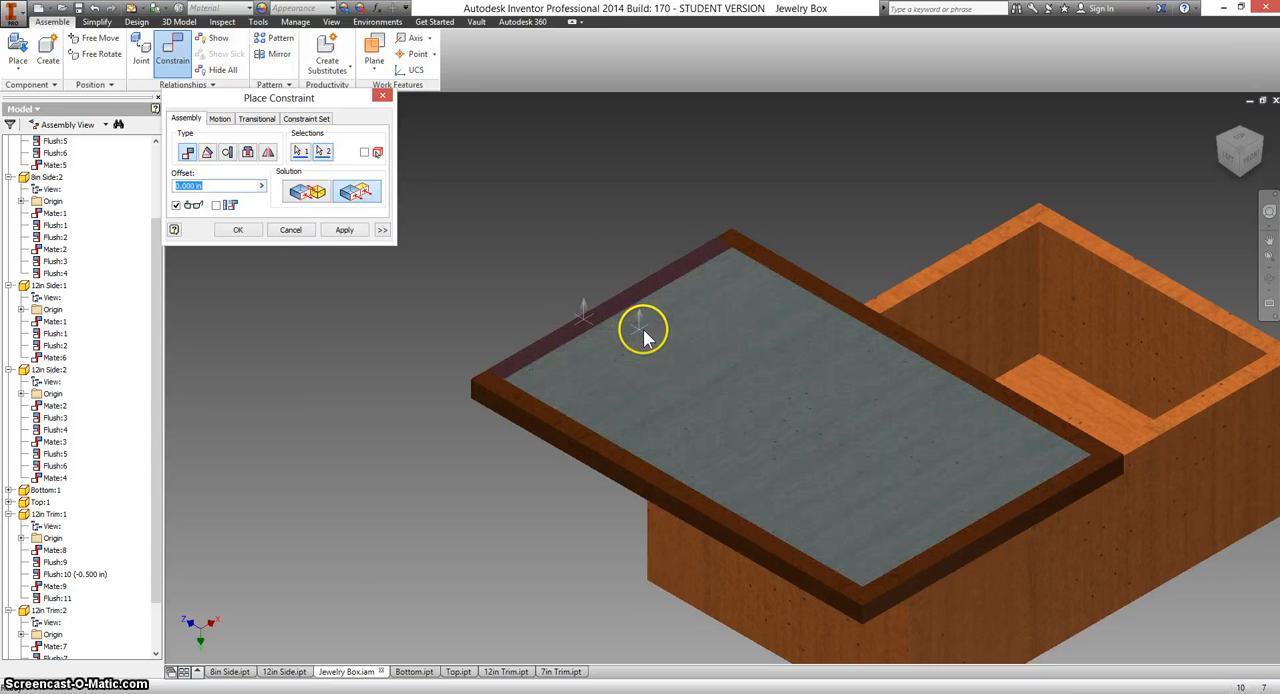
click(356, 233)
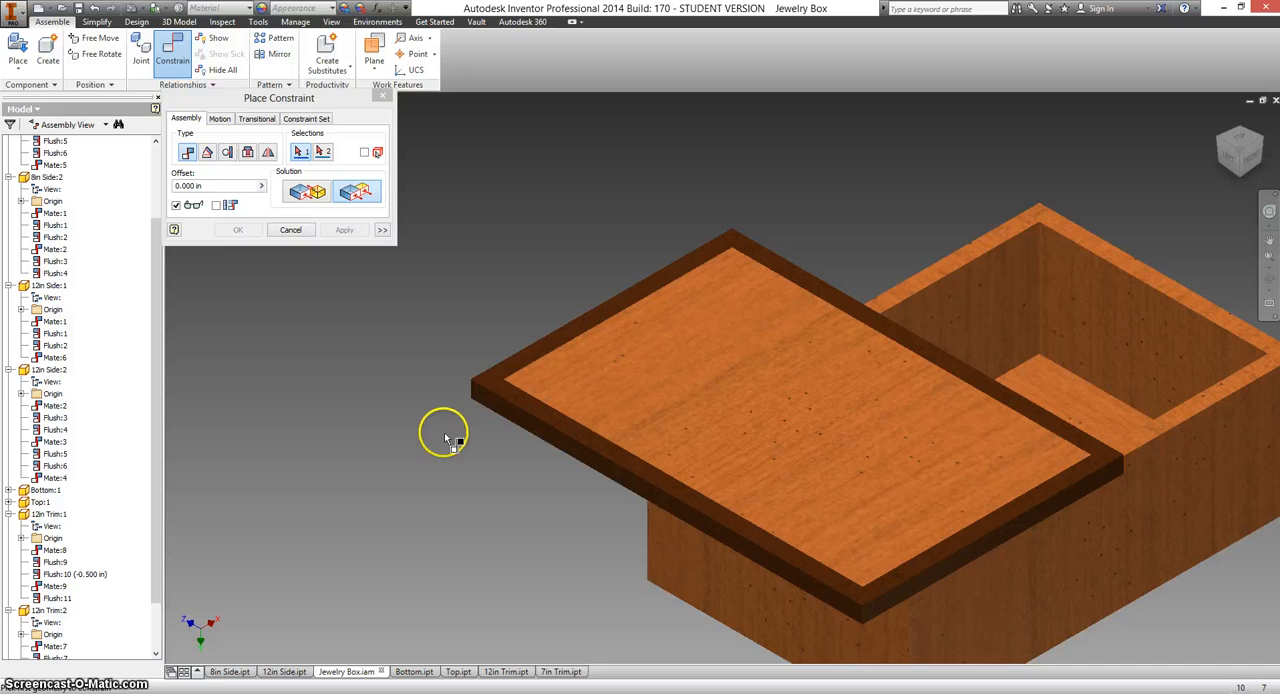
Make the outer side face of the lid's 7in Trim flush with the outer face of 8in Side:2 on the box.
middle_drag(443, 429, 434, 329)
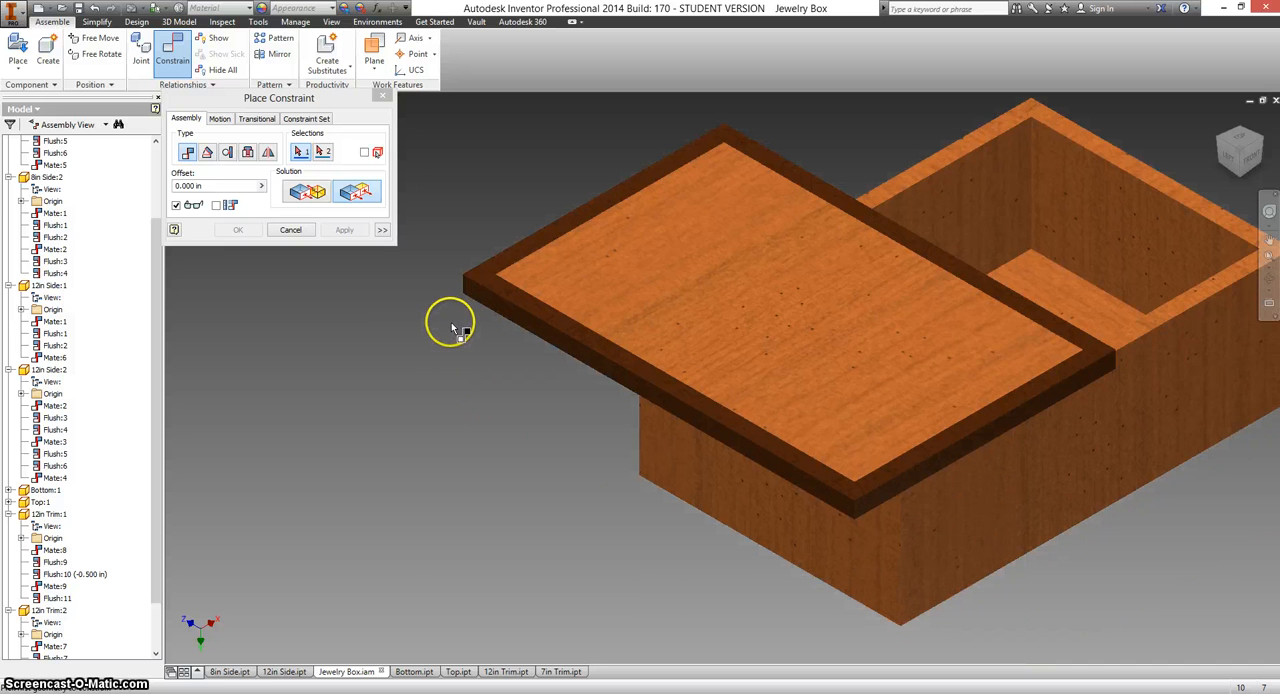
click(885, 500)
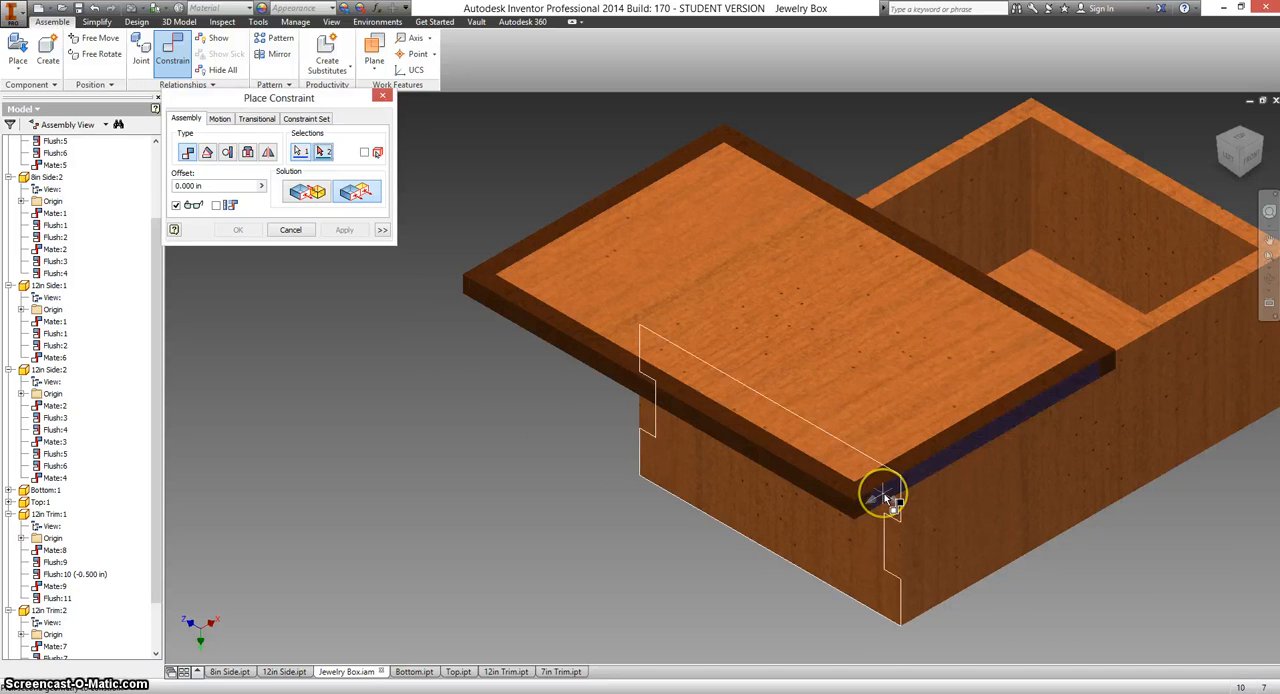
click(781, 508)
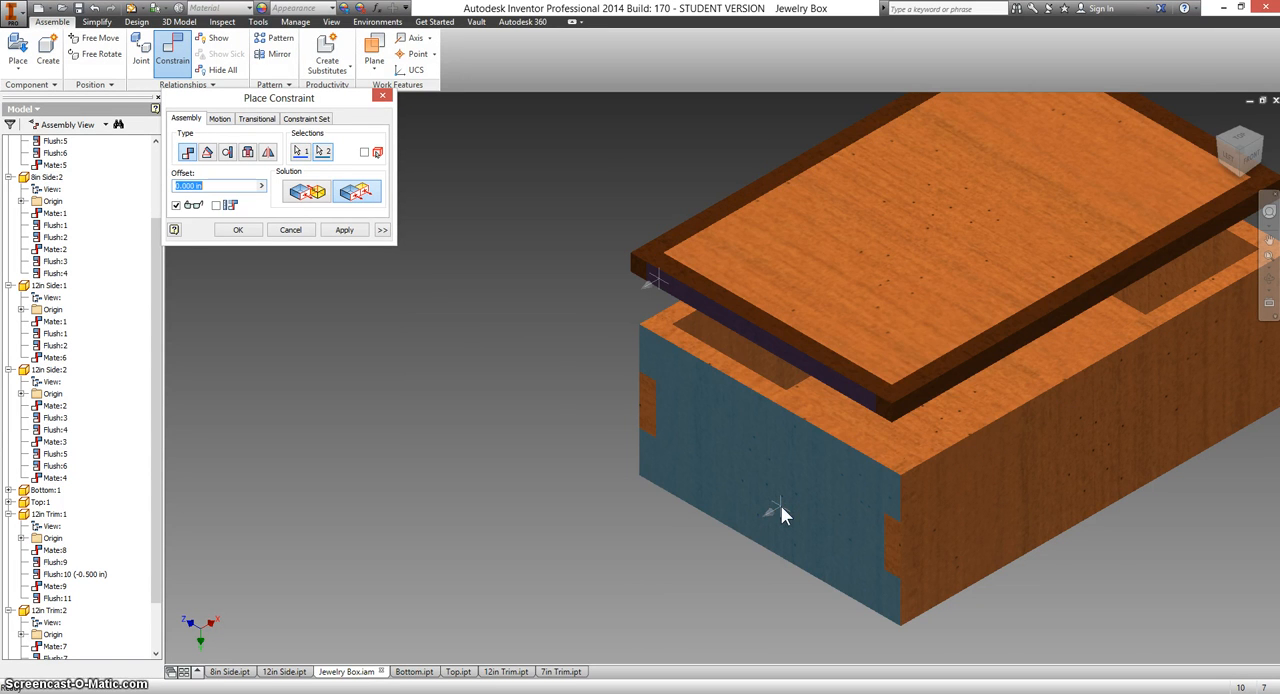
click(346, 232)
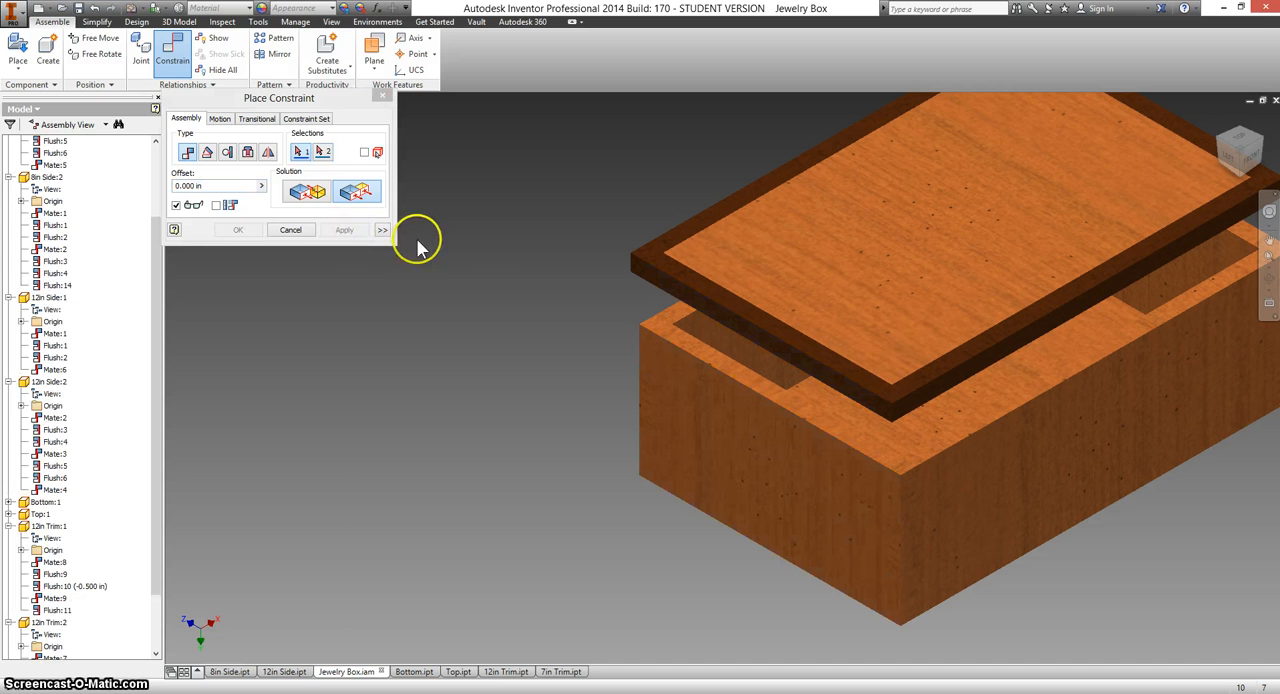
Make the outer face of 12in Side:1 flush with the outer side face of the lid's 12in trim.
click(1030, 465)
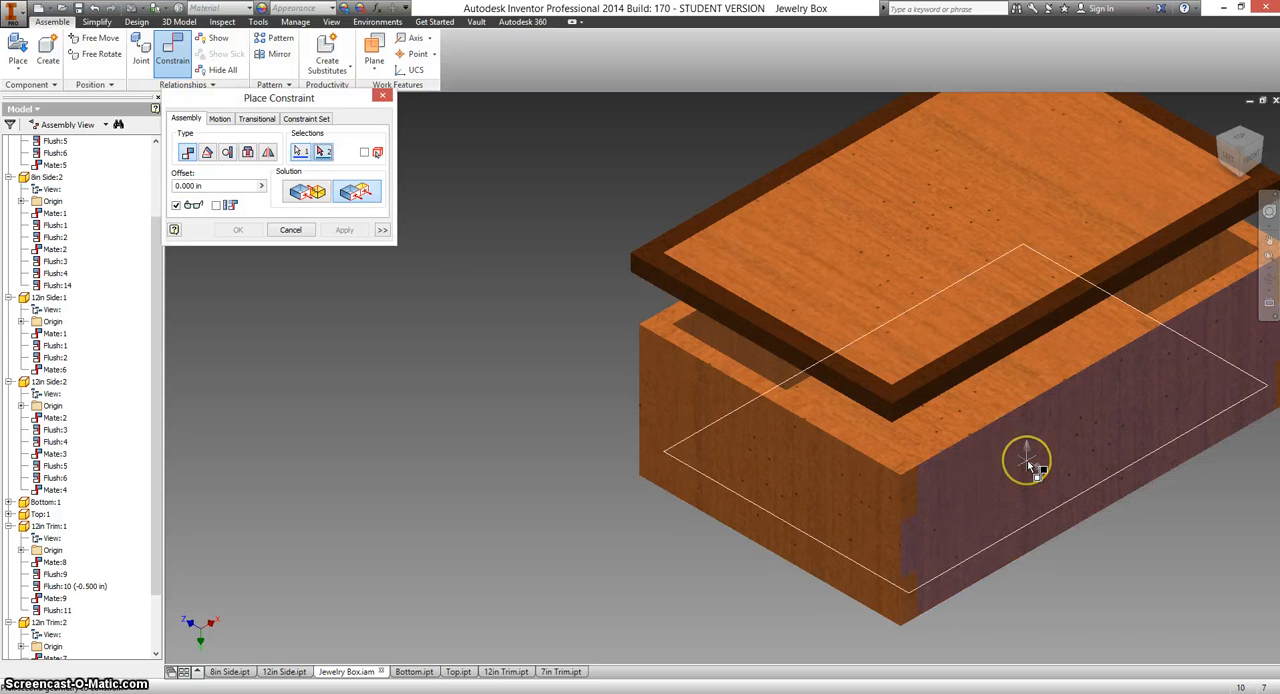
click(971, 370)
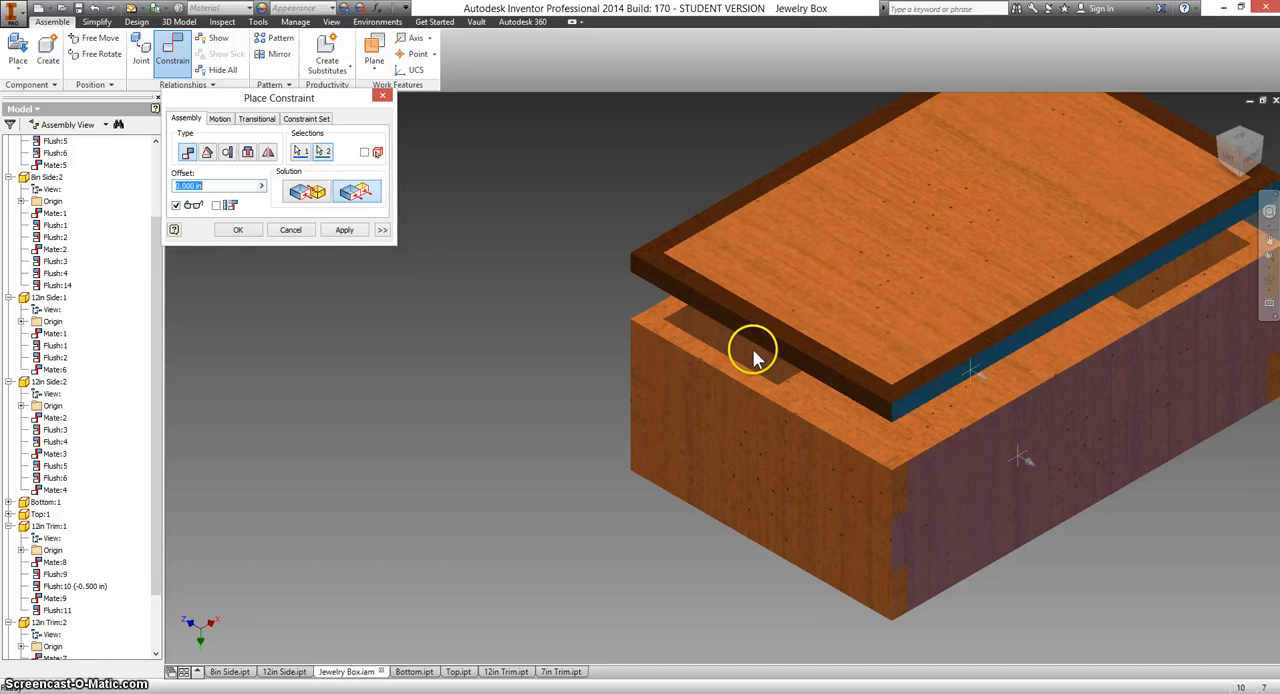
click(345, 230)
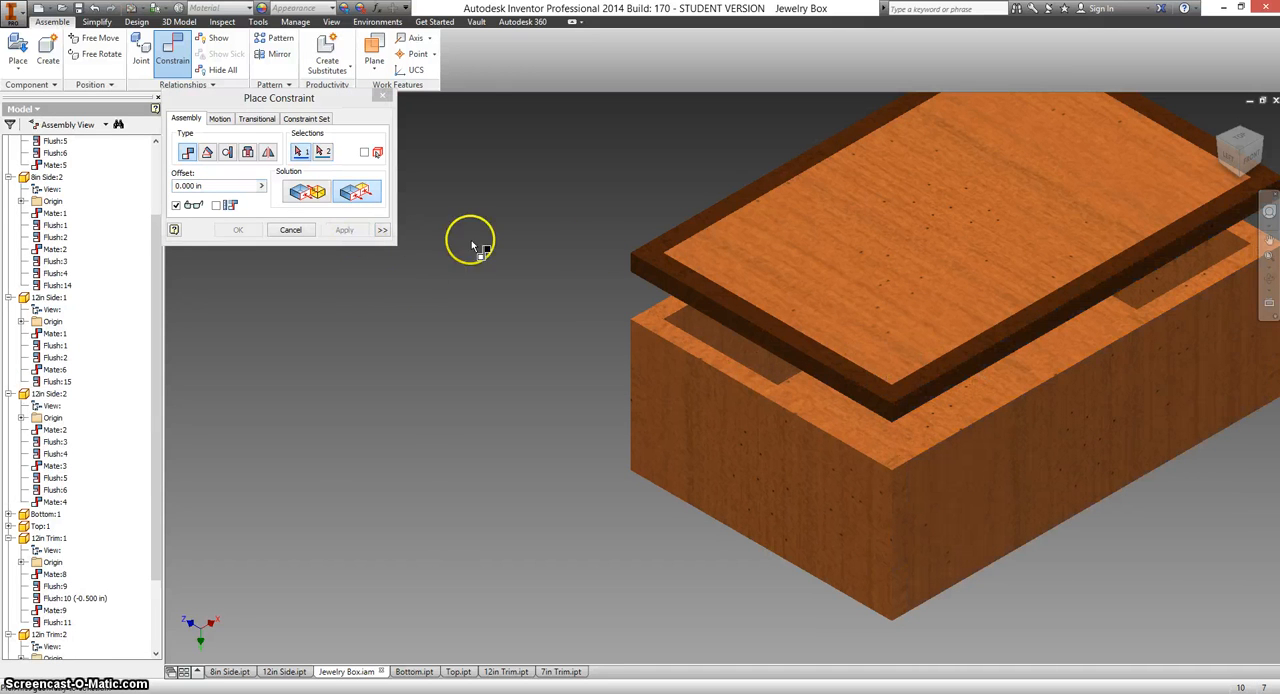
Mate the top edge face of 8in Side:2 to the underside of the lid panel with 0 in offset, then return to the home view.
click(312, 193)
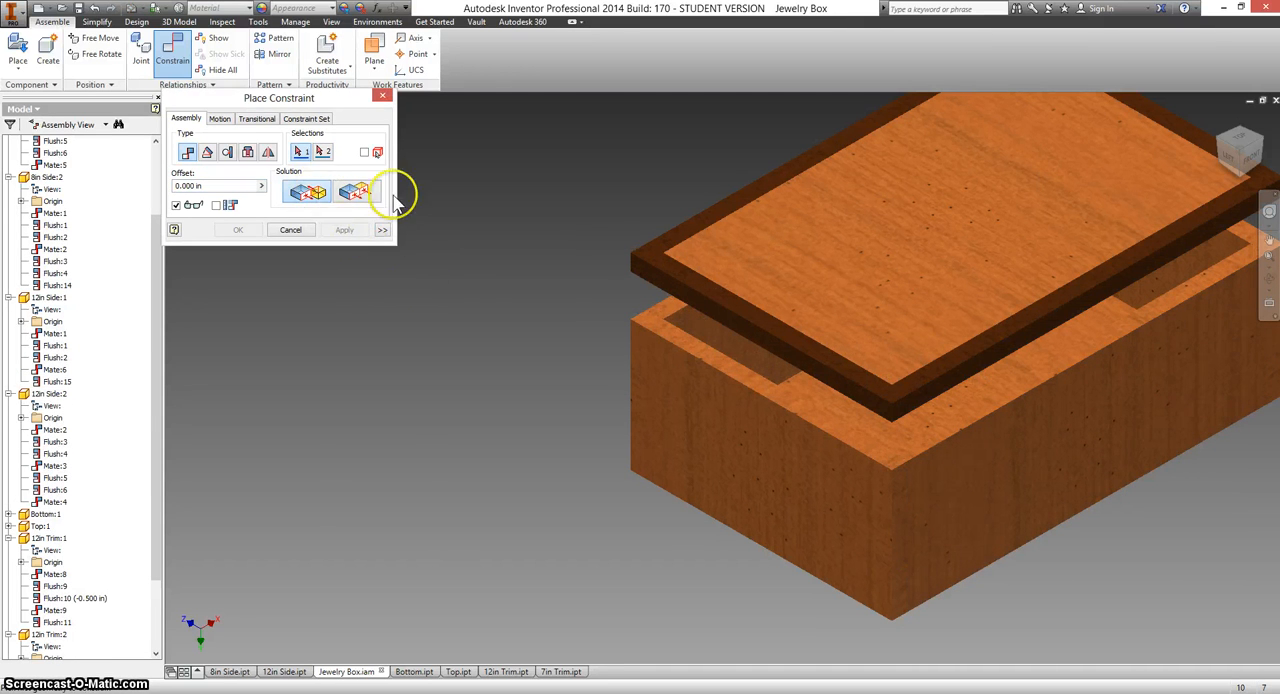
click(722, 370)
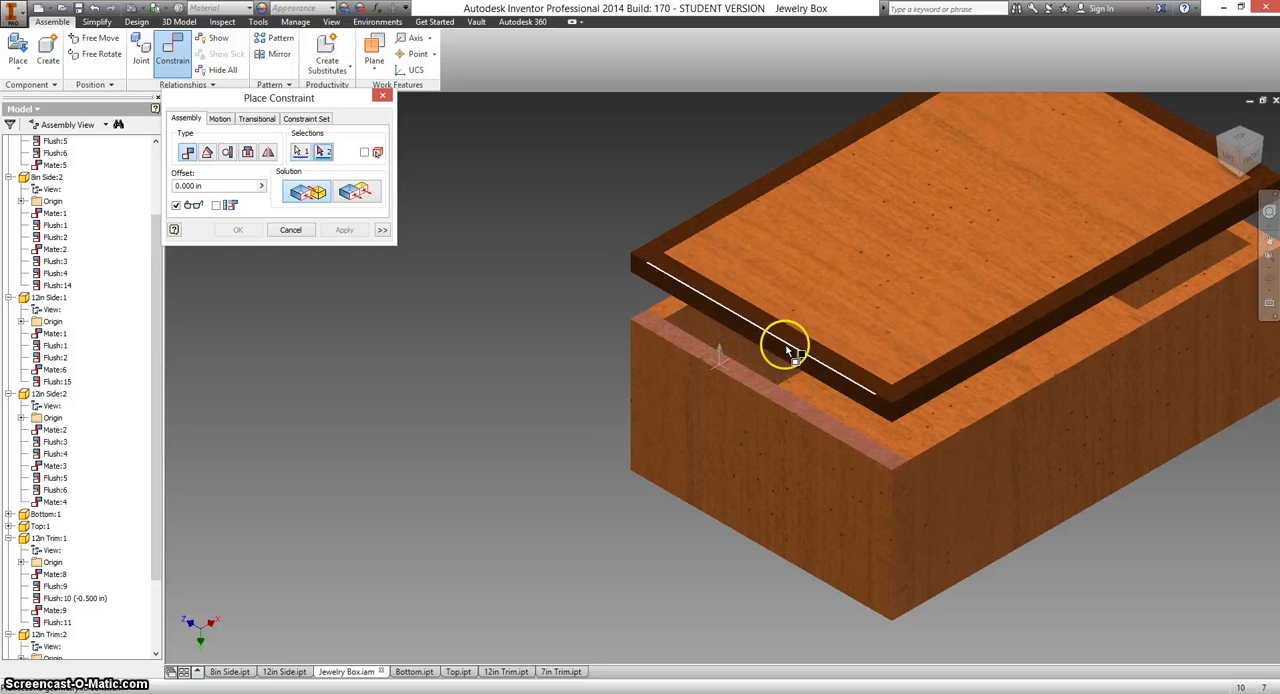
click(1240, 178)
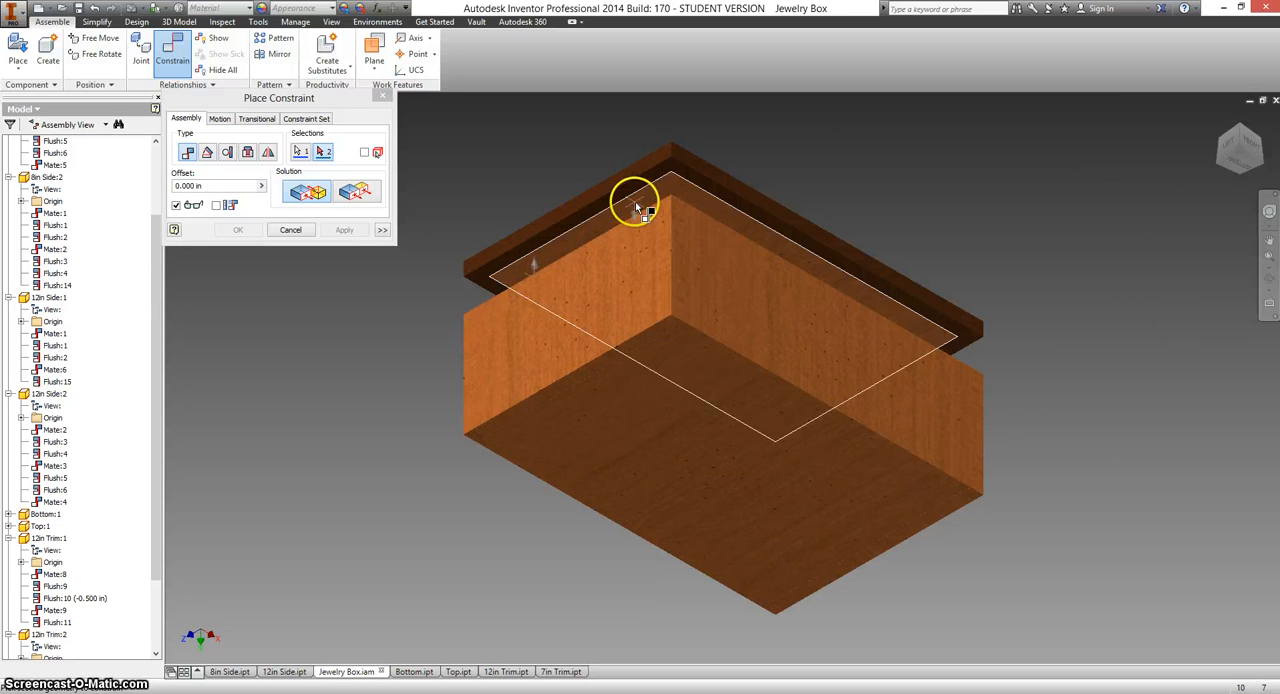
click(637, 208)
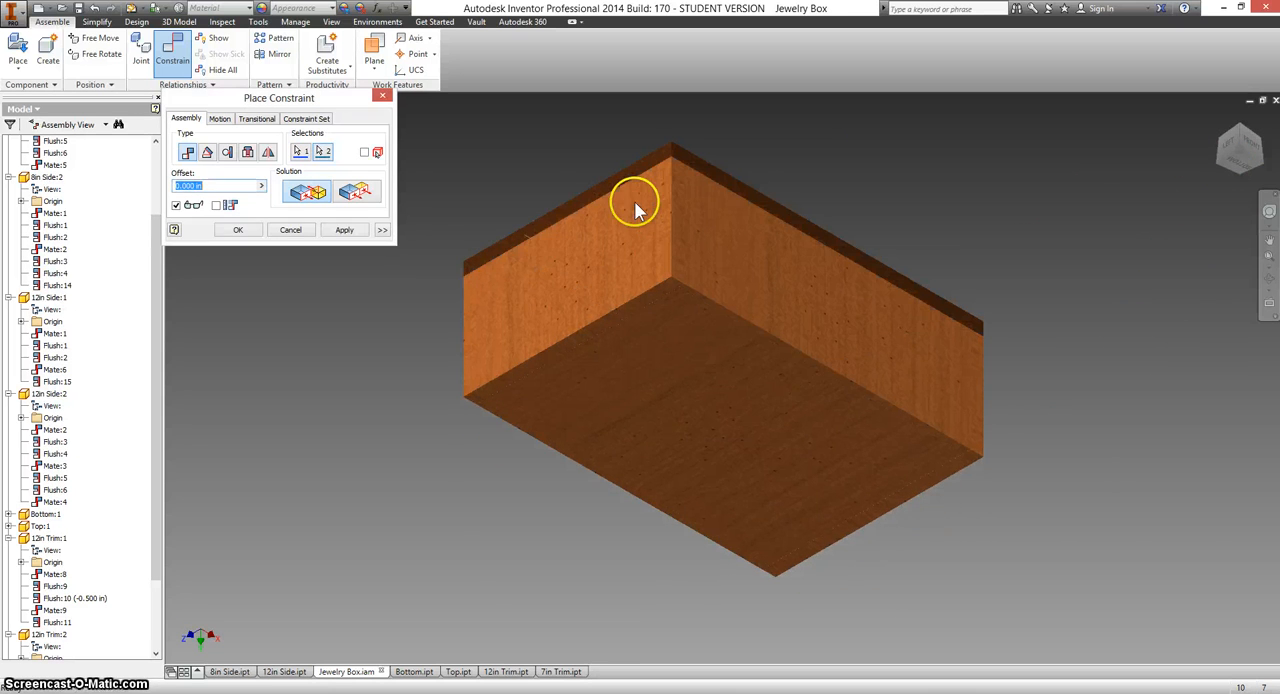
click(350, 232)
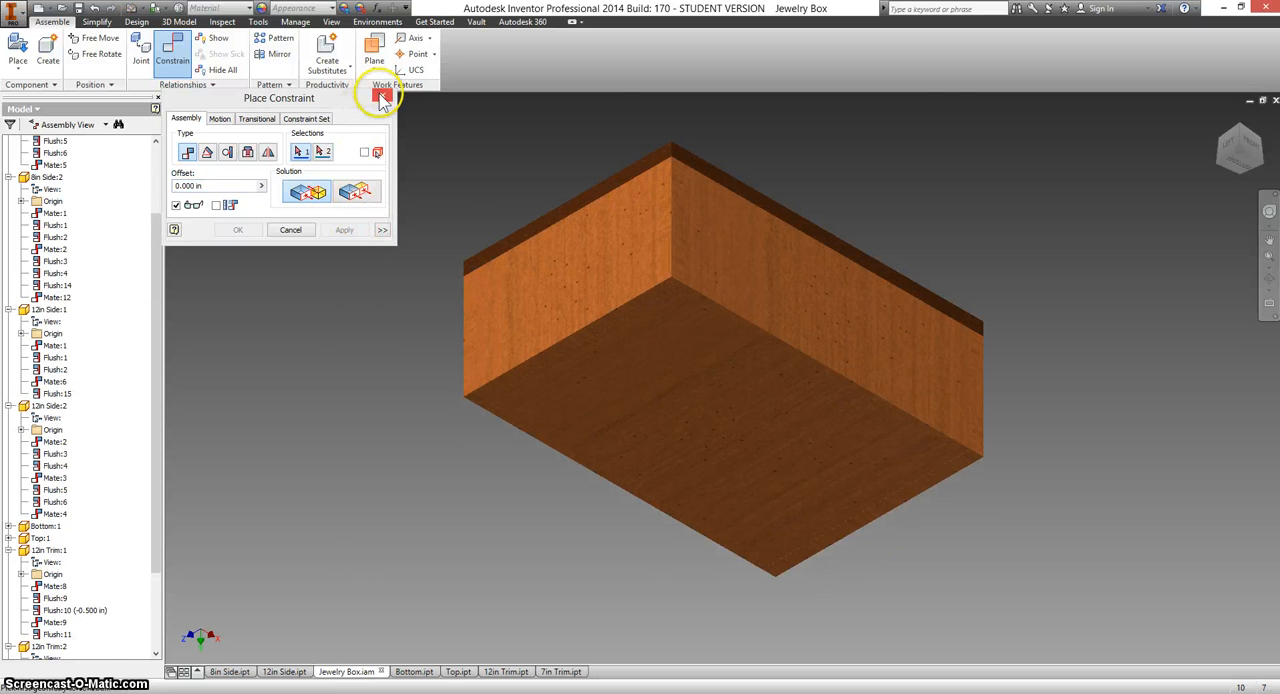
click(382, 96)
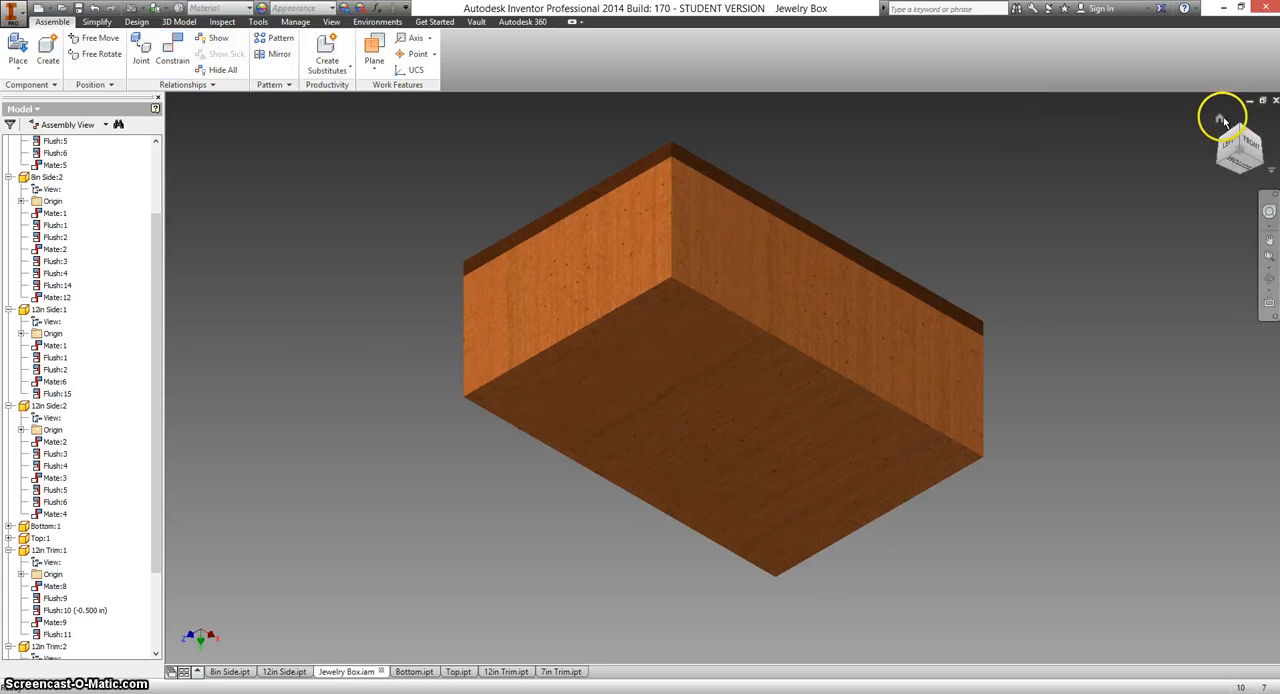
click(1220, 119)
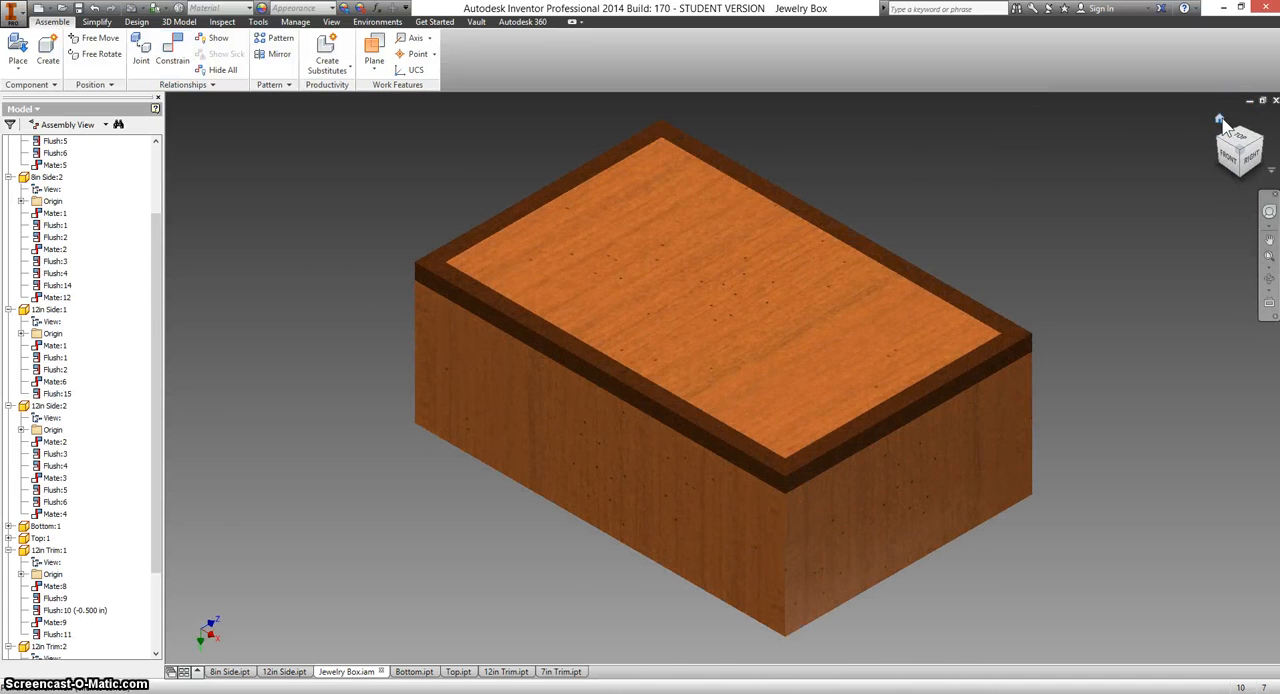